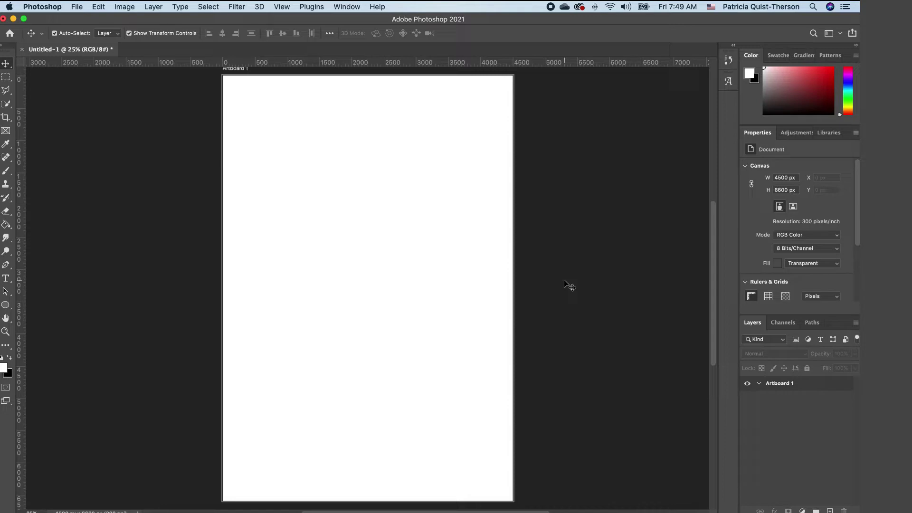
Step: Place Kirk_Franklin.jpg on the artboard, enlarge it to about 3788 × 3788 px and position it near the middle
left_click(173, 511)
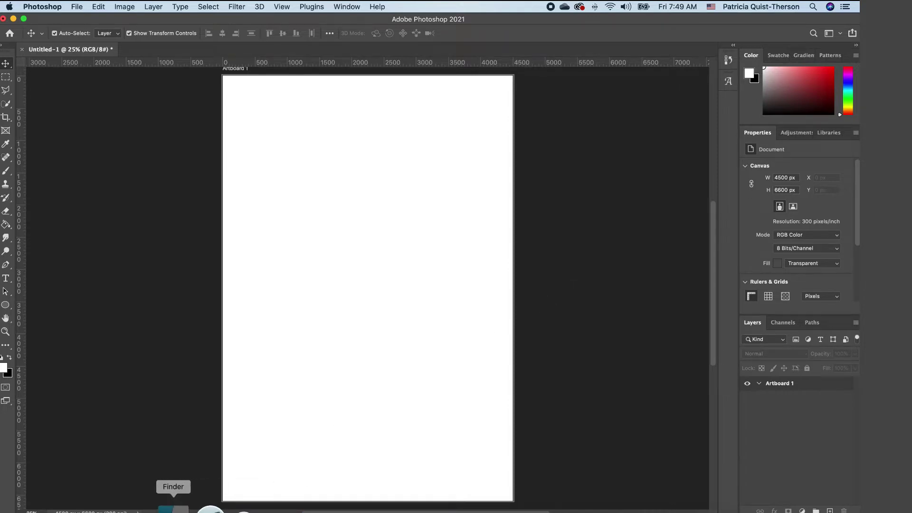
left_click_drag(103, 106, 441, 239)
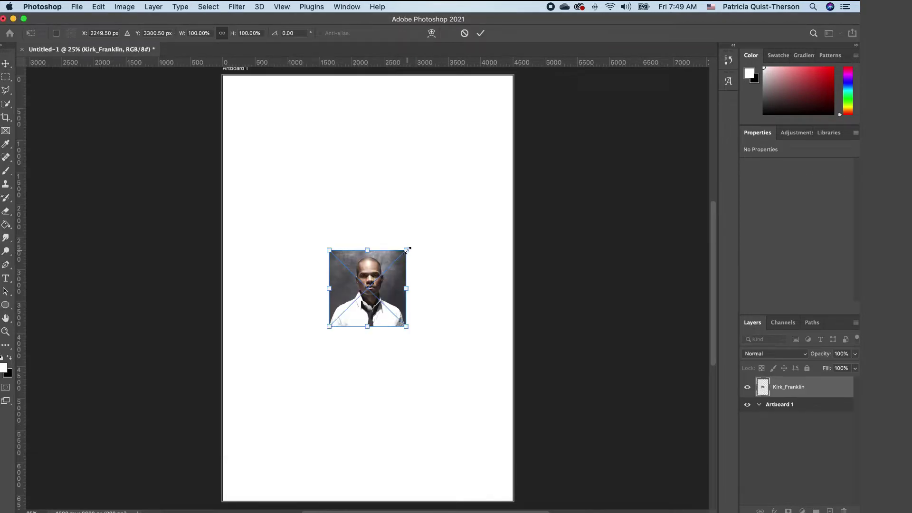
left_click_drag(406, 250, 481, 175)
left_click_drag(335, 331, 230, 425)
left_click_drag(355, 391, 376, 376)
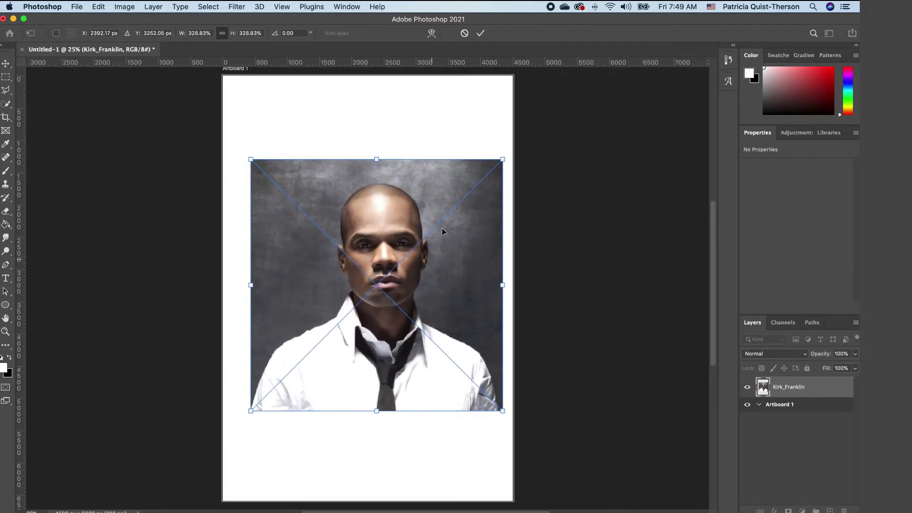
mouse_move(502, 163)
left_mouse_down()
mouse_move(471, 195)
mouse_move(504, 161)
mouse_move(496, 170)
left_mouse_up()
key("Return")
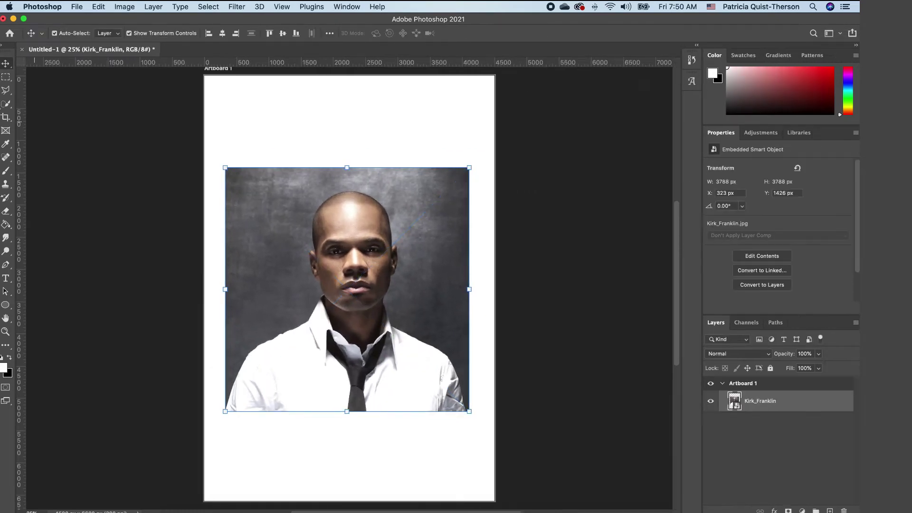
Step: Select the subject of the Kirk_Franklin layer and hide its background with a layer mask
left_click(5, 103)
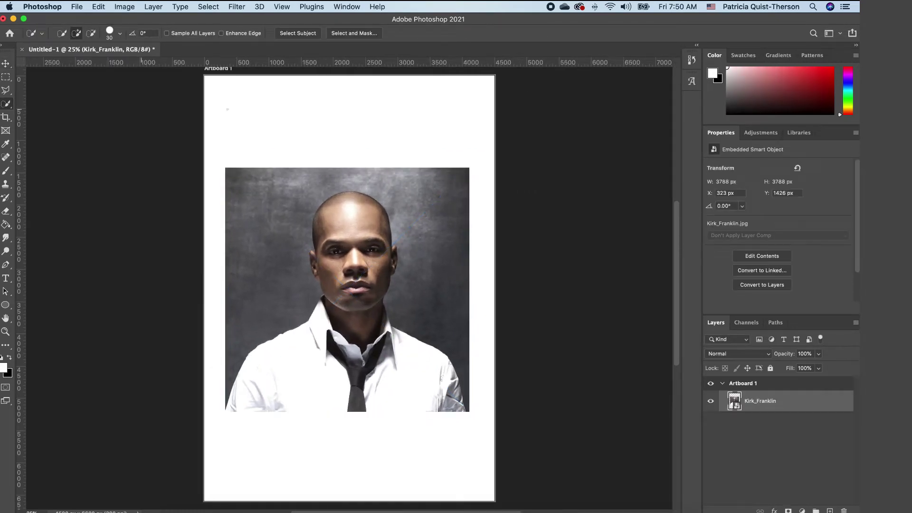
left_click(298, 33)
left_click(788, 511)
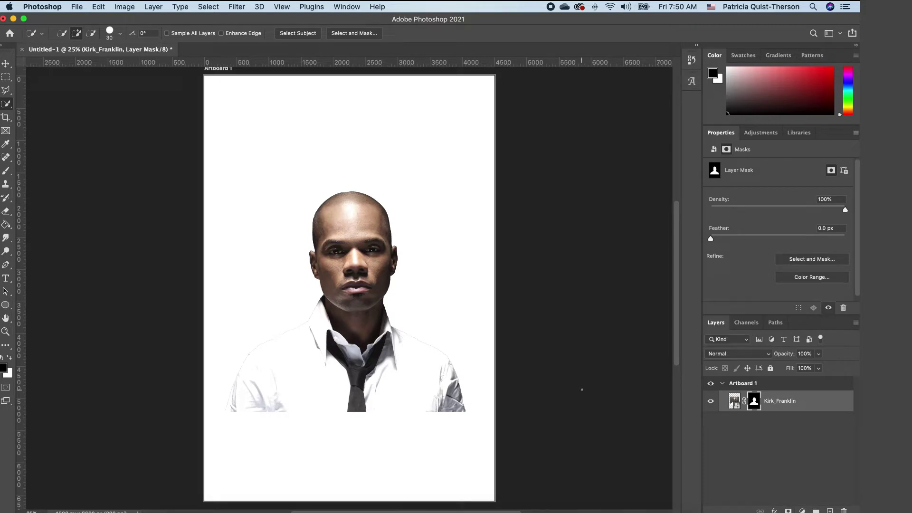
Step: Place the Mary-Mary-Shackles-Praise-You image on the artboard and enlarge it to about 4341 × 2874 px
left_click(171, 507)
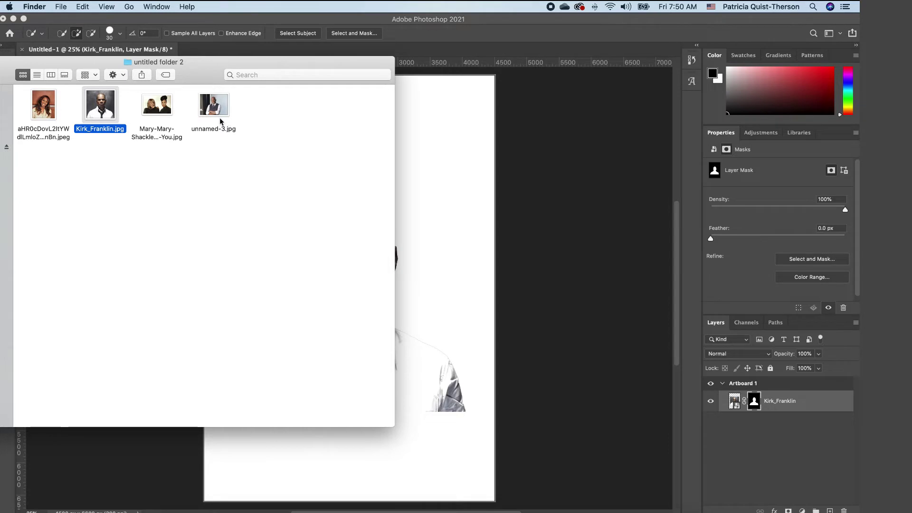
left_click_drag(153, 112, 426, 288)
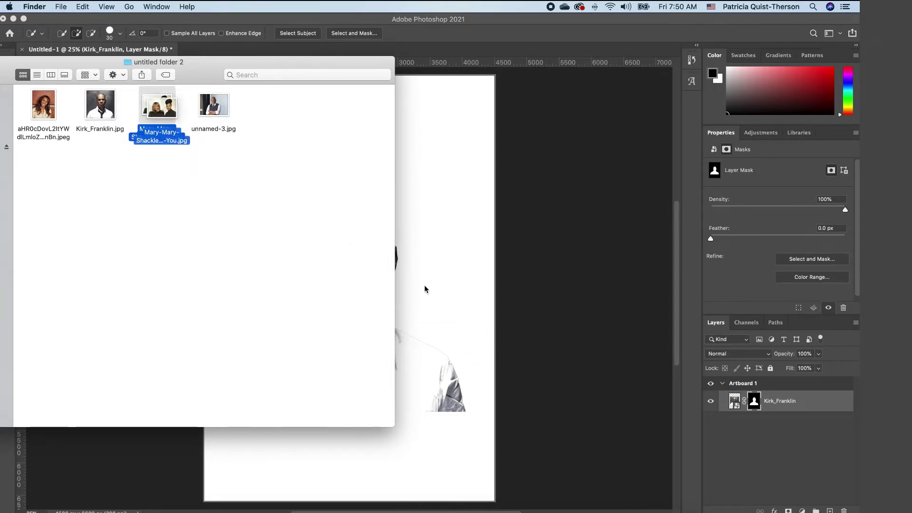
left_click_drag(161, 111, 454, 163)
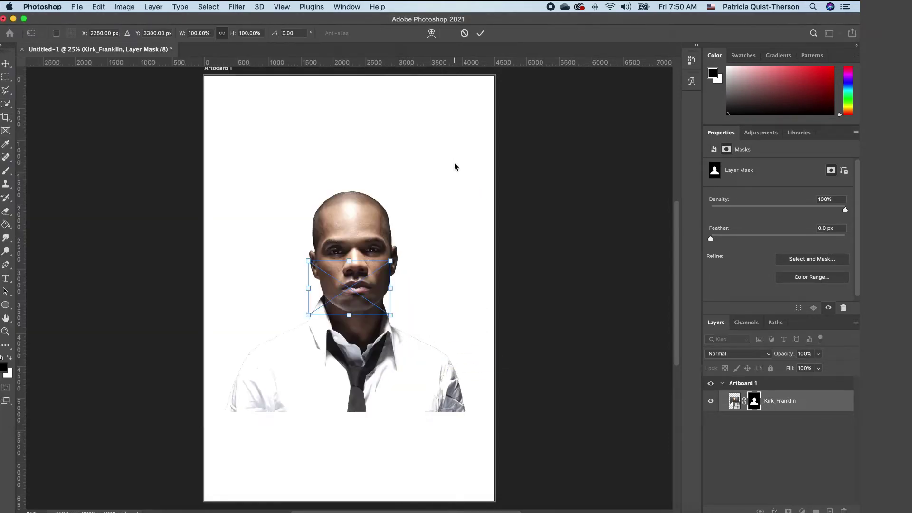
left_click_drag(390, 259, 523, 173)
left_click_drag(306, 314, 228, 367)
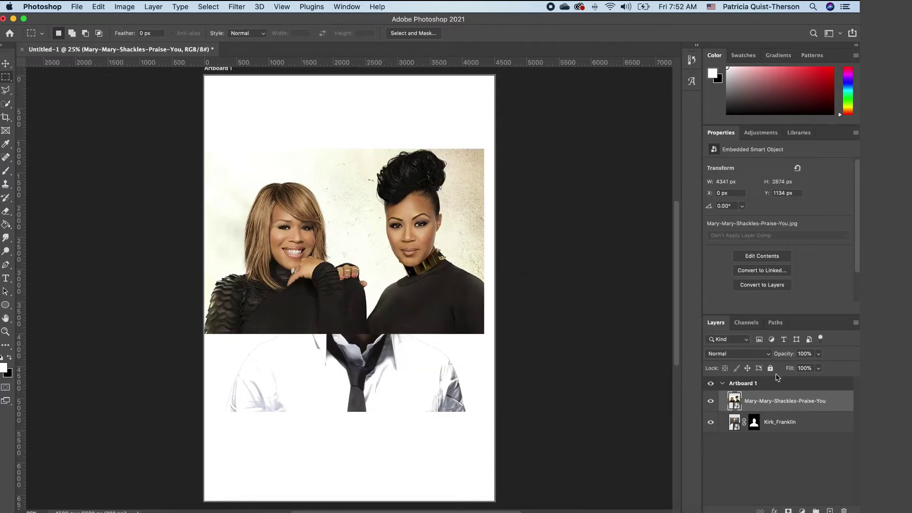
Step: Put the Mary-Mary-Shackles-Praise-You layer behind Kirk_Franklin and shift the image down to about X -99 px, Y 1660 px
left_click_drag(790, 405, 783, 430)
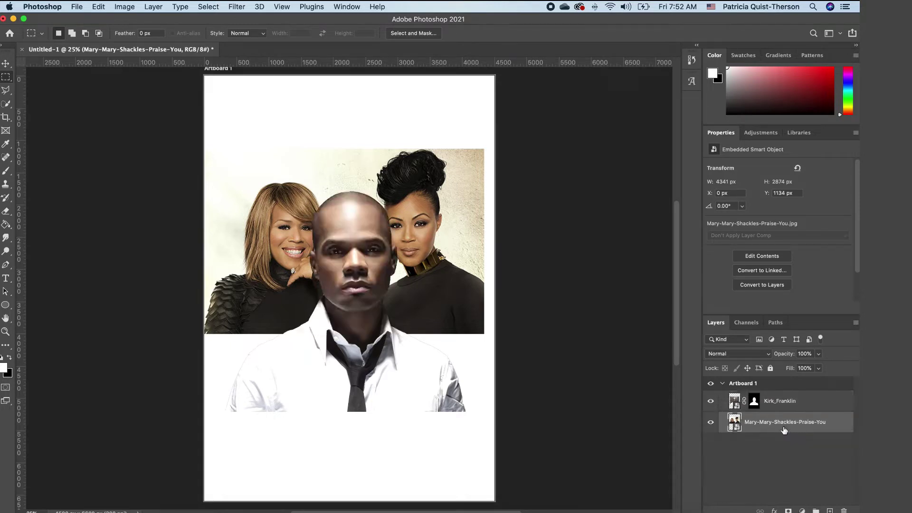
left_click(5, 63)
left_click_drag(417, 288, 411, 321)
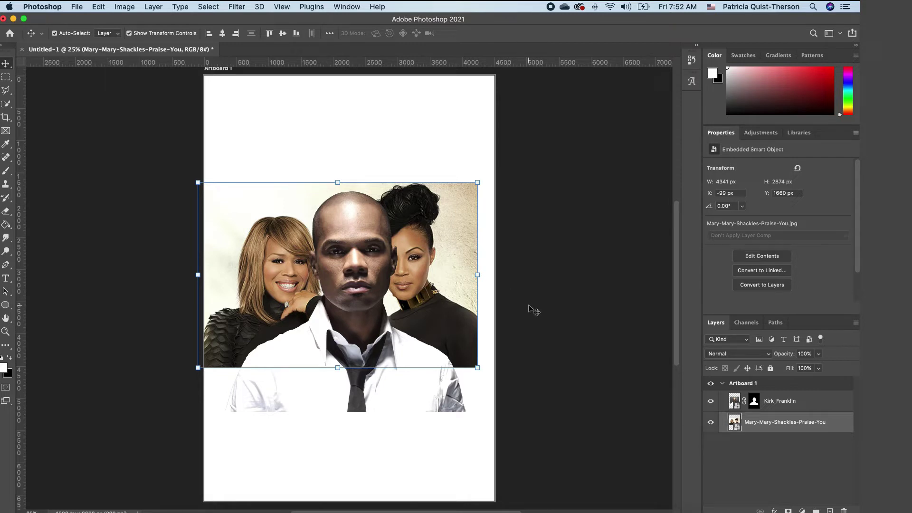
Step: Select the area around the right-hand woman with the Rectangular Marquee tool and copy it to a new layer
left_click(7, 79)
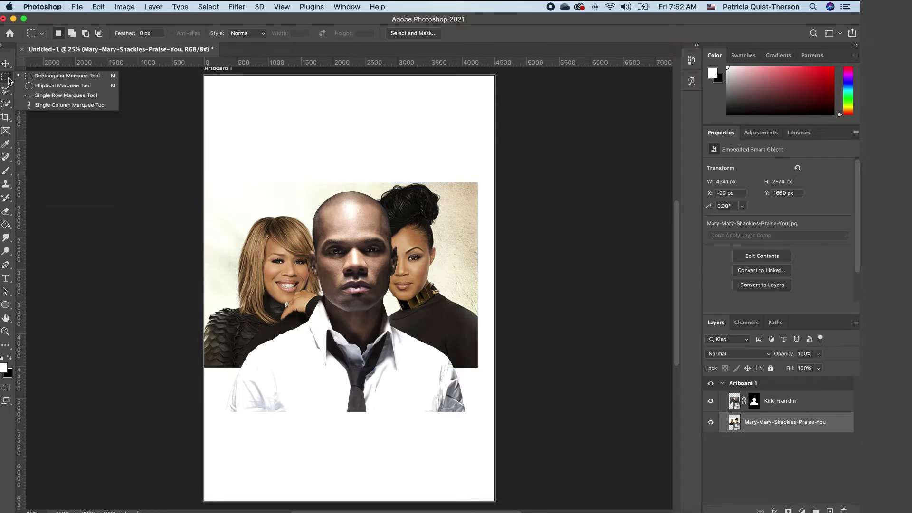
left_click(350, 160)
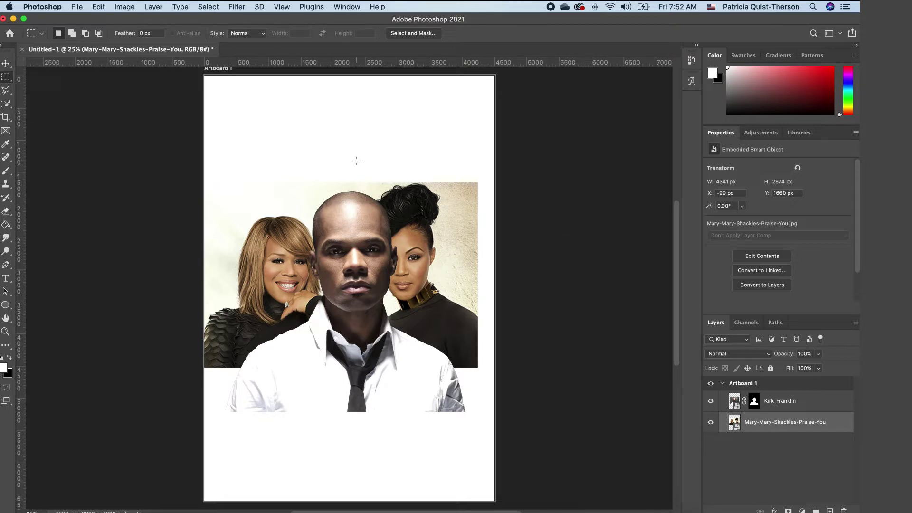
left_click_drag(349, 157, 482, 381)
right_click(429, 298)
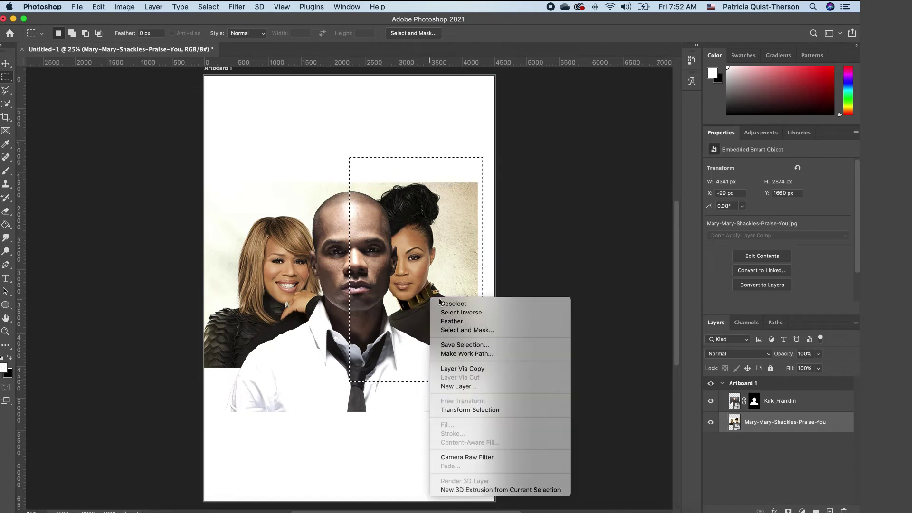
left_click(480, 368)
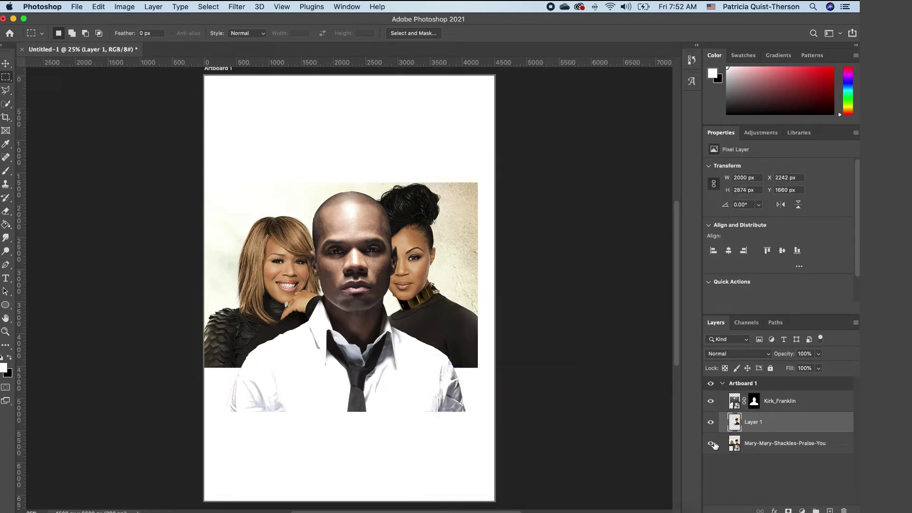
Step: Hide Layer 1, marquee the right-hand woman on the Mary-Mary-Shackles-Praise-You layer and try to delete that area
left_click(762, 447)
left_click(711, 422)
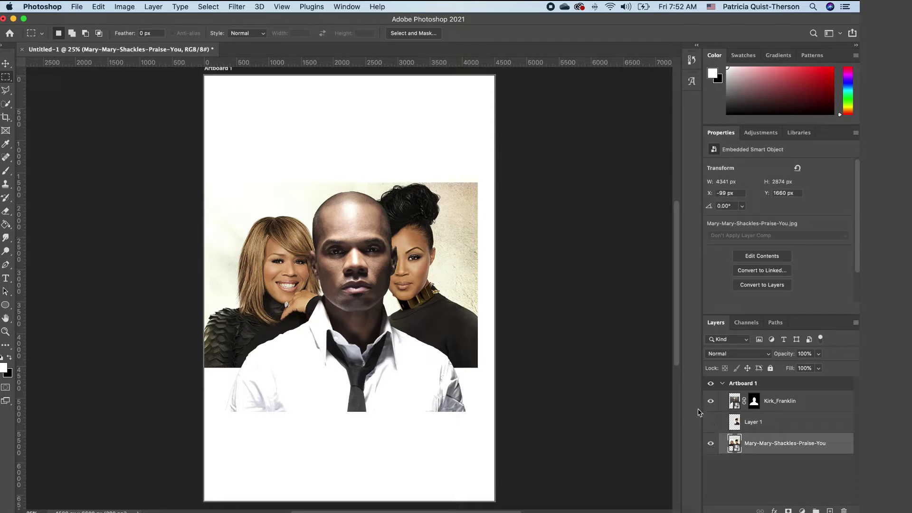
left_click_drag(337, 157, 486, 383)
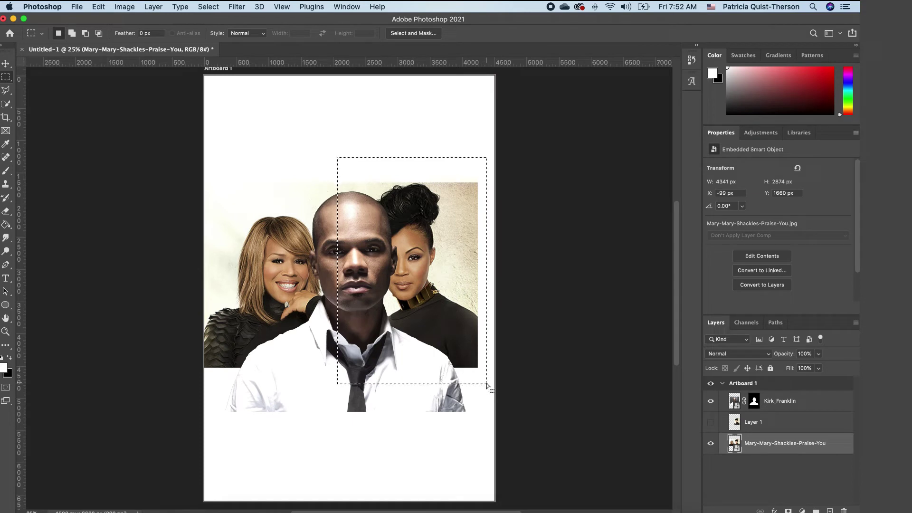
key("Delete")
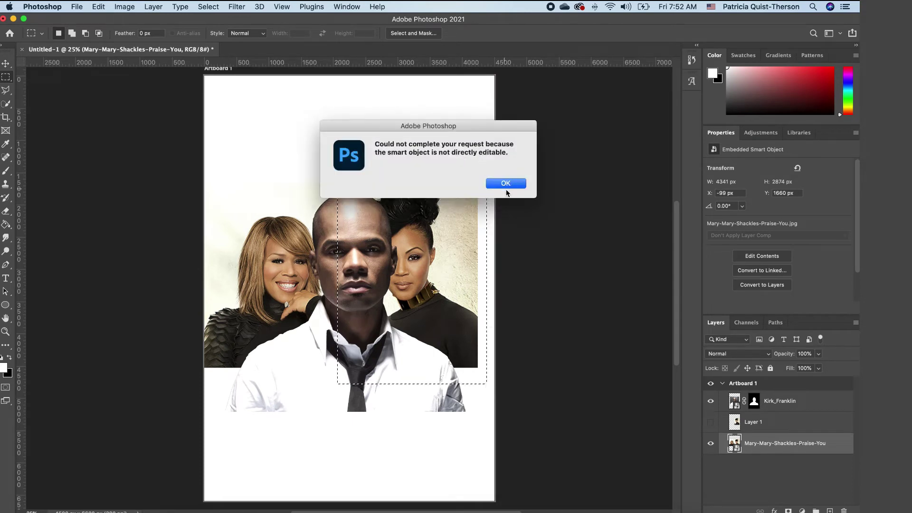
left_click(505, 187)
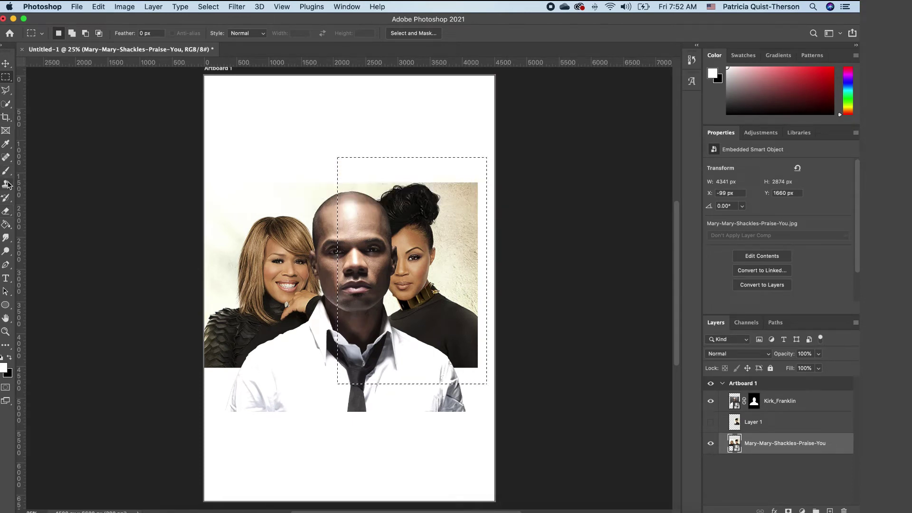
Step: Rasterize the Mary-Mary-Shackles-Praise-You layer, erase the right-hand woman and her background inside the selection, and clear the selection
left_click(6, 211)
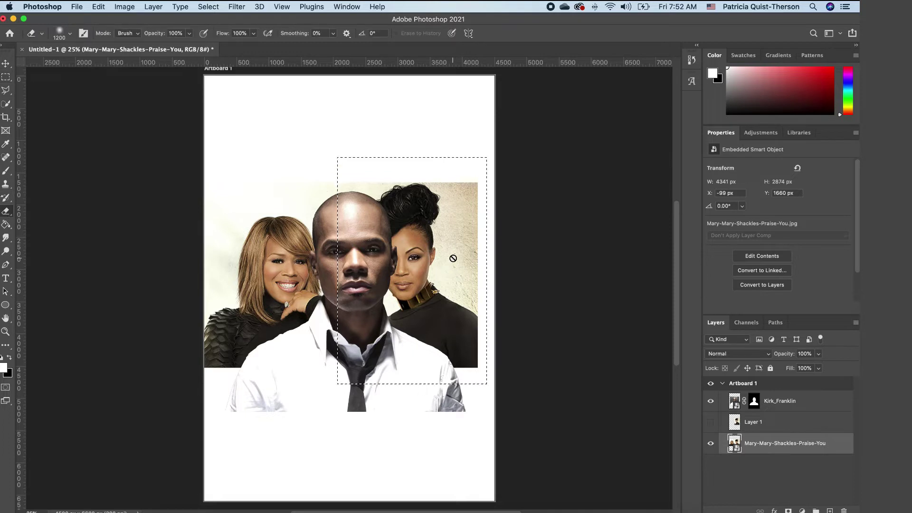
left_click(443, 264)
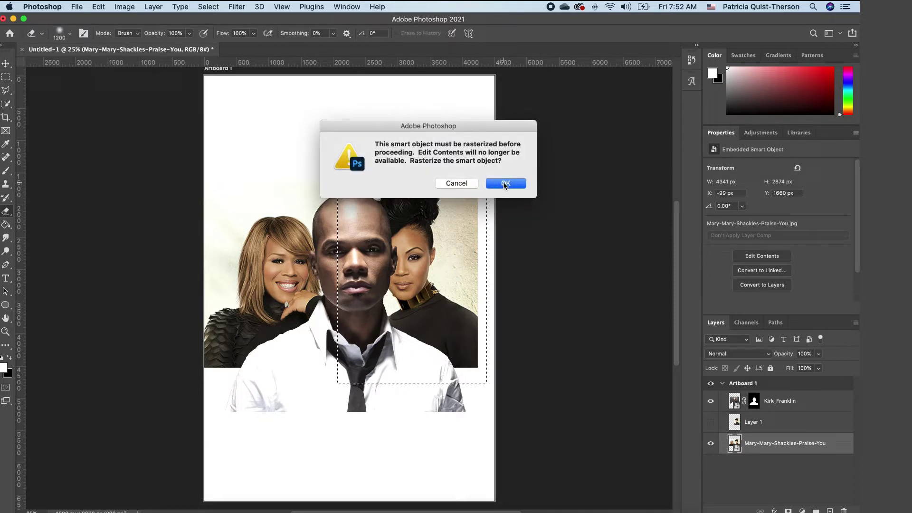
left_click(503, 186)
mouse_move(407, 194)
left_mouse_down()
mouse_move(409, 345)
mouse_move(350, 318)
left_mouse_up()
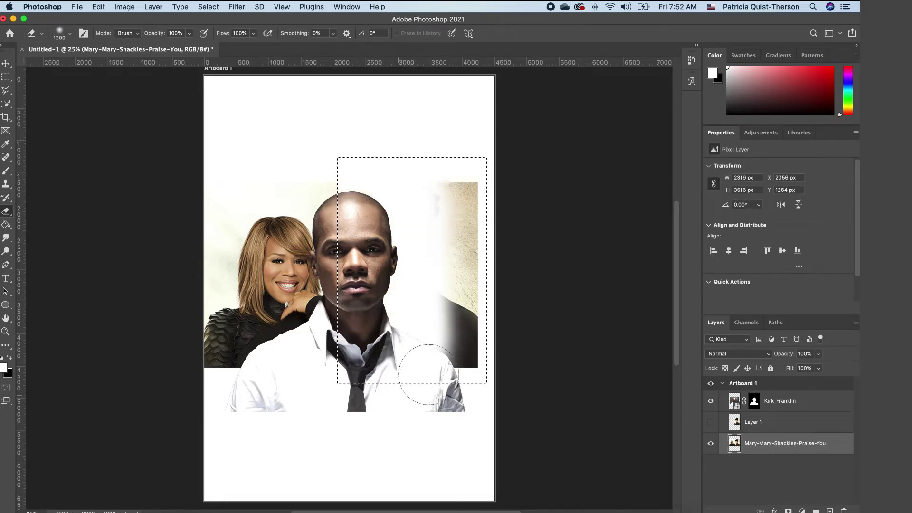
mouse_move(421, 372)
left_mouse_down()
mouse_move(470, 200)
mouse_move(451, 193)
left_mouse_up()
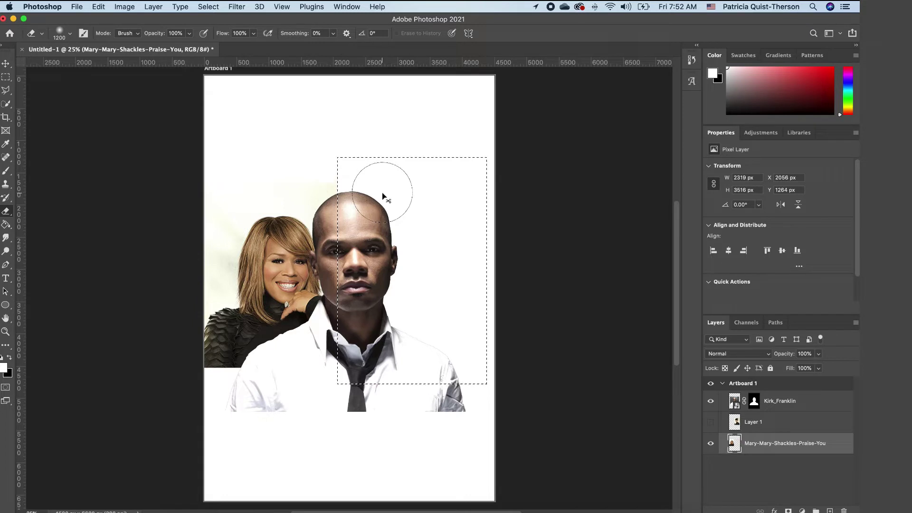
key("super+d")
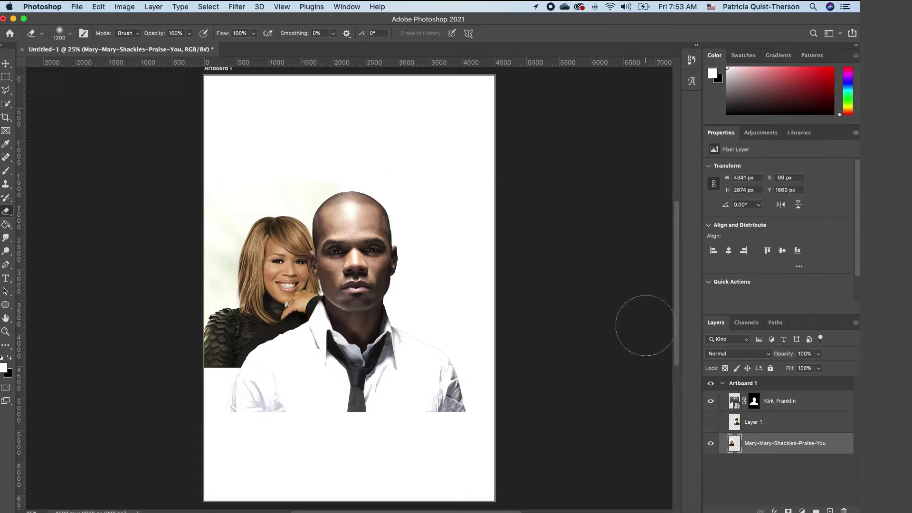
Step: Show Layer 1 again and move the right-hand woman outward and down to about X 2592 px, Y 1883 px
left_click(710, 421)
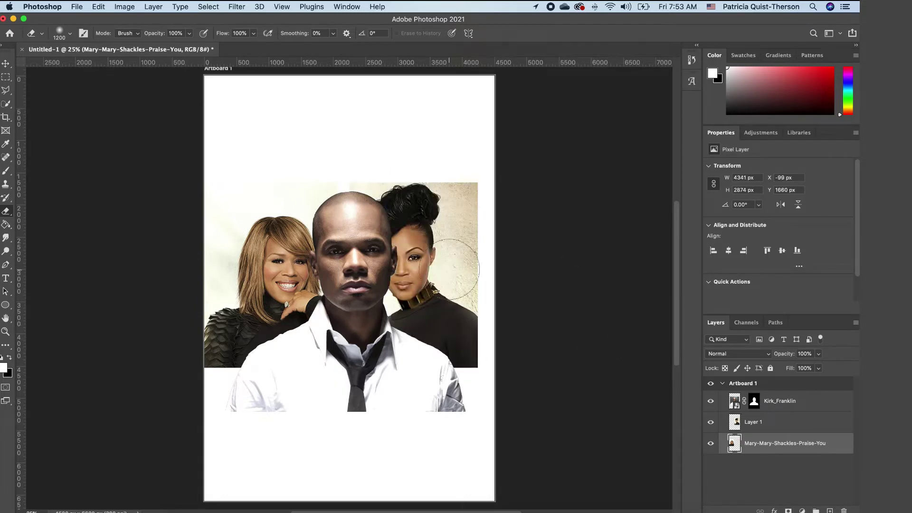
left_click(4, 64)
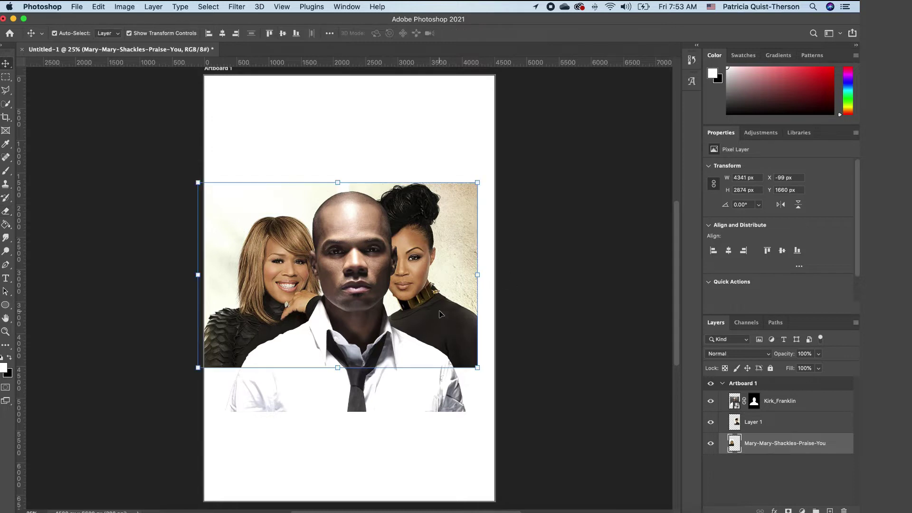
left_click_drag(440, 314, 462, 322)
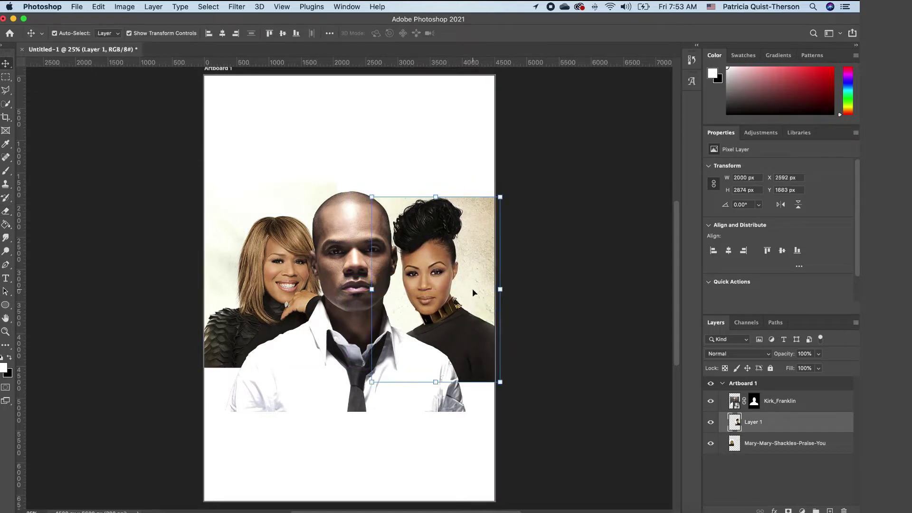
Step: Select the subject of Layer 1 and mask out the background around the right-hand woman
left_click(6, 103)
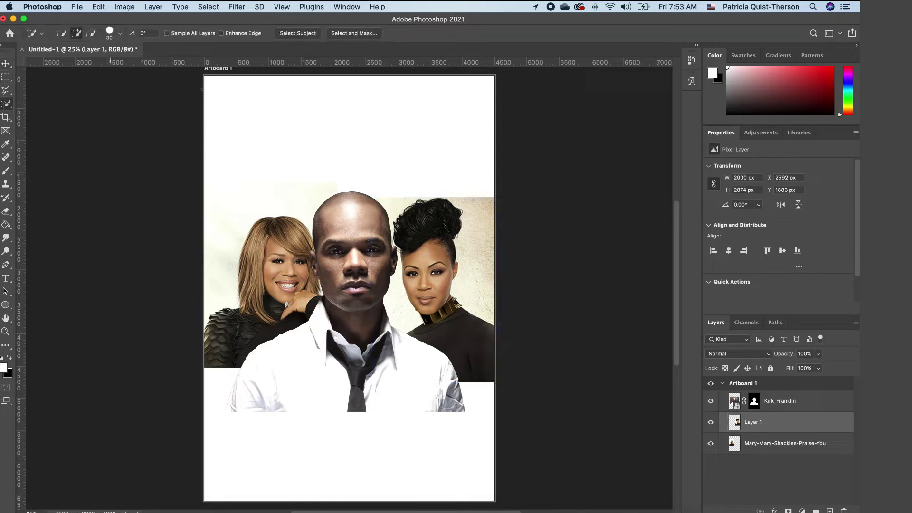
left_click(297, 33)
left_click(788, 511)
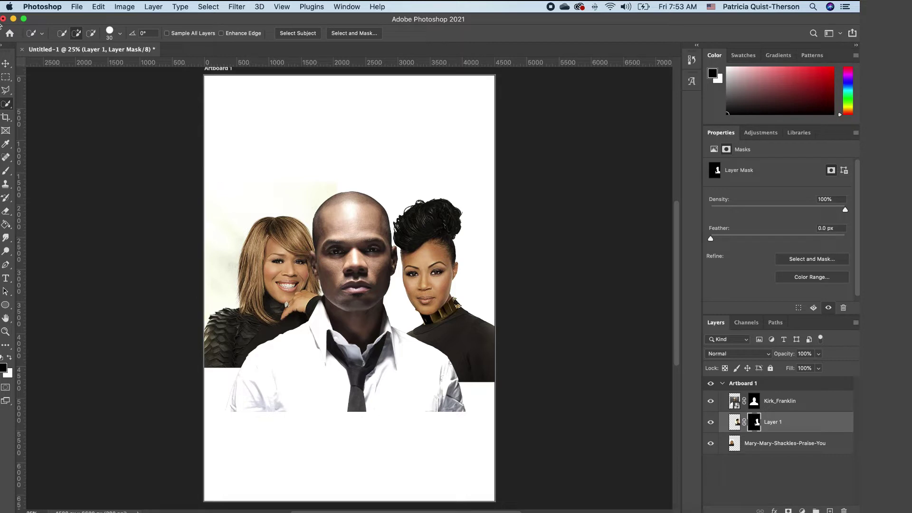
Step: Mask out the background around the left-hand woman on the Mary-Mary-Shackles-Praise-You layer using Select Subject, and deselect the layer
left_click(6, 63)
left_click(261, 263)
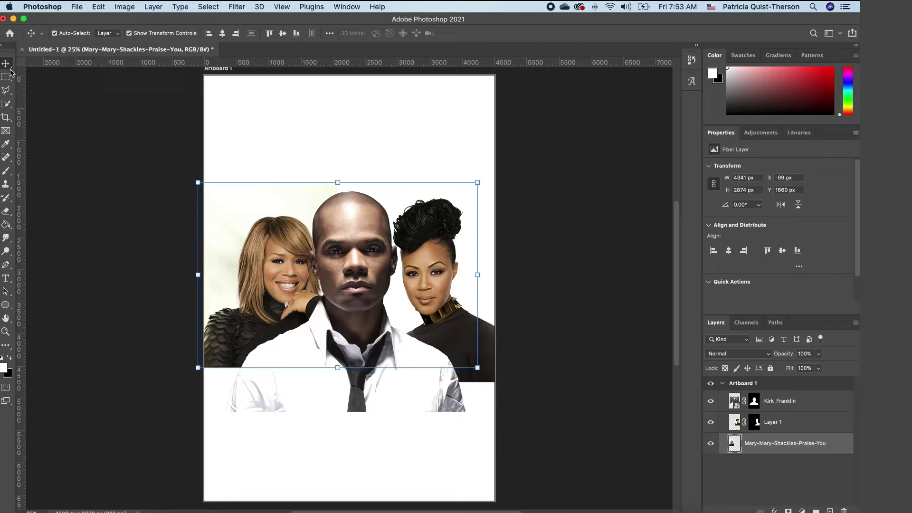
left_click(6, 104)
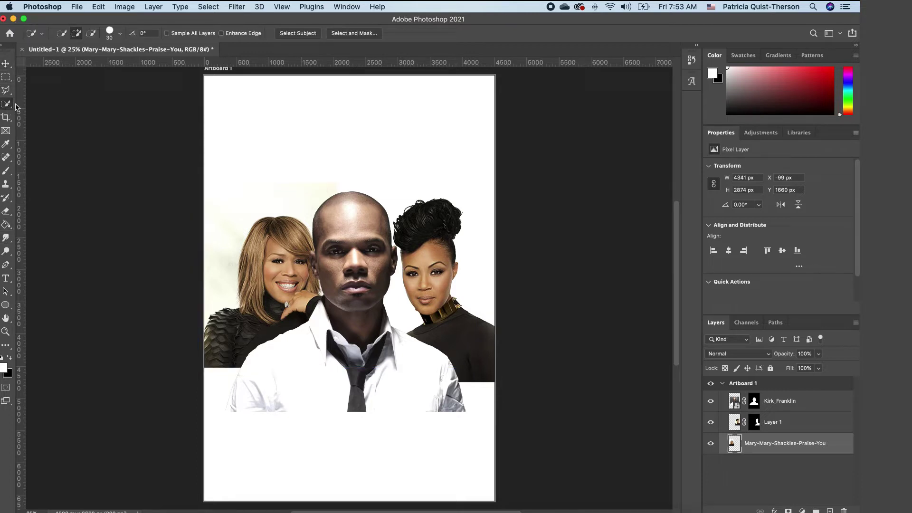
left_click(304, 34)
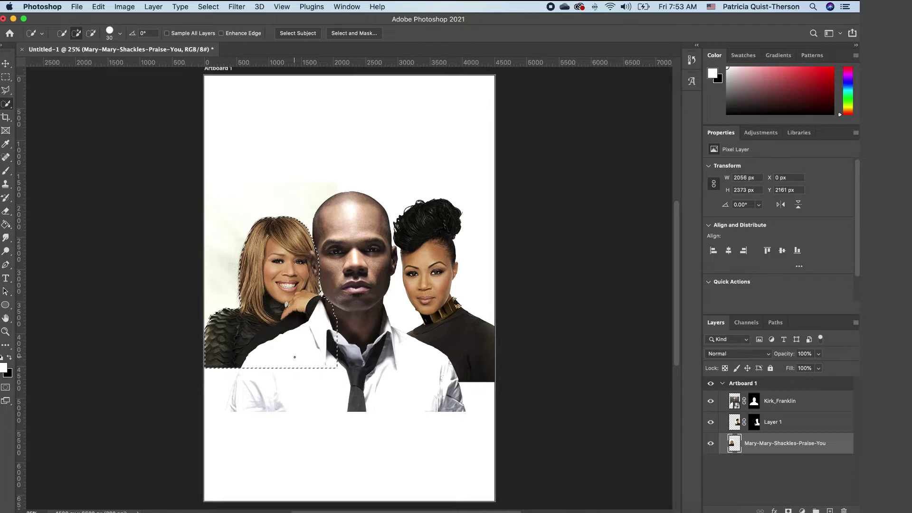
left_click(788, 510)
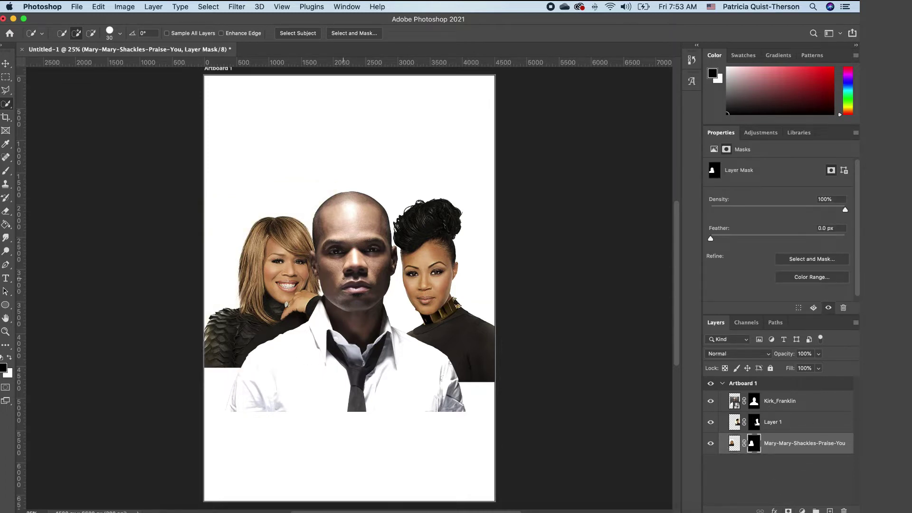
key("v")
left_click(573, 448)
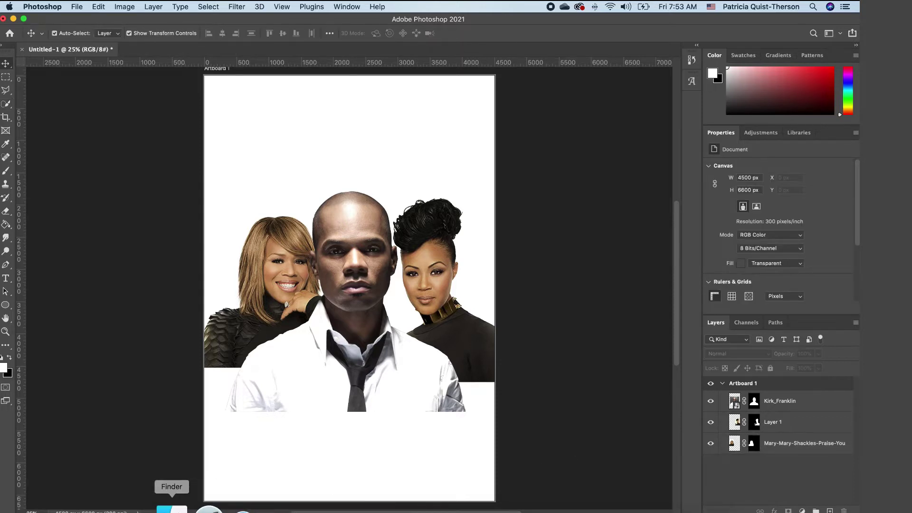
Step: Place unnamed-3.jpg from the Finder folder onto the artboard, scaled to about 215% and positioned at about X 979 px, Y 390 px
left_click(161, 507)
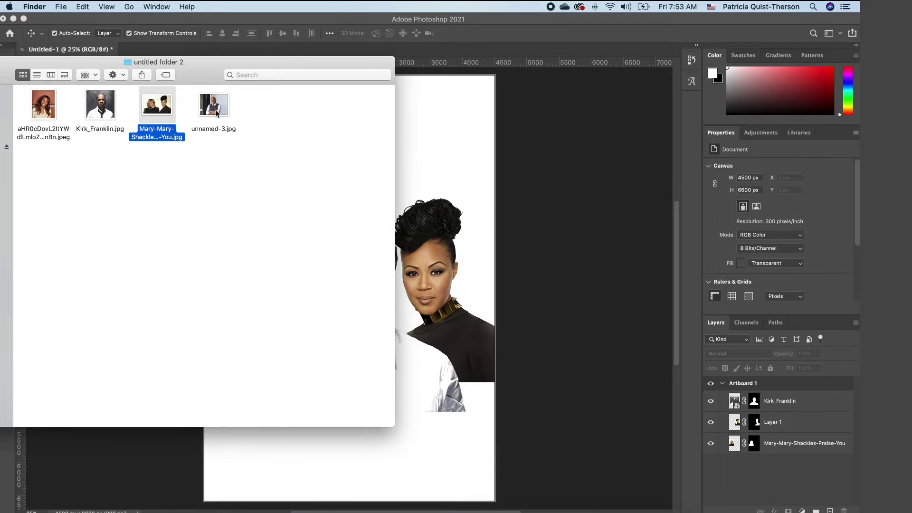
left_click_drag(216, 112, 447, 171)
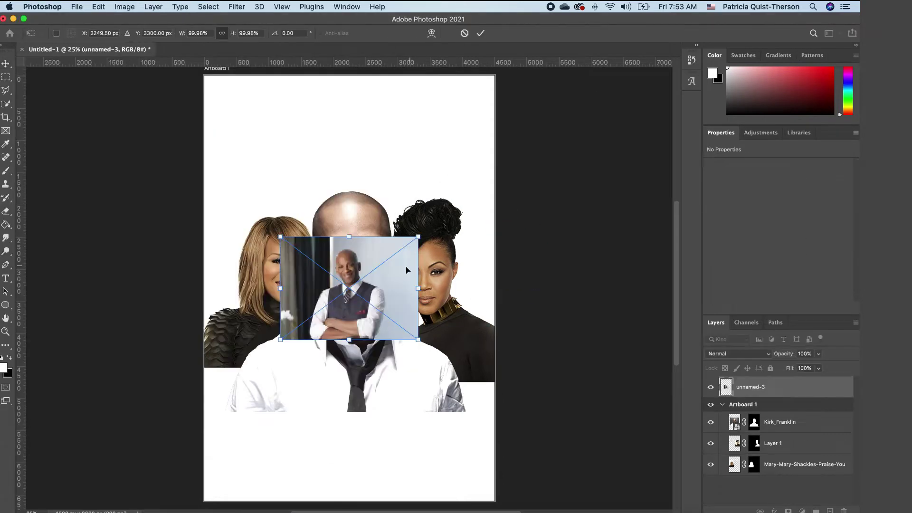
left_click_drag(343, 321, 337, 200)
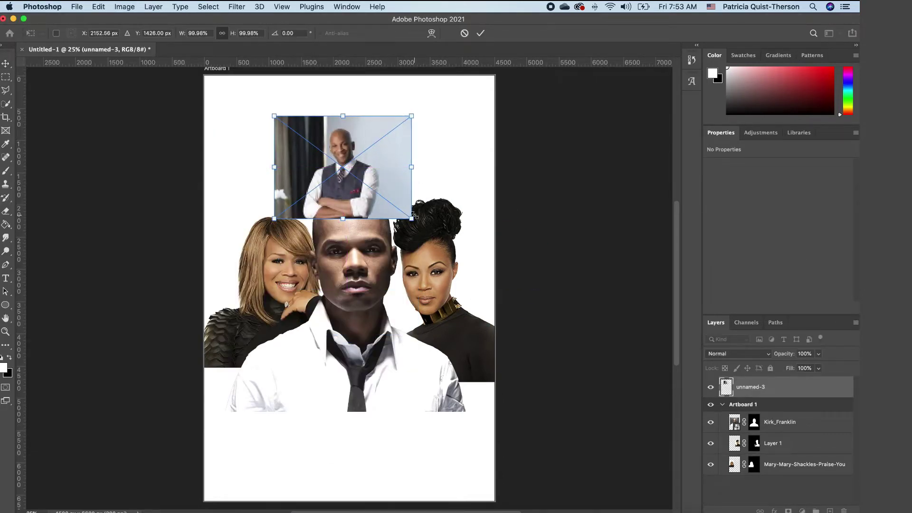
left_click_drag(413, 216, 571, 336)
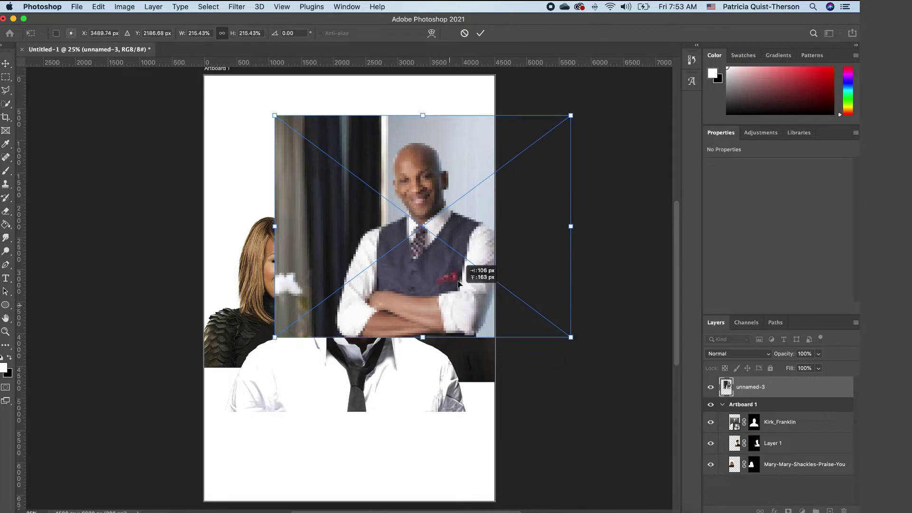
mouse_move(458, 284)
left_mouse_down()
mouse_move(440, 276)
mouse_move(454, 291)
left_mouse_up()
key("Return")
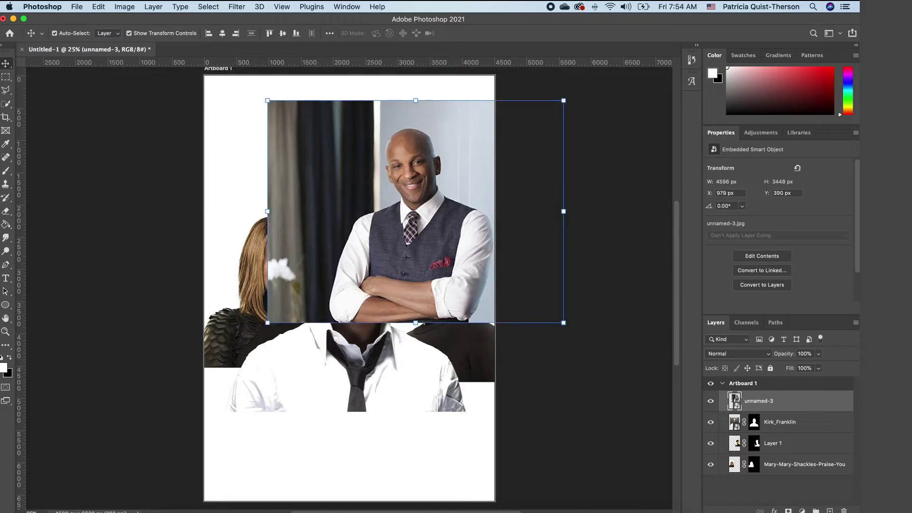
Step: Mask out the background around the man on the unnamed-3 layer using Select Subject, and move the layer below Mary-Mary-Shackles-Praise-You
left_click(10, 105)
left_click(306, 35)
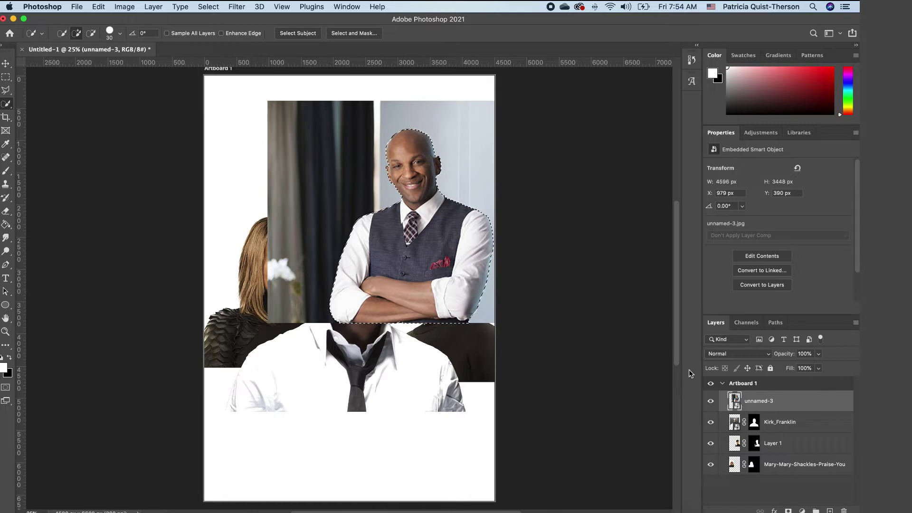
left_click(788, 510)
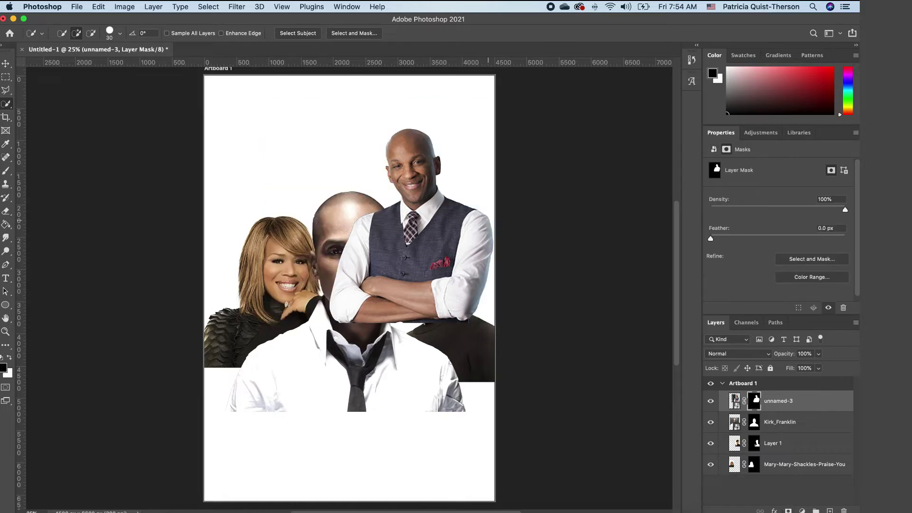
left_click_drag(797, 405, 792, 481)
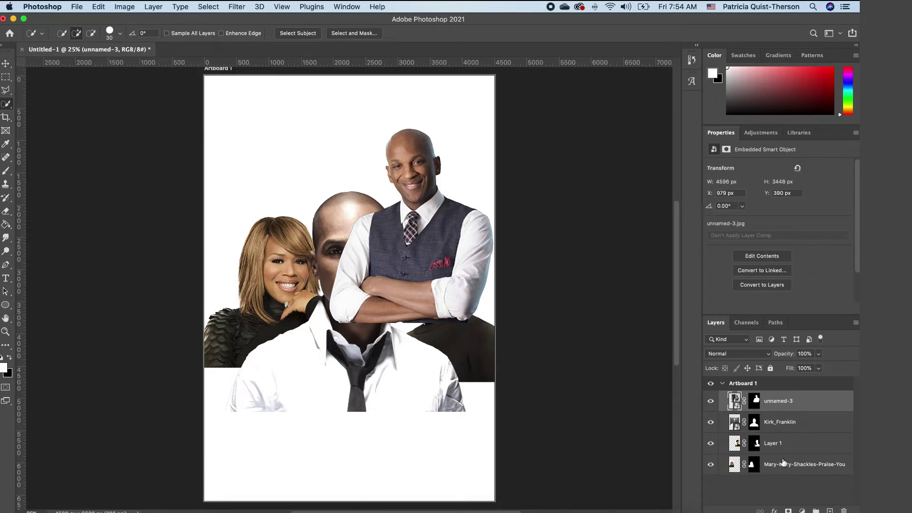
left_click_drag(780, 396, 788, 480)
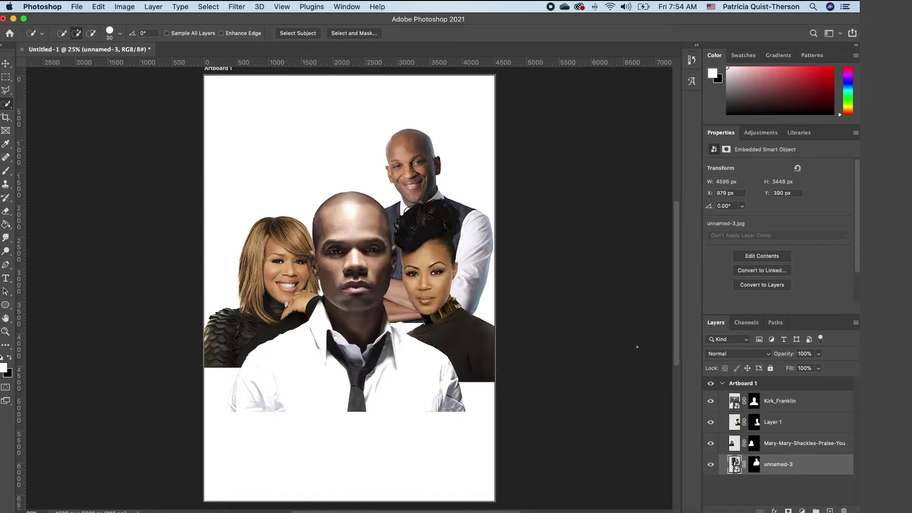
Step: Move the man on the unnamed-3 layer to about X 1294 px, Y 372 px and scale him to about 95%
key("v")
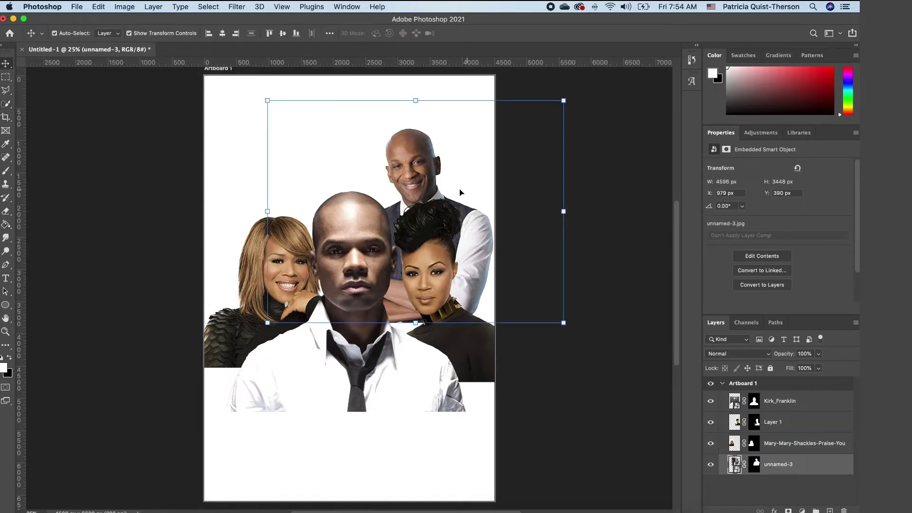
mouse_move(408, 192)
left_mouse_down()
mouse_move(421, 186)
mouse_move(420, 204)
mouse_move(416, 162)
mouse_move(420, 176)
left_mouse_up()
key("ctrl+t")
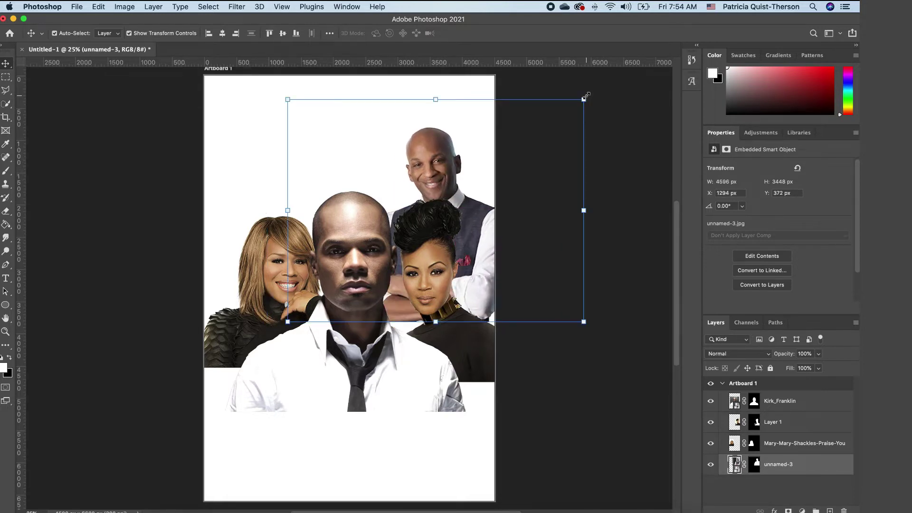
left_click_drag(586, 96, 572, 114)
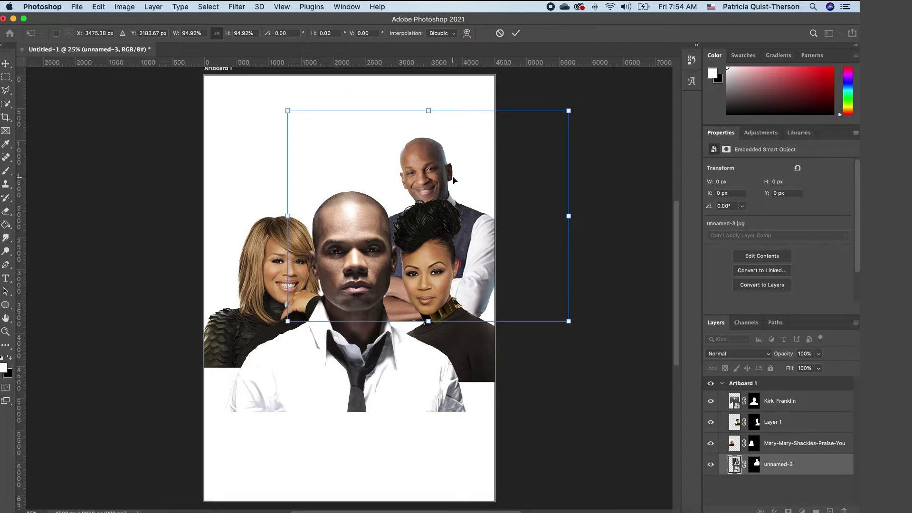
key("Return")
Step: Scale the right-hand woman on Layer 1 to about 94% and shift her outward to the artboard's edge
left_click(477, 336)
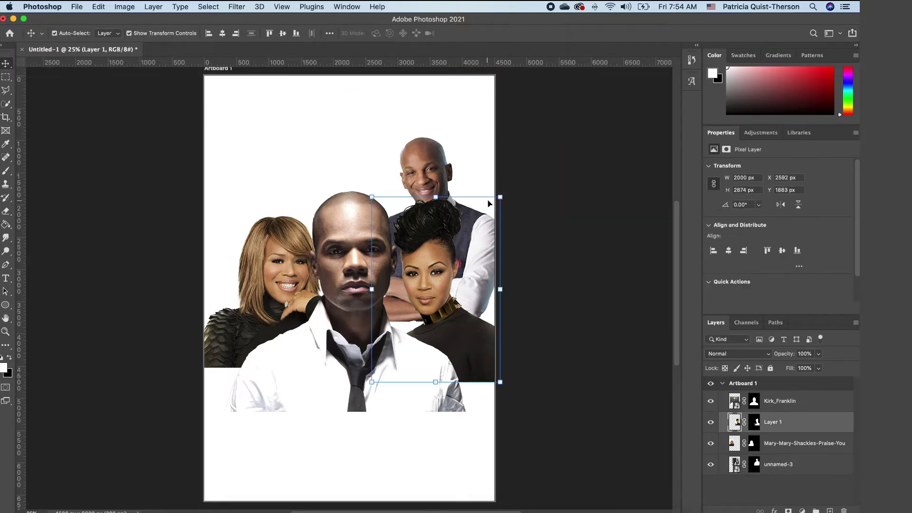
left_click_drag(500, 197, 492, 208)
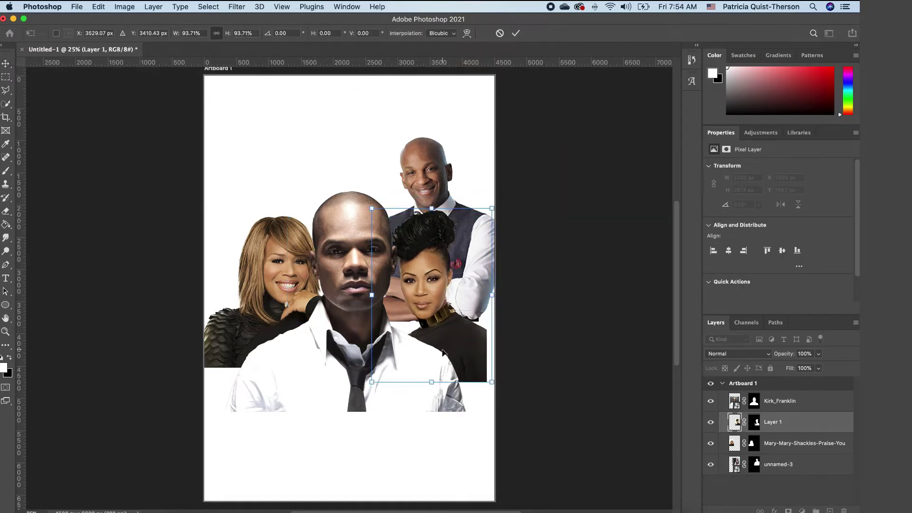
left_click_drag(447, 353, 462, 349)
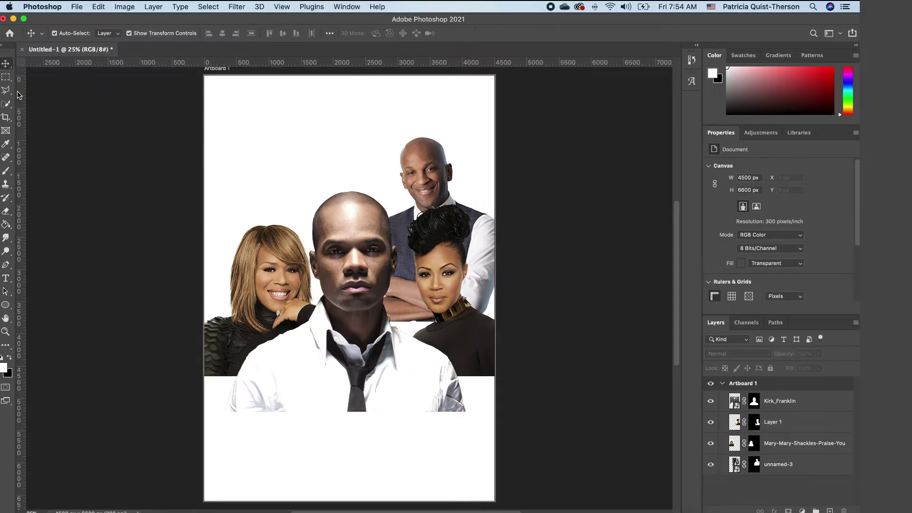
Step: Place the .jpeg portrait of the long-haired woman from the Finder folder at about X 693 px, Y 286 px
mouse_move(169, 511)
left_click(175, 508)
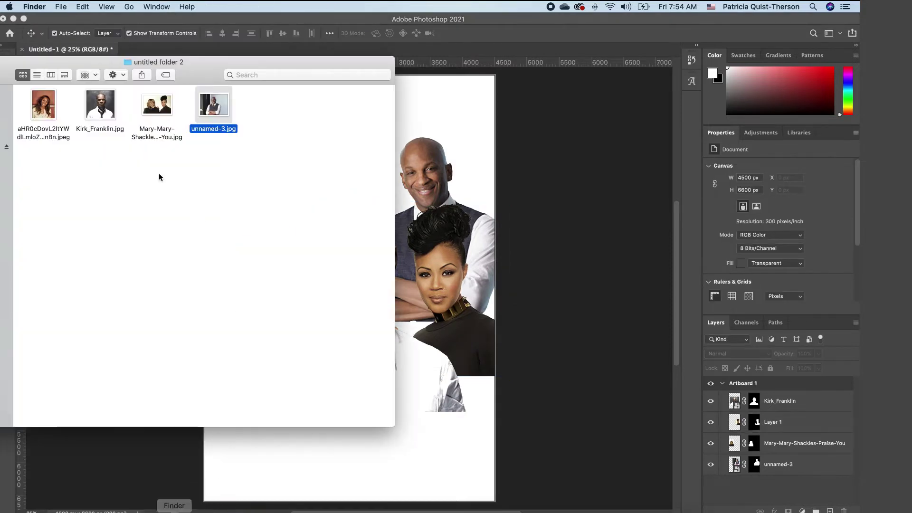
left_click_drag(43, 105, 413, 440)
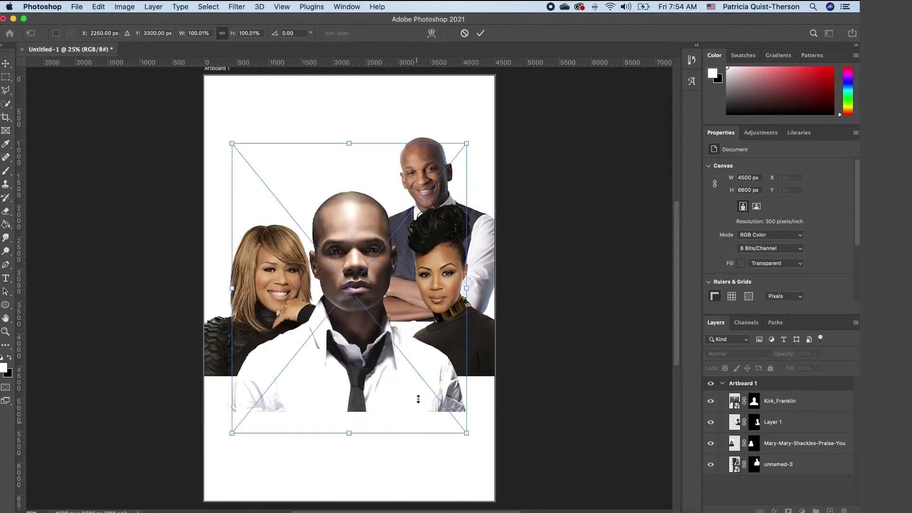
left_click_drag(415, 309, 409, 256)
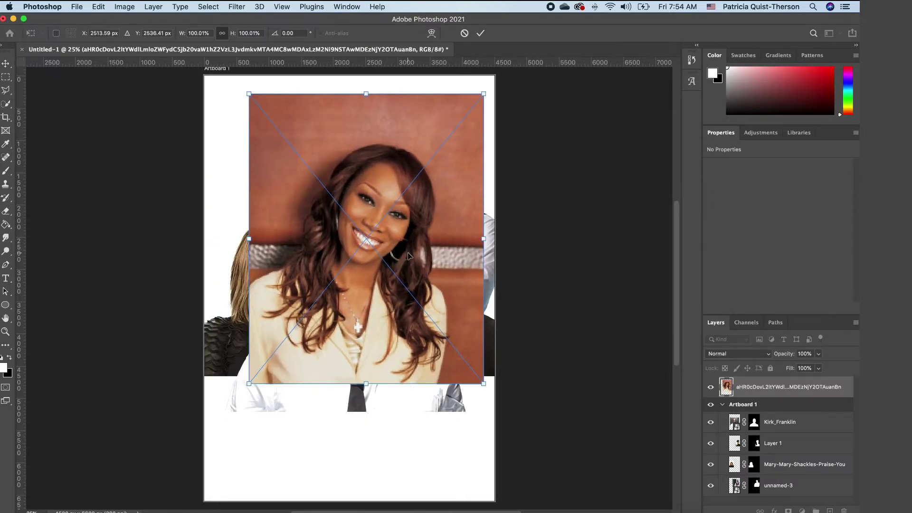
key("Return")
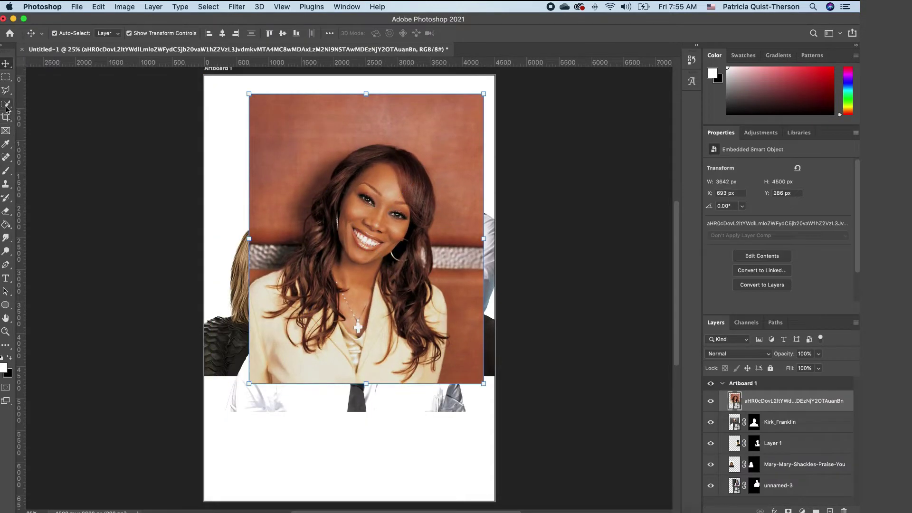
Step: Select the long-haired woman with Select Subject, subtract the grey wall band beside her hair, add back the missed hair, and mask out the background
left_click(6, 104)
left_click(298, 33)
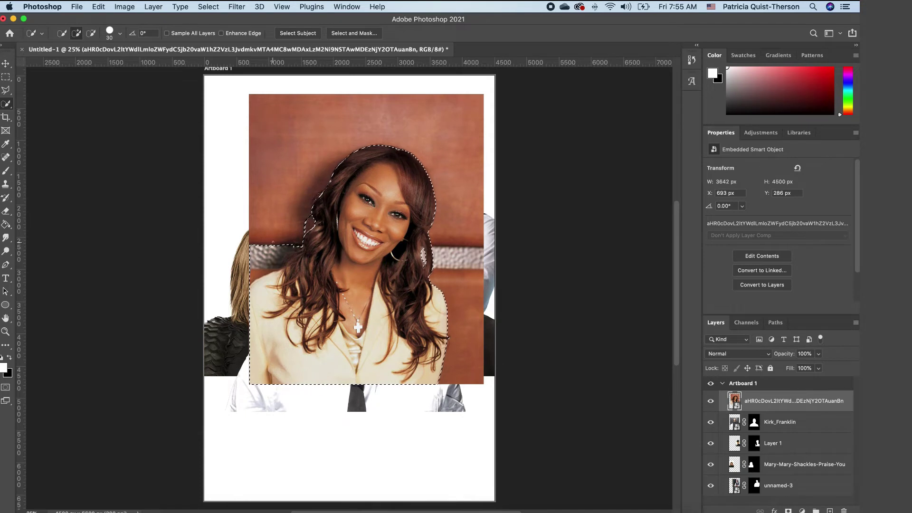
left_click(92, 34)
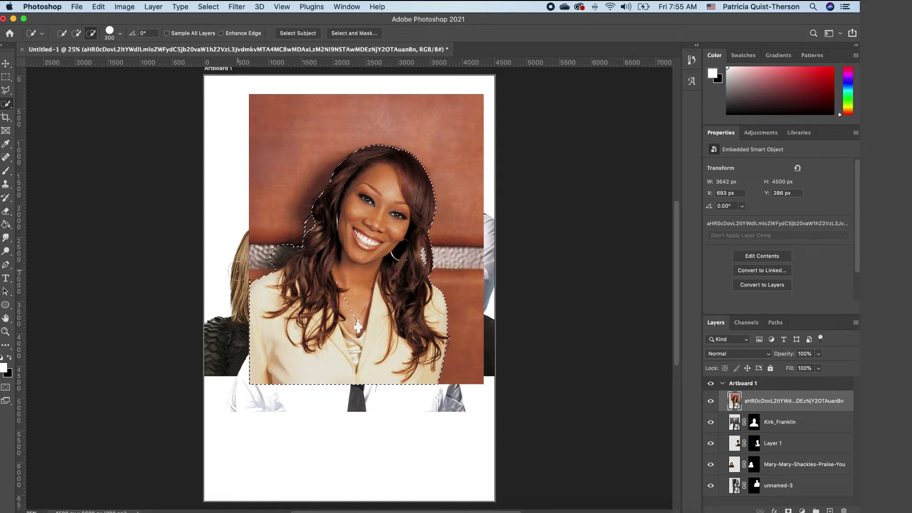
left_click_drag(265, 242, 280, 244)
left_click(77, 34)
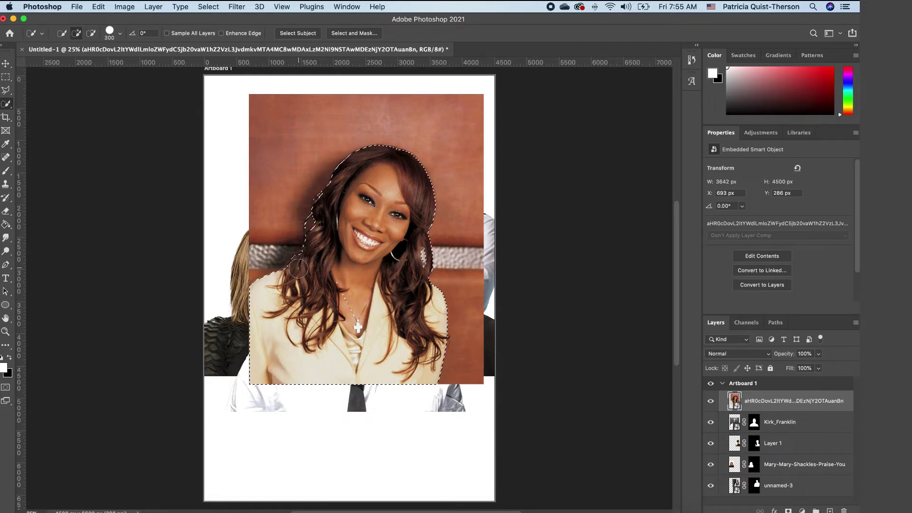
left_click_drag(300, 259, 292, 262)
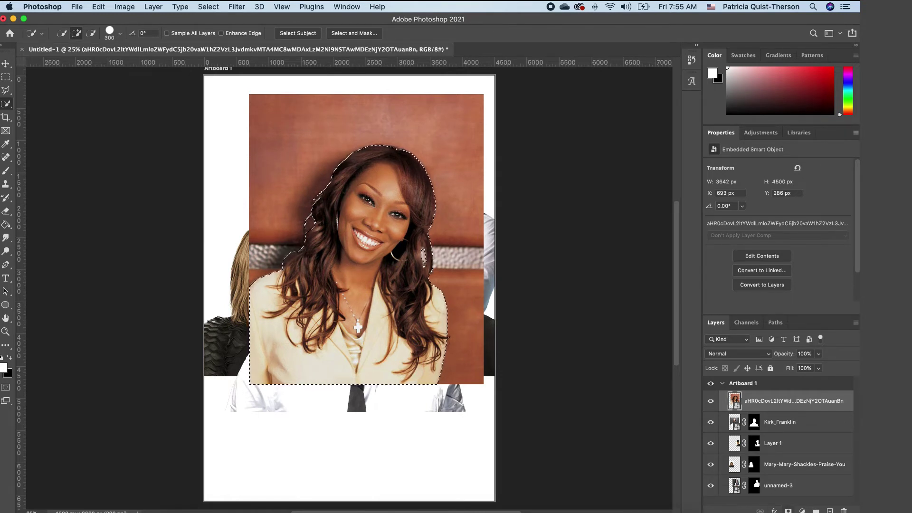
left_click(788, 510)
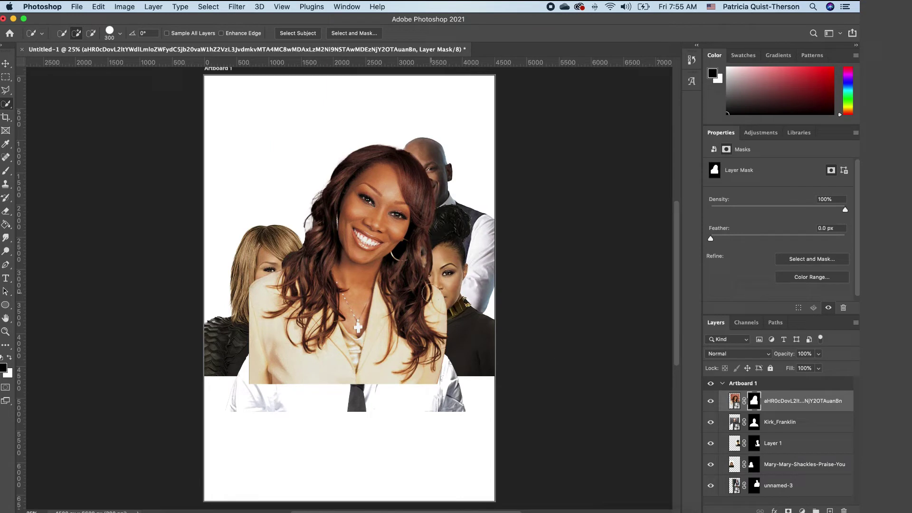
Step: Send the long-haired woman's layer to the bottom of the stack and move her to about X -635 px, Y 0 px
left_click(5, 62)
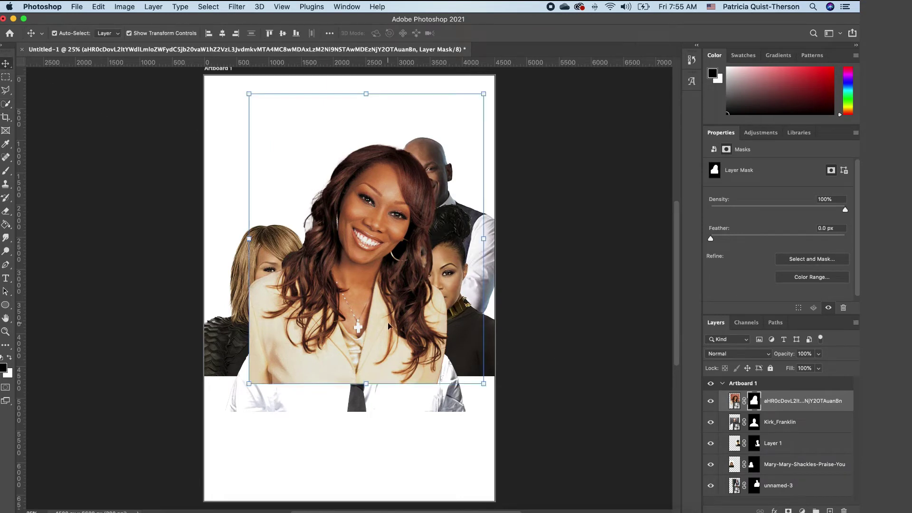
left_click_drag(388, 325, 271, 278)
left_click_drag(797, 400, 798, 497)
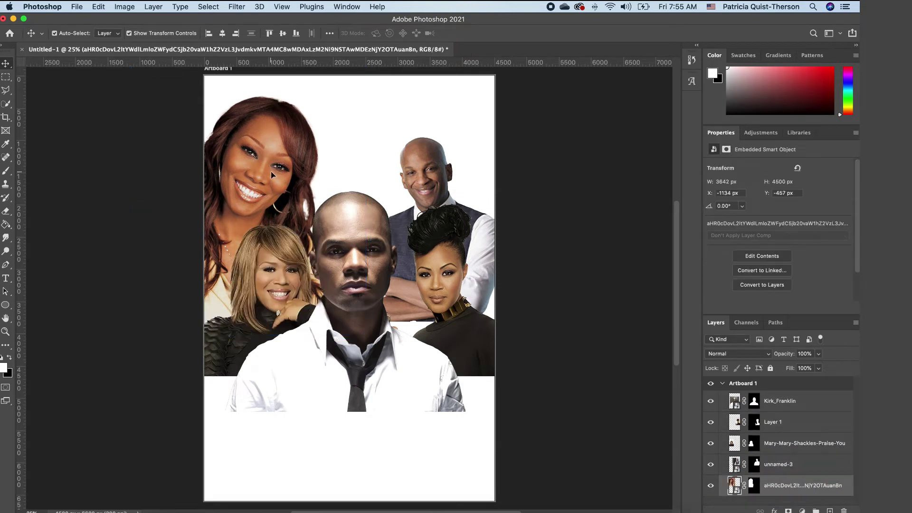
left_click_drag(271, 171, 304, 200)
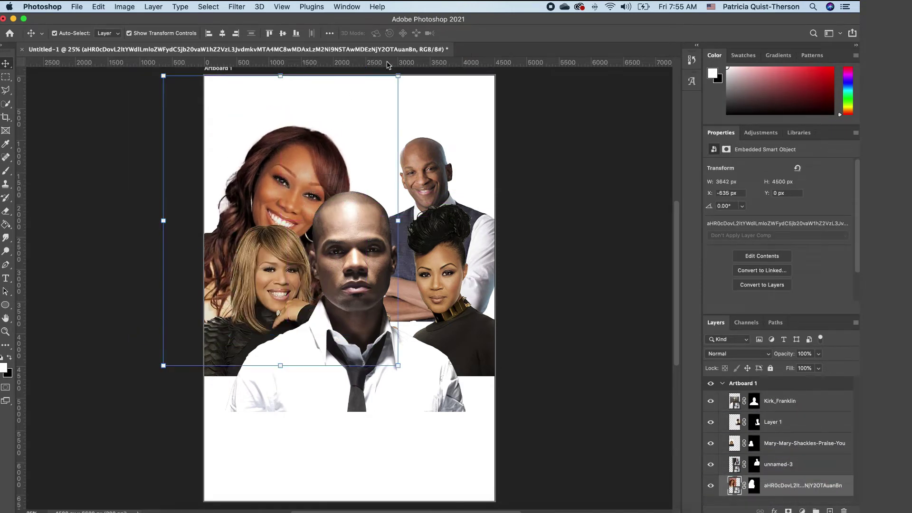
Step: Scale the long-haired woman to about 74% and move her up above the blonde woman's head
left_click_drag(399, 76, 337, 150)
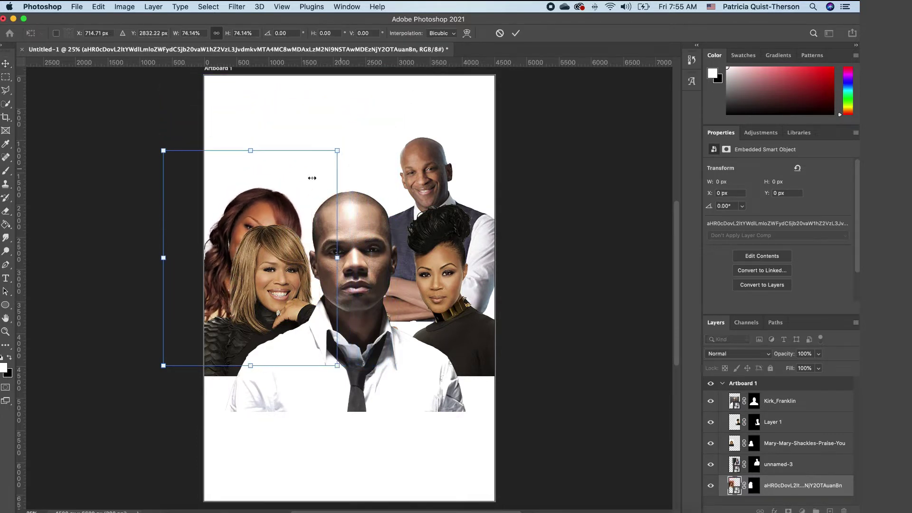
left_click_drag(275, 212, 301, 166)
key("Return")
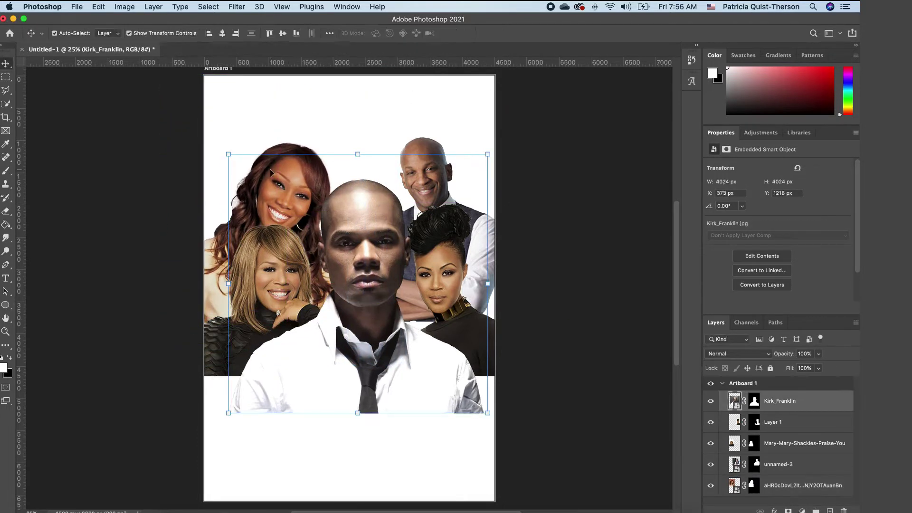
Step: Scale the long-haired woman to about 93%, shift her inward toward the central man, and deselect the layer
left_click_drag(190, 324, 202, 308)
mouse_move(298, 179)
left_mouse_down()
mouse_move(293, 190)
mouse_move(299, 175)
left_mouse_up()
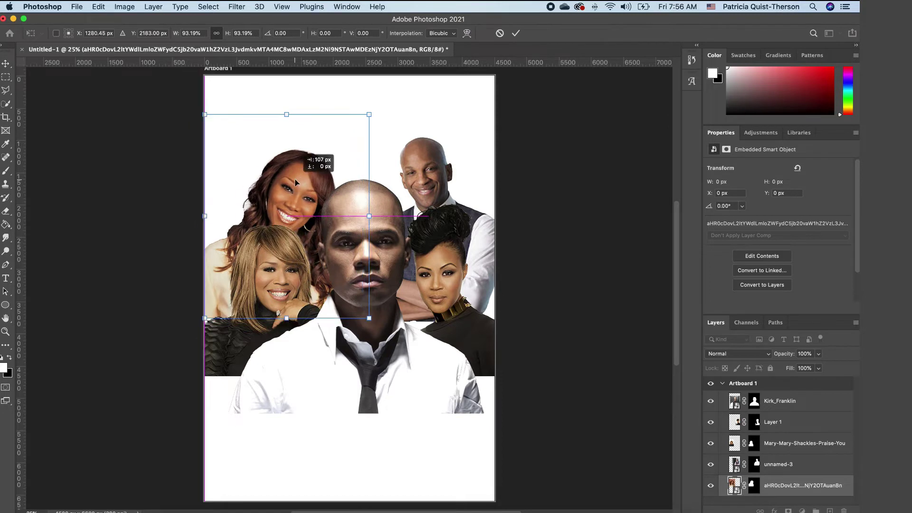
key("Return")
left_click(189, 328)
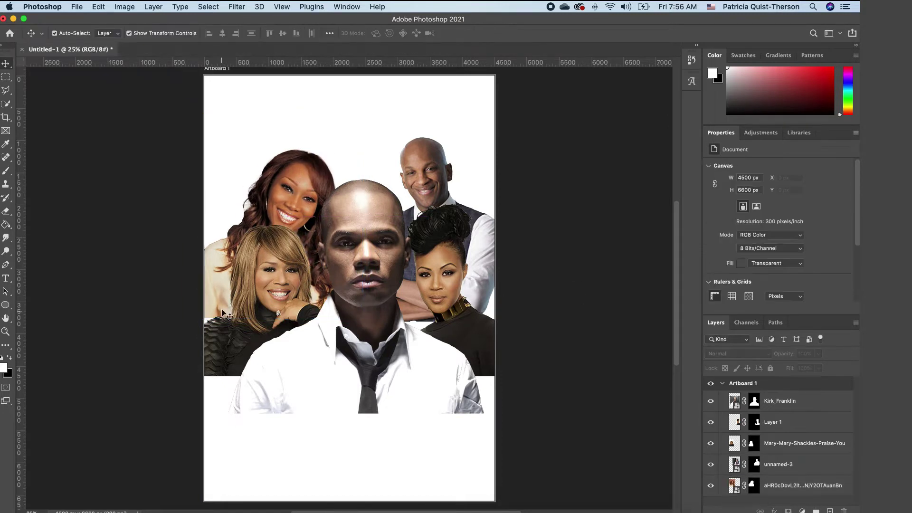
Step: Enlarge the man on the unnamed-3 layer to about 104%, raise him about 270 px, and deselect the layer
left_click(425, 178)
left_click_drag(569, 322, 579, 329)
left_click_drag(433, 183, 432, 162)
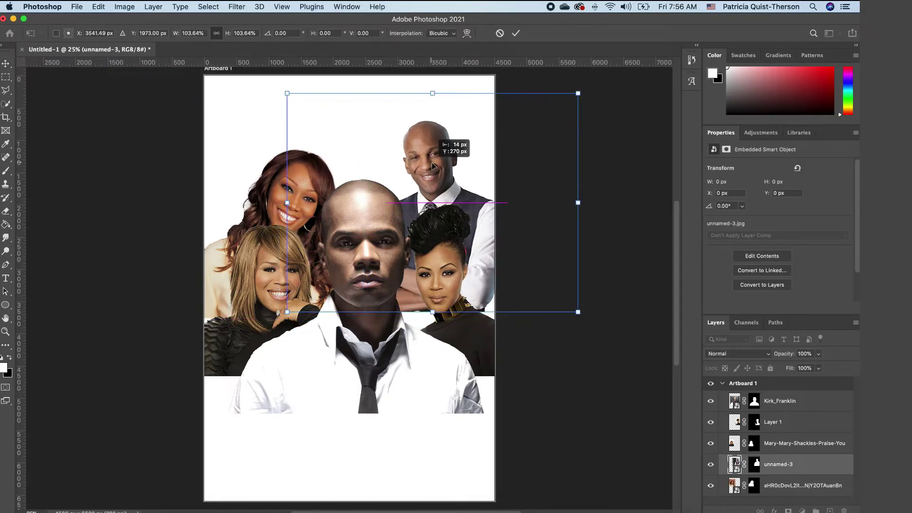
key("Return")
left_click(558, 360)
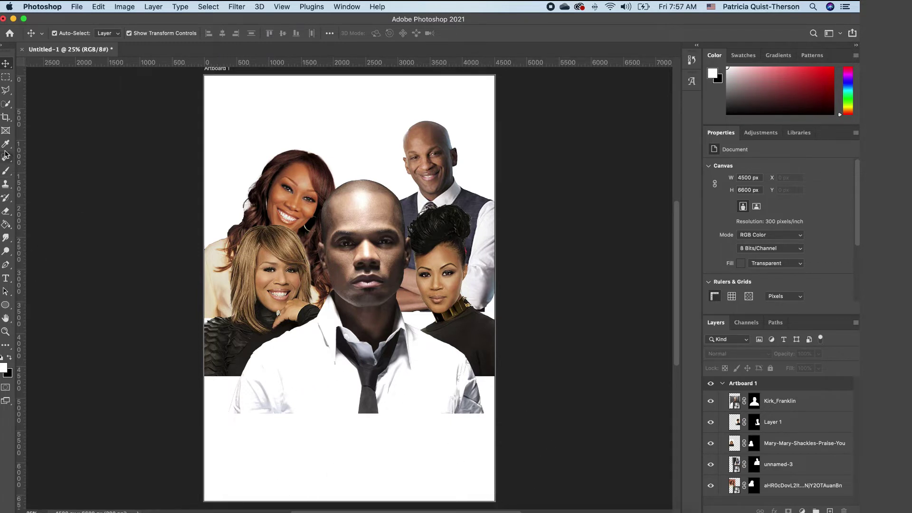
Step: Fade the bottom edge of the central man's shirt by painting black on the Kirk_Franklin layer mask with a 1600 px brush
left_click(6, 170)
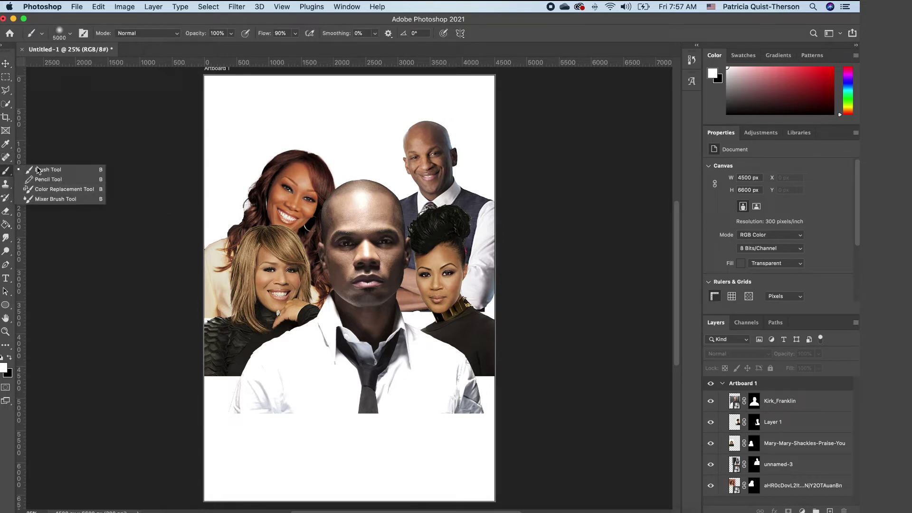
left_click(43, 172)
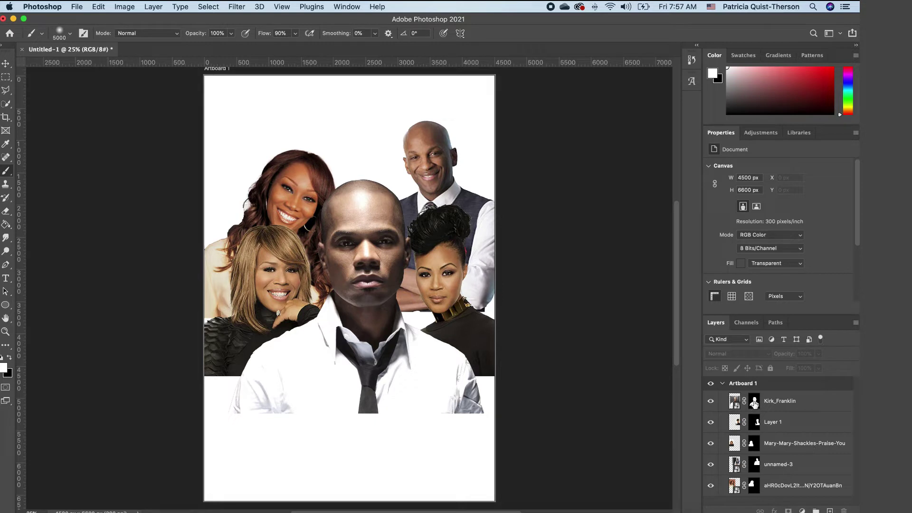
left_click(792, 403)
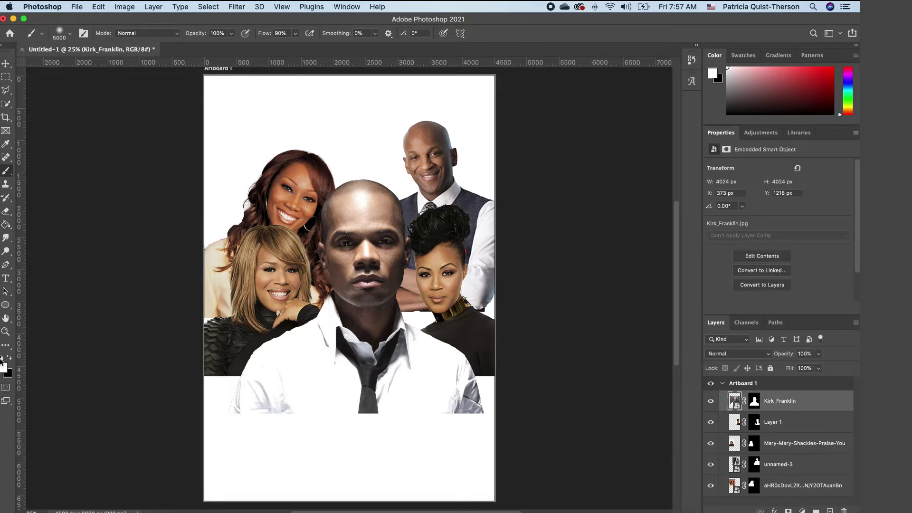
left_click(10, 359)
left_click(753, 402)
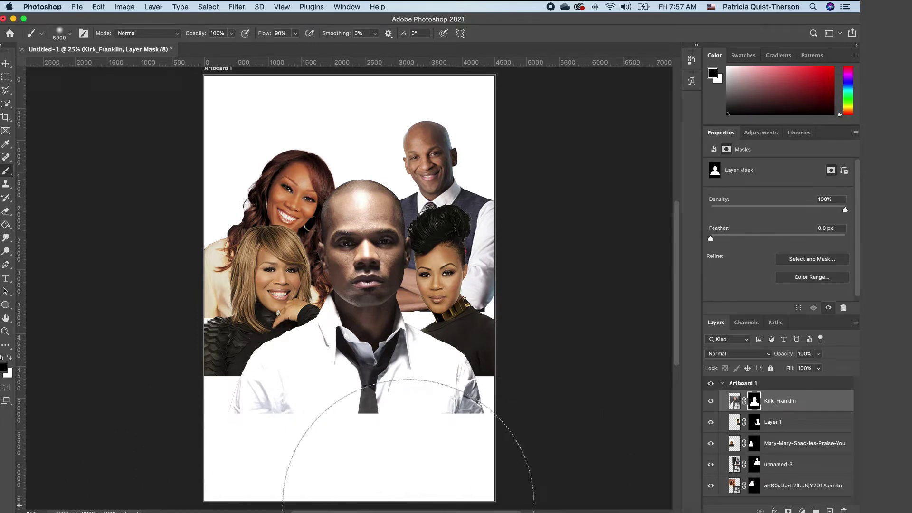
key("bracketleft")
key("bracketleft")
key("bracketleft")
key("bracketleft")
key("bracketleft")
key("bracketleft")
key("bracketleft")
key("bracketleft")
key("bracketleft")
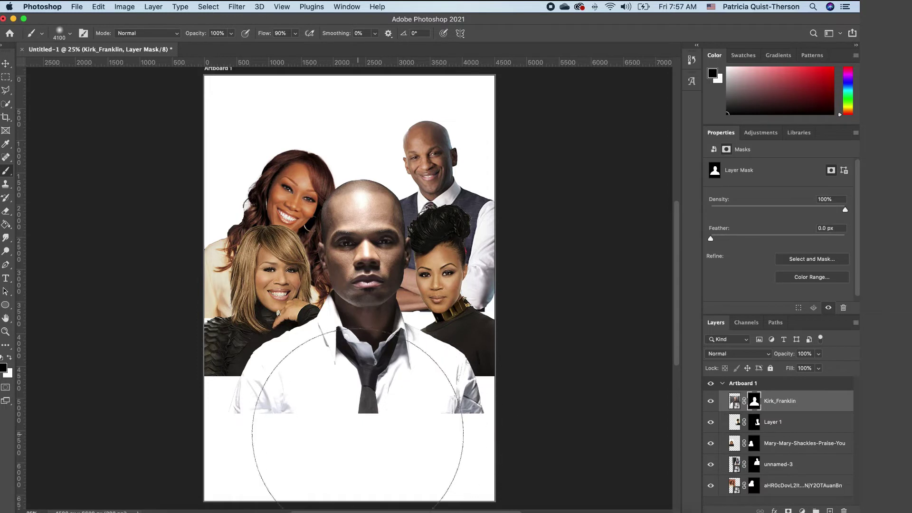
key("bracketleft")
key("bracketleft")
key("bracketleft")
key("bracketleft")
key("bracketleft")
key("bracketleft")
key("bracketleft")
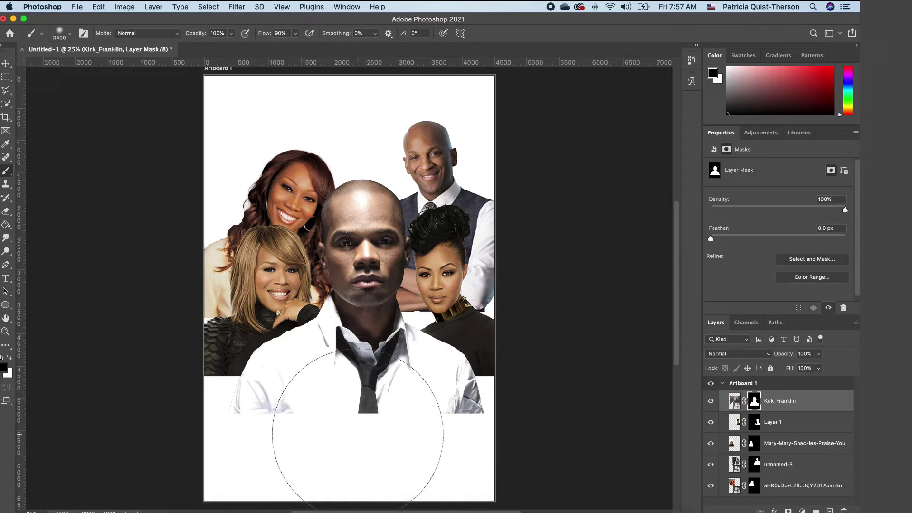
key("bracketleft")
key("bracketleft")
key("bracketleft")
key("bracketleft")
key("bracketleft")
key("bracketleft")
key("bracketleft")
key("bracketleft")
key("bracketleft")
key("bracketleft")
key("bracketleft")
key("bracketleft")
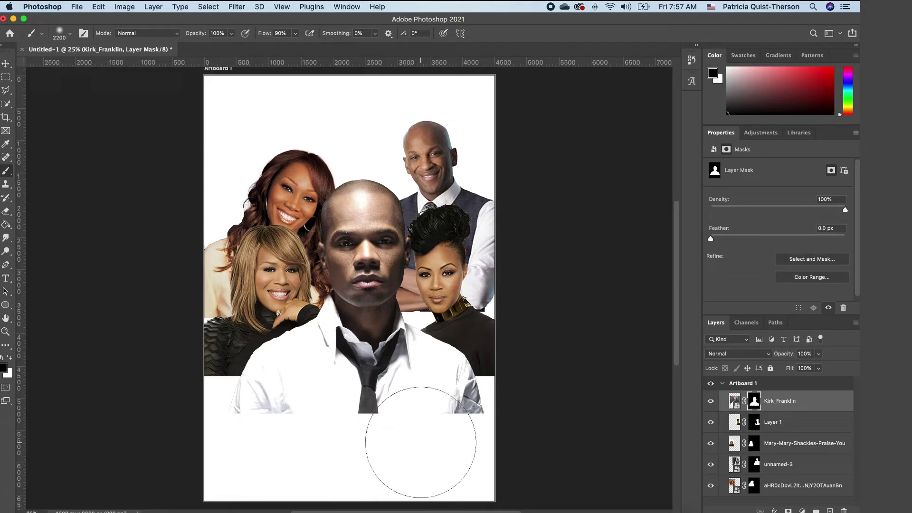
key("bracketleft")
key("bracketleft")
key("bracketleft")
key("bracketleft")
key("bracketleft")
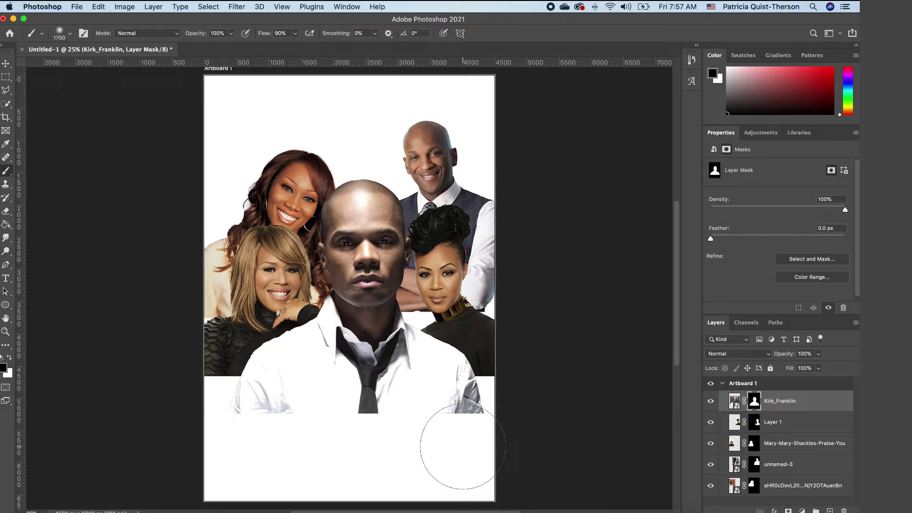
key("bracketleft")
mouse_move(476, 440)
left_mouse_down()
mouse_move(425, 454)
mouse_move(505, 452)
mouse_move(194, 453)
mouse_move(316, 461)
mouse_move(173, 435)
mouse_move(345, 452)
mouse_move(190, 444)
mouse_move(534, 475)
left_mouse_up()
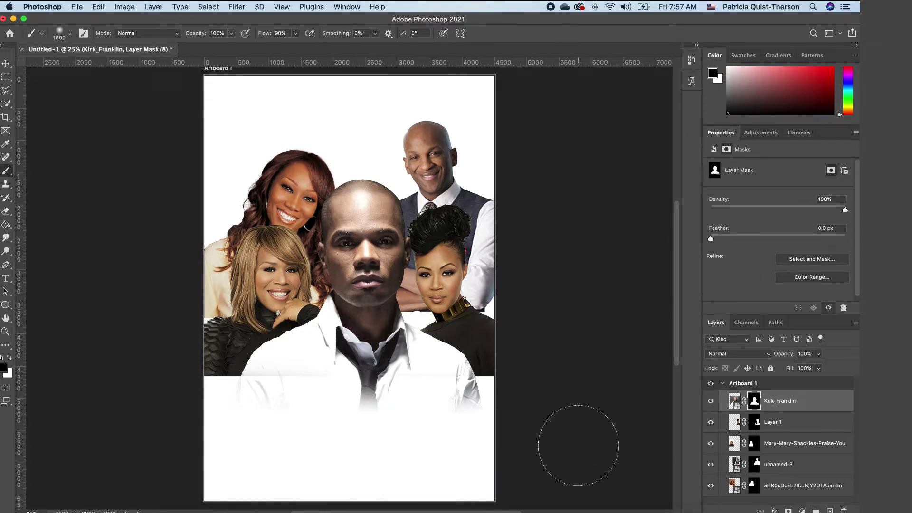
Step: Fade the lower edge of the woman with the dark updo by painting black on the Layer 1 mask
left_click(780, 423)
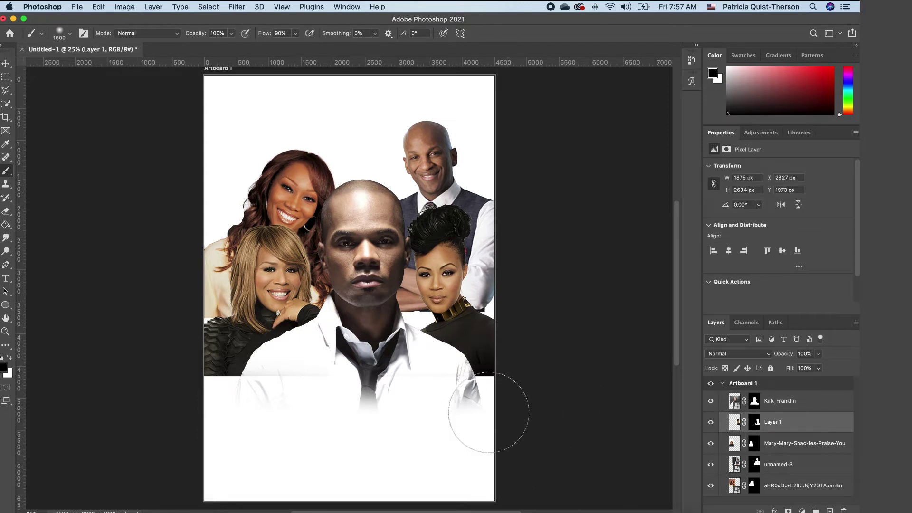
left_click(754, 422)
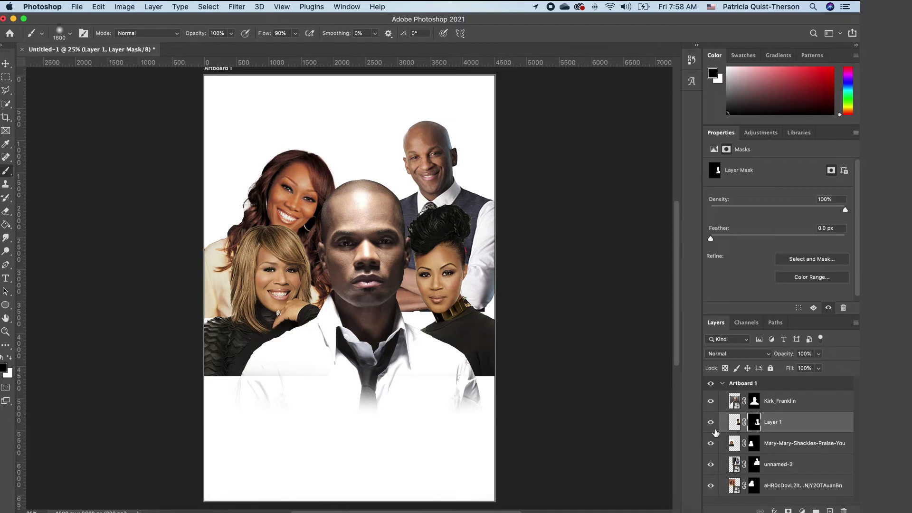
mouse_move(365, 416)
left_mouse_down()
mouse_move(448, 397)
mouse_move(484, 418)
mouse_move(380, 421)
left_mouse_up()
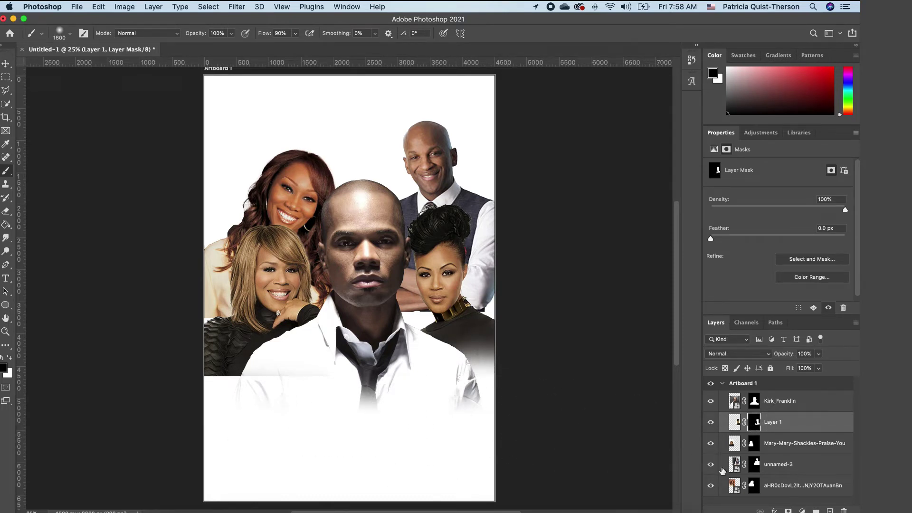
Step: Fade the lower edges of the blonde woman and the long-haired woman with black brush strokes on their layer masks
left_click(769, 449)
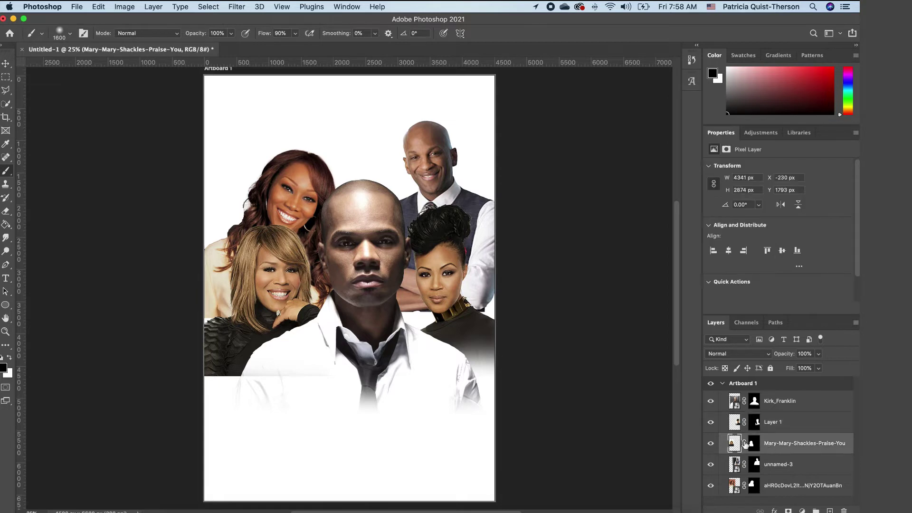
left_click(751, 443)
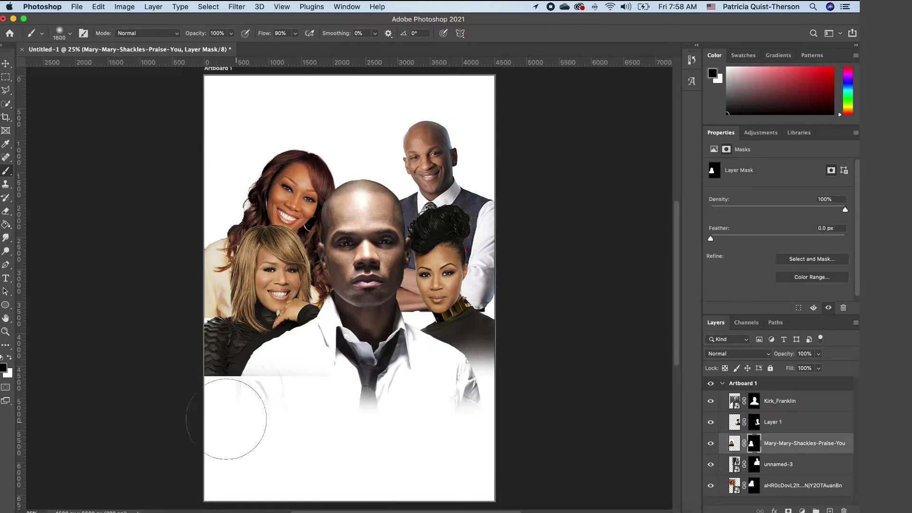
mouse_move(230, 418)
left_mouse_down()
mouse_move(190, 417)
mouse_move(325, 421)
mouse_move(228, 417)
mouse_move(255, 417)
mouse_move(201, 427)
left_mouse_up()
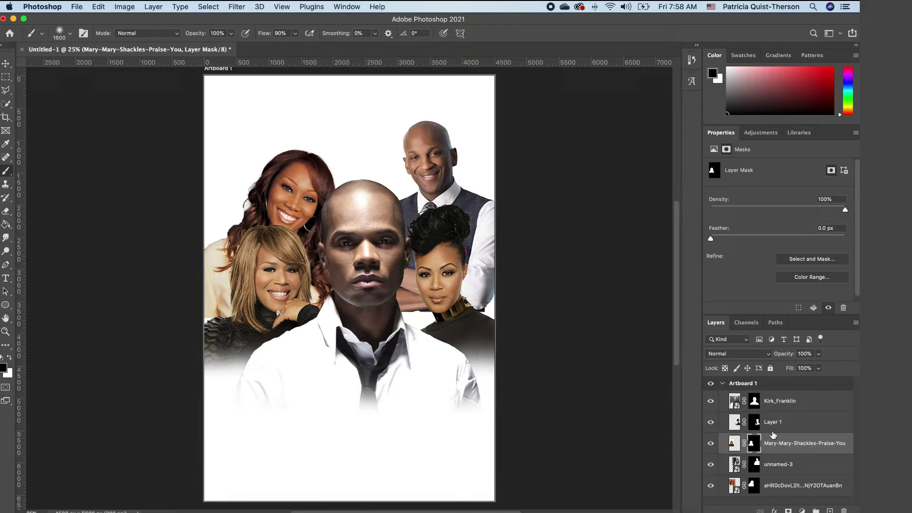
left_click(773, 488)
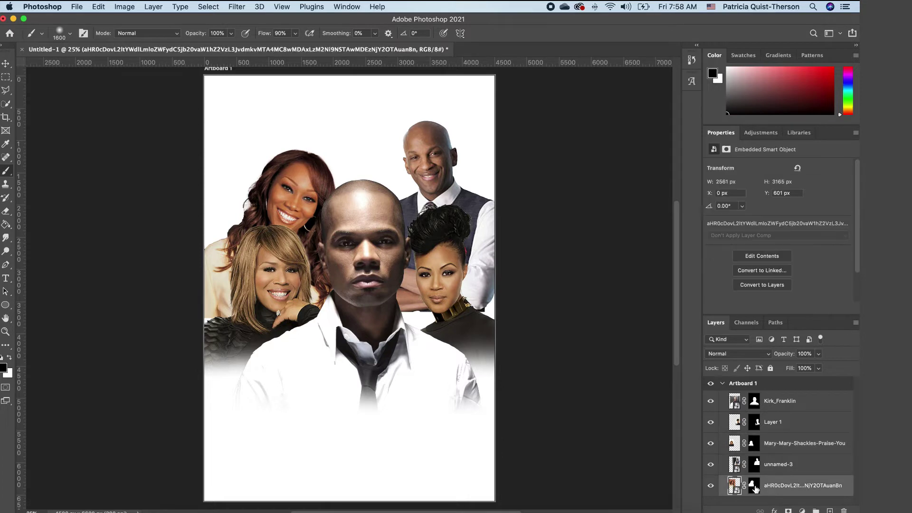
left_click(754, 485)
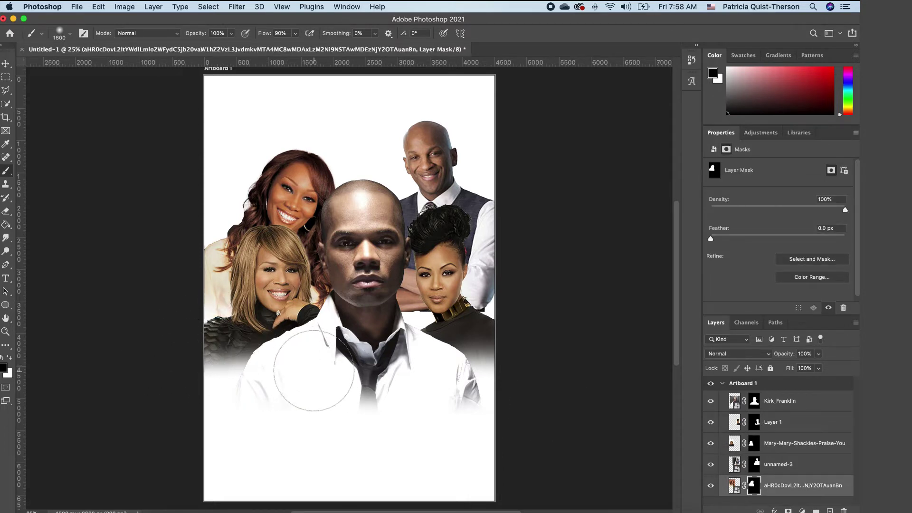
Step: Fade the lower part of the man on the unnamed-3 layer through its mask and move him down about 210 px
left_click(774, 465)
left_click(757, 464)
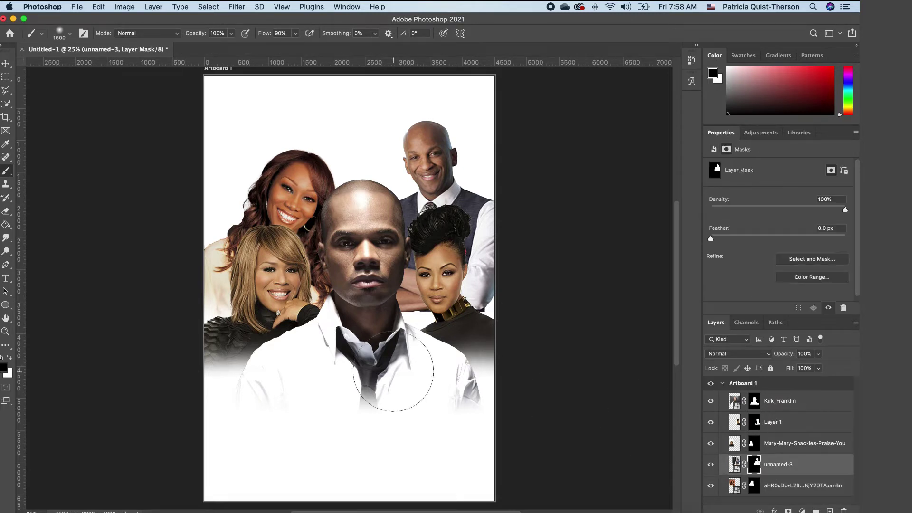
mouse_move(387, 366)
left_mouse_down()
mouse_move(422, 359)
mouse_move(382, 355)
mouse_move(517, 355)
mouse_move(353, 365)
mouse_move(449, 365)
left_mouse_up()
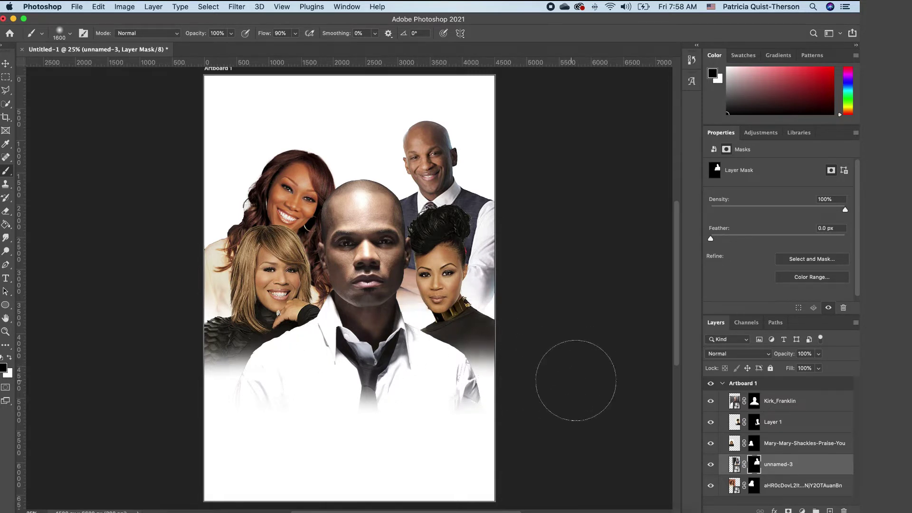
key("v")
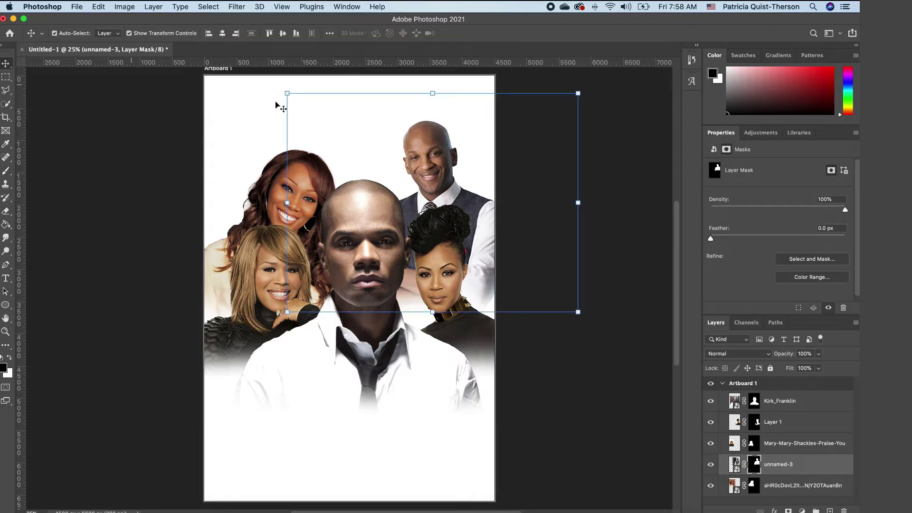
left_click_drag(438, 169, 438, 182)
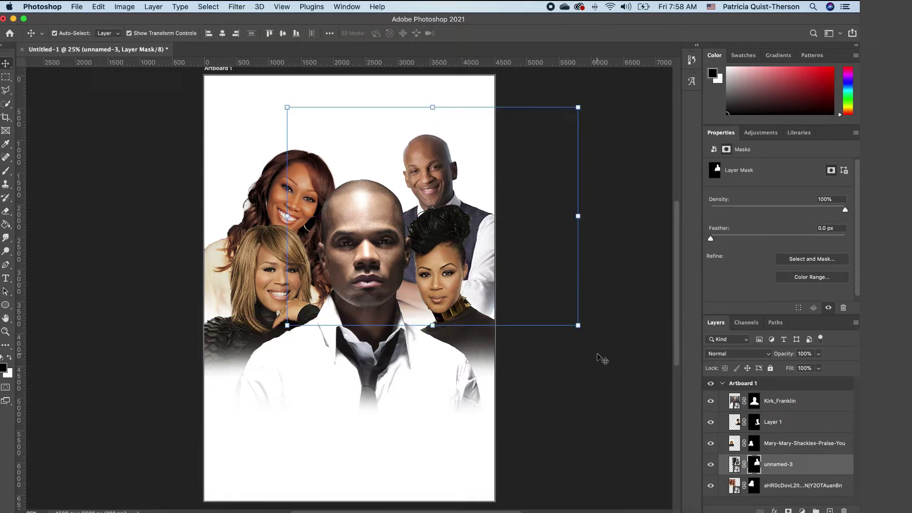
Step: Add a teal (#1699ac) Solid Color fill layer and place it at the bottom of the layer stack
left_click(802, 511)
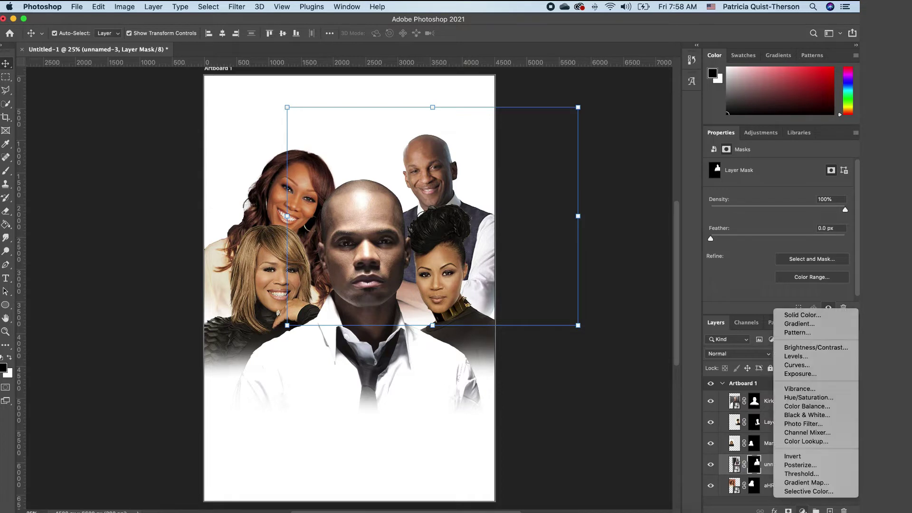
left_click(804, 512)
left_click(802, 511)
left_click(802, 511)
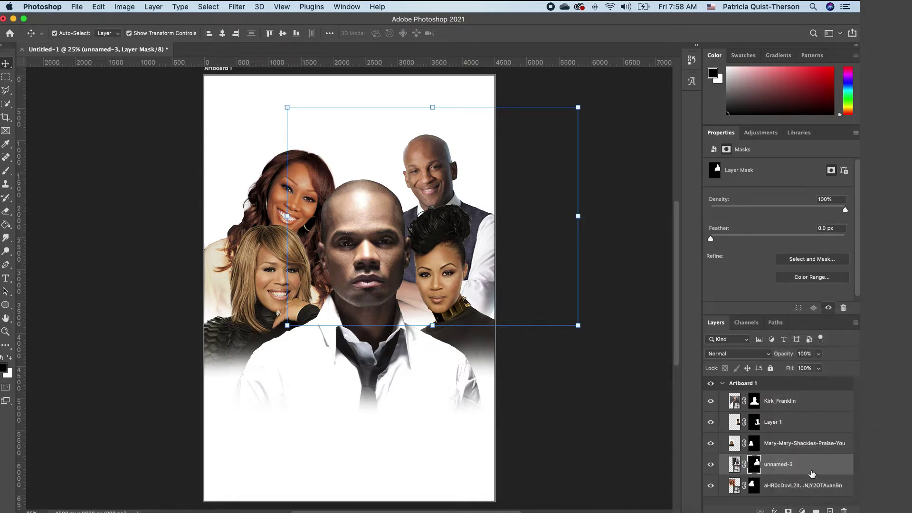
left_click(802, 510)
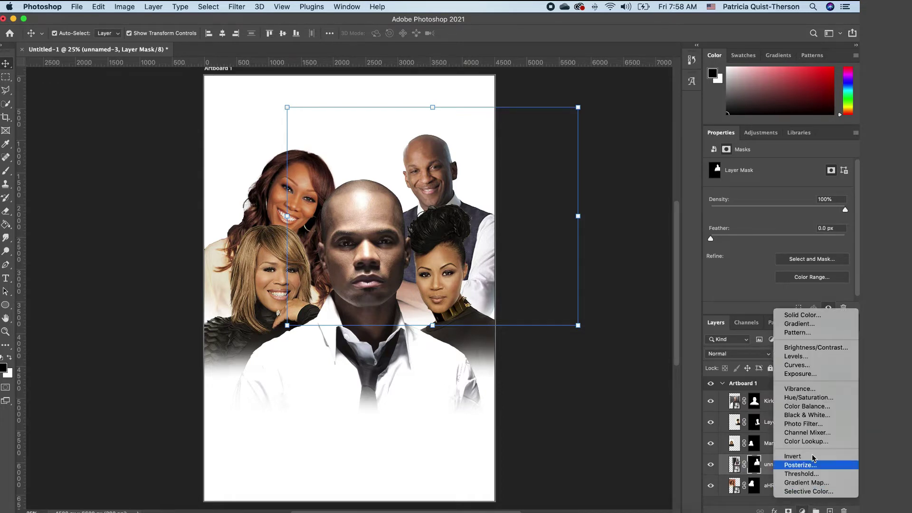
left_click(811, 318)
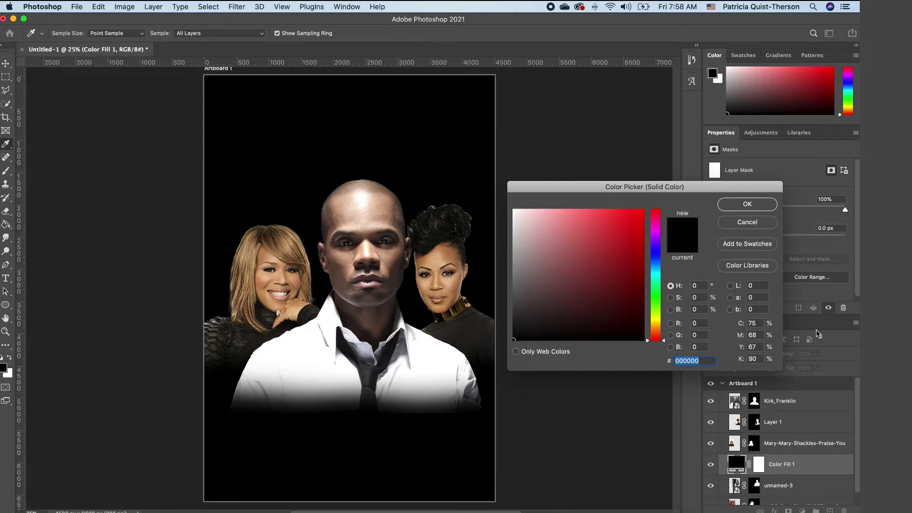
left_click(627, 252)
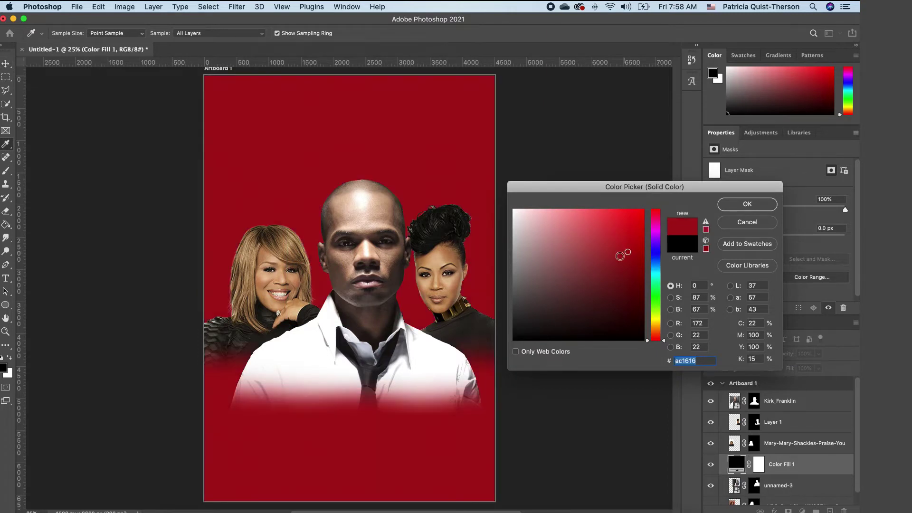
left_click(657, 327)
left_click_drag(656, 337, 659, 326)
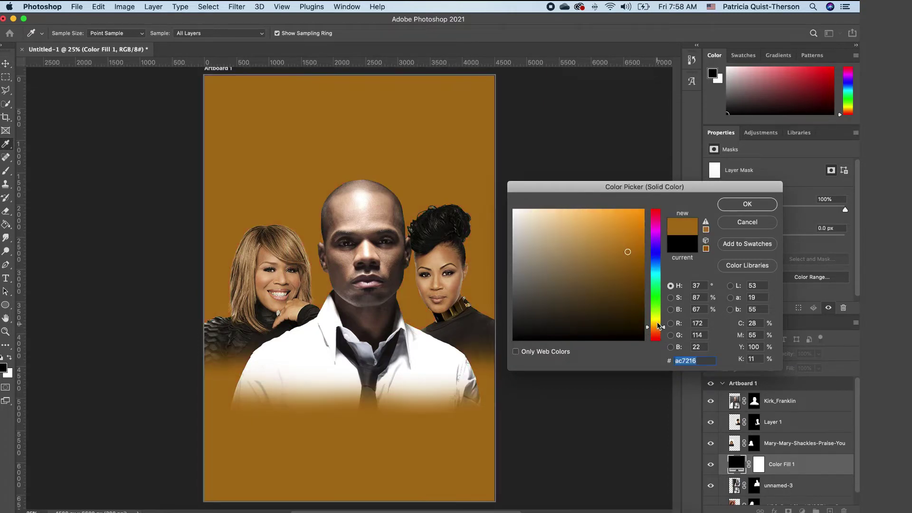
left_click(658, 273)
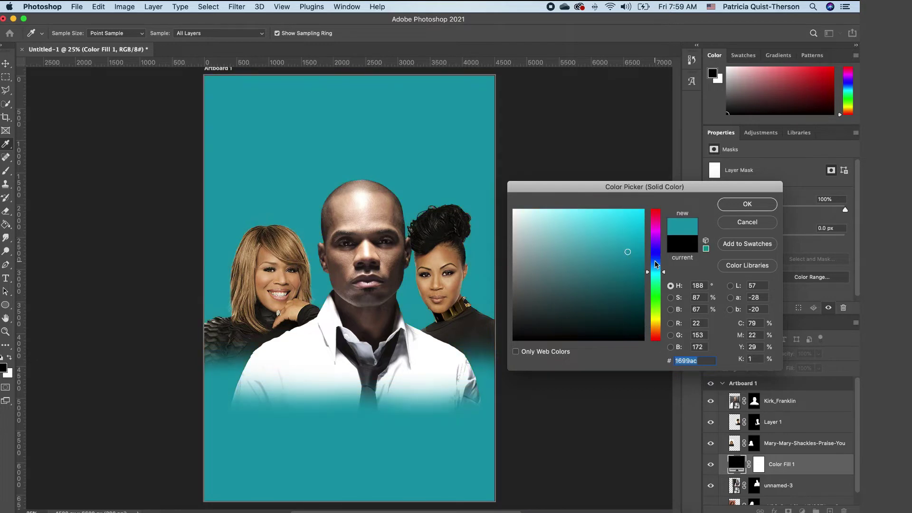
left_click(760, 205)
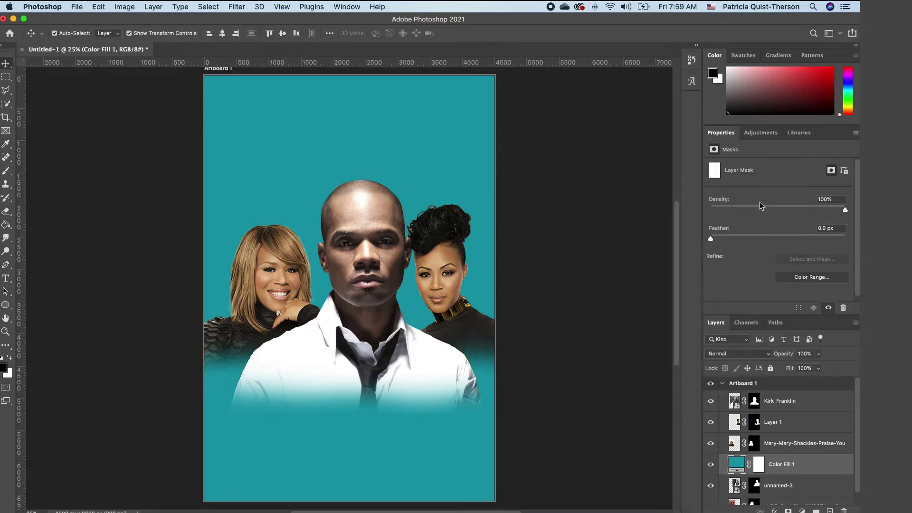
left_click_drag(801, 466, 795, 500)
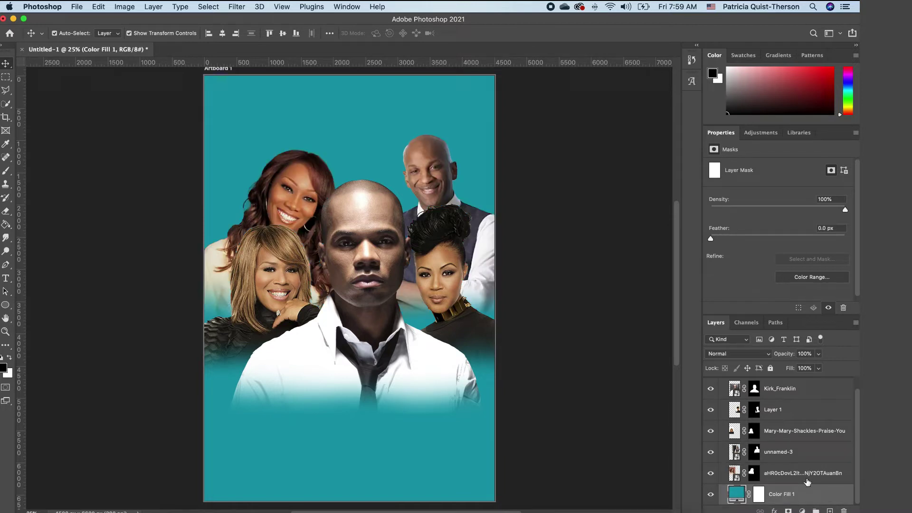
Step: Apply a Brightness/Contrast adjustment with brightness -18 and contrast 59 to the man in the white shirt on the Kirk_Franklin layer
left_click(395, 386)
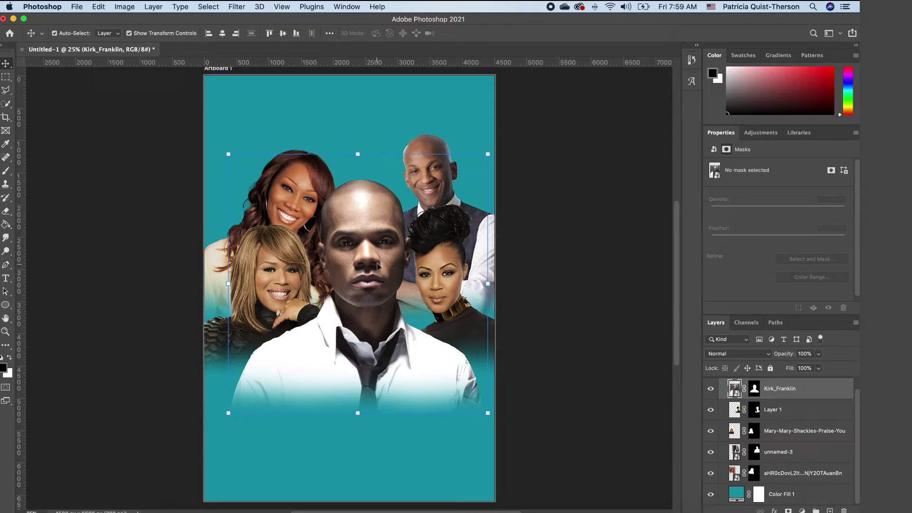
left_click(123, 7)
mouse_move(134, 35)
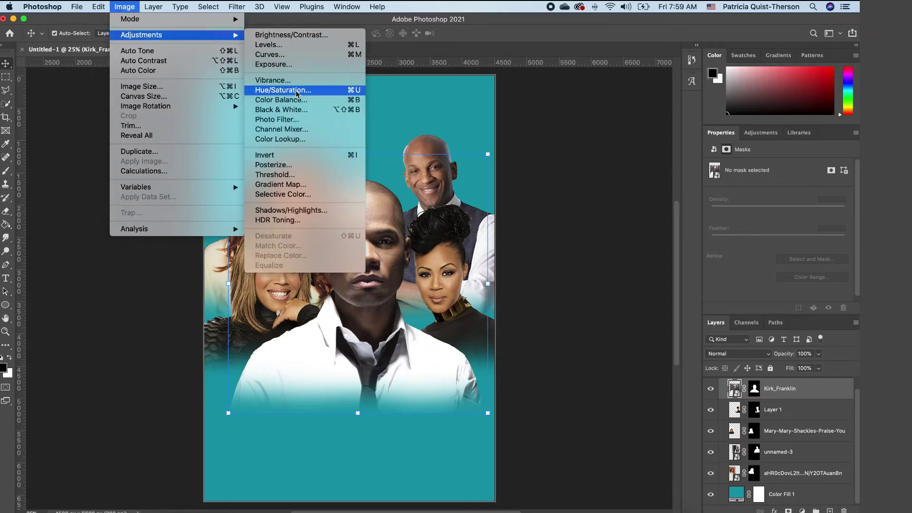
left_click(298, 37)
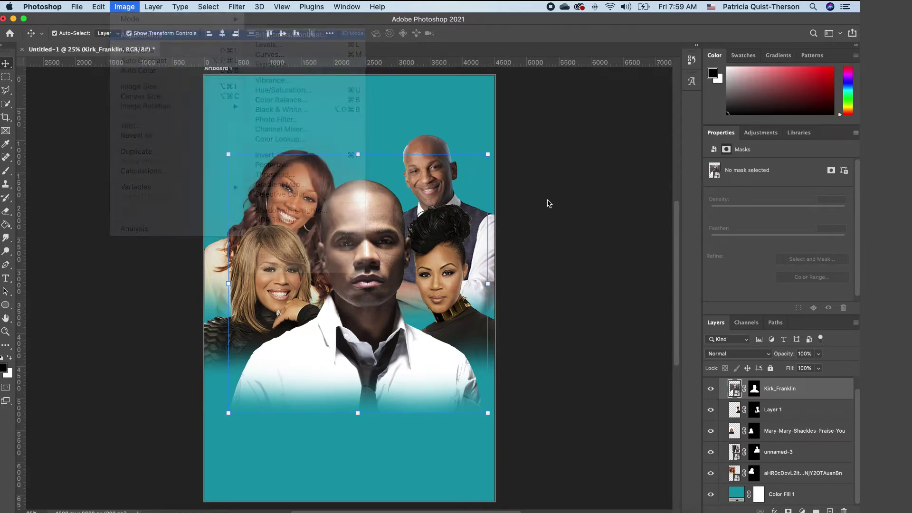
left_click_drag(412, 143, 614, 119)
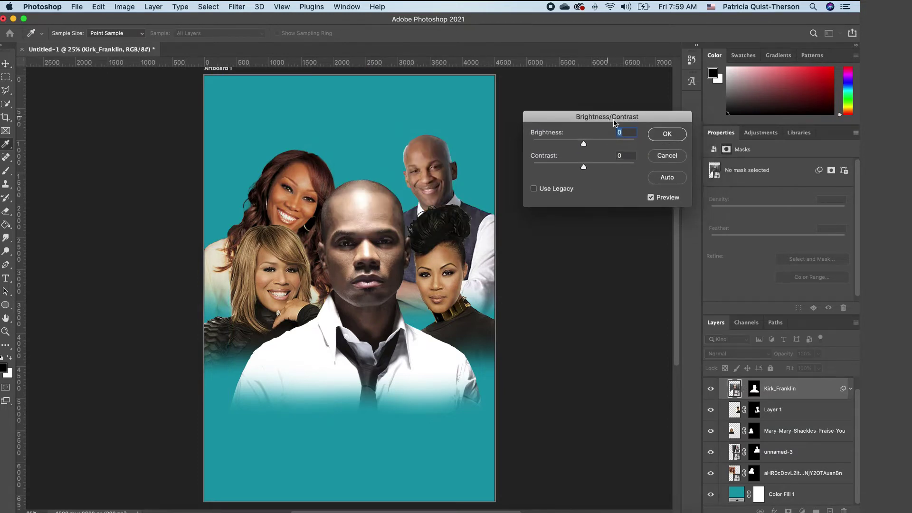
left_click_drag(583, 167, 606, 170)
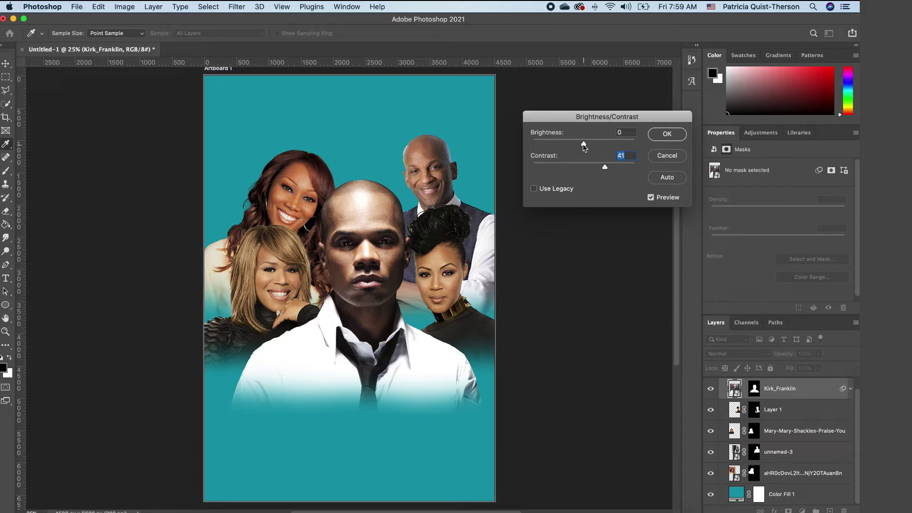
left_click_drag(584, 145, 613, 169)
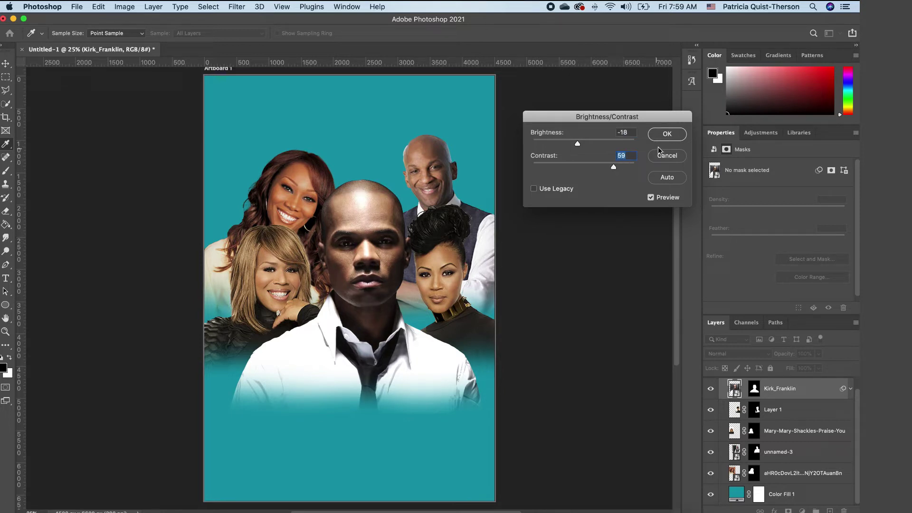
left_click(666, 134)
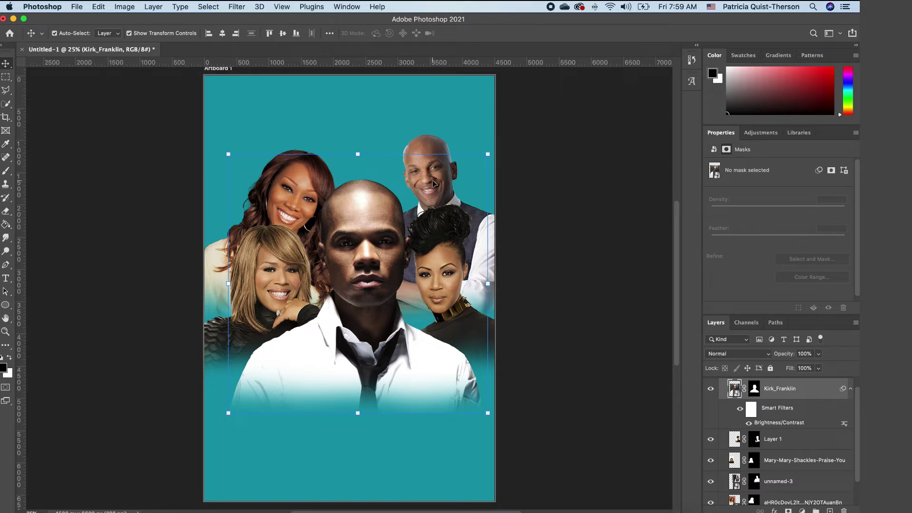
Step: Apply a Brightness/Contrast adjustment with brightness -6 and contrast 51 to the man on the unnamed-3 layer
left_click(432, 183)
left_click(125, 7)
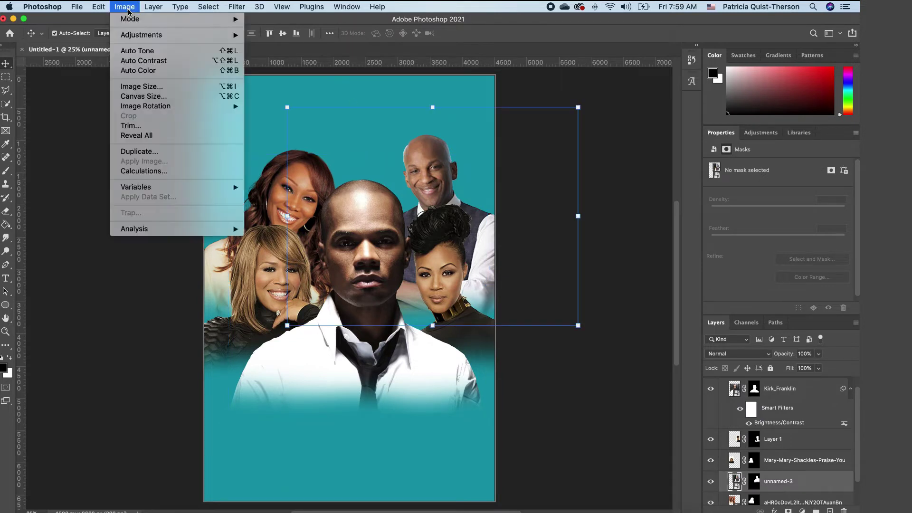
mouse_move(208, 37)
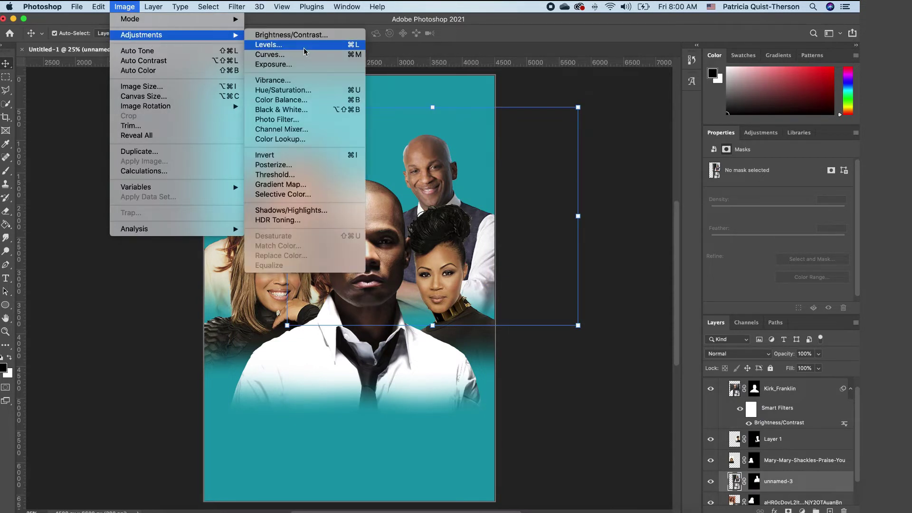
left_click(308, 36)
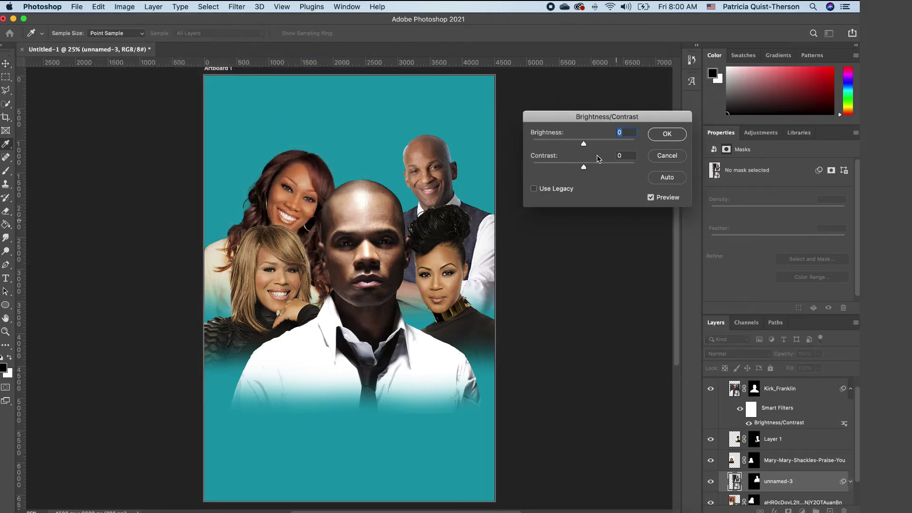
mouse_move(583, 144)
left_mouse_down()
mouse_move(596, 148)
mouse_move(576, 143)
mouse_move(586, 168)
mouse_move(598, 168)
mouse_move(582, 144)
left_mouse_up()
left_click_drag(595, 167, 599, 168)
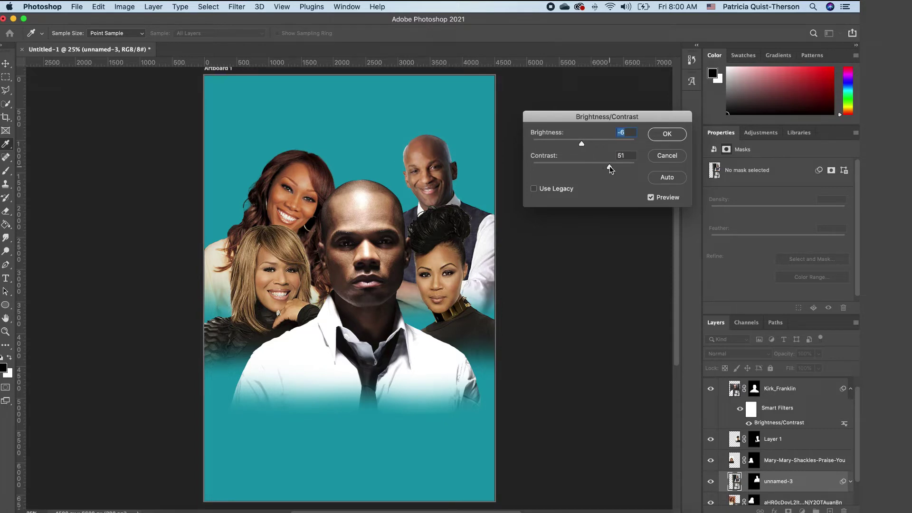
left_click(673, 139)
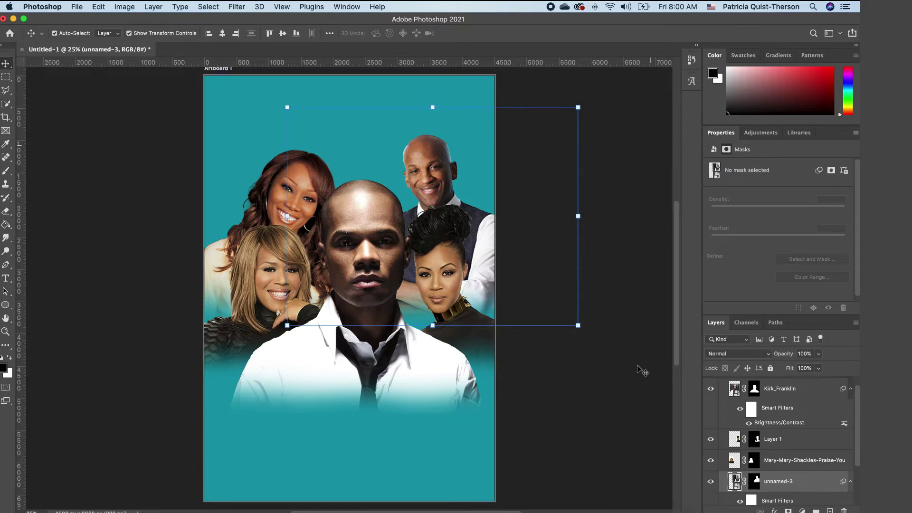
Step: Place the 17-174007_cool-golden-background image from untitled folder 2 directly above Color Fill 1 and enlarge it to about 72%
left_click(617, 447)
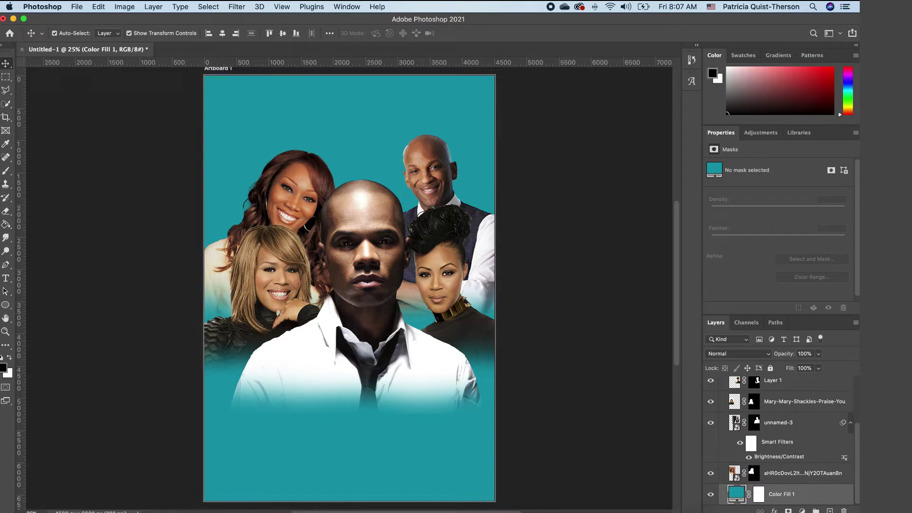
left_click(200, 508)
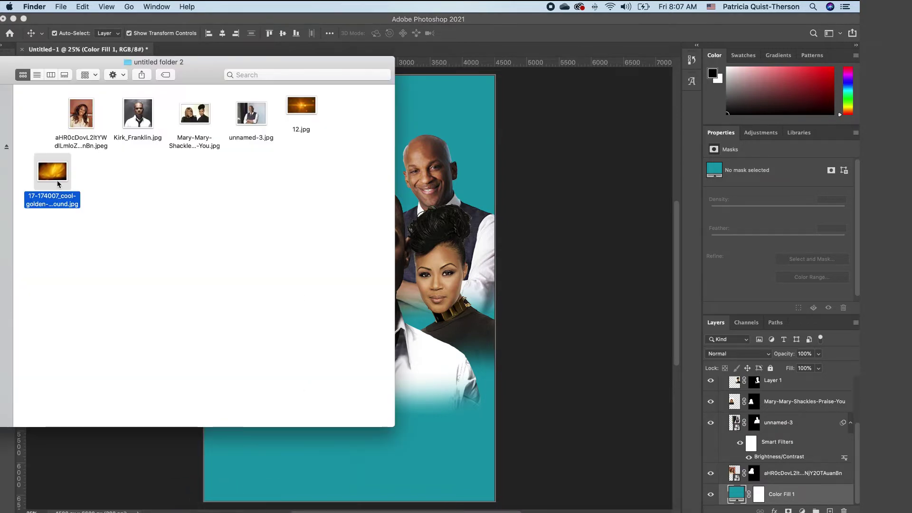
left_click_drag(55, 176, 468, 116)
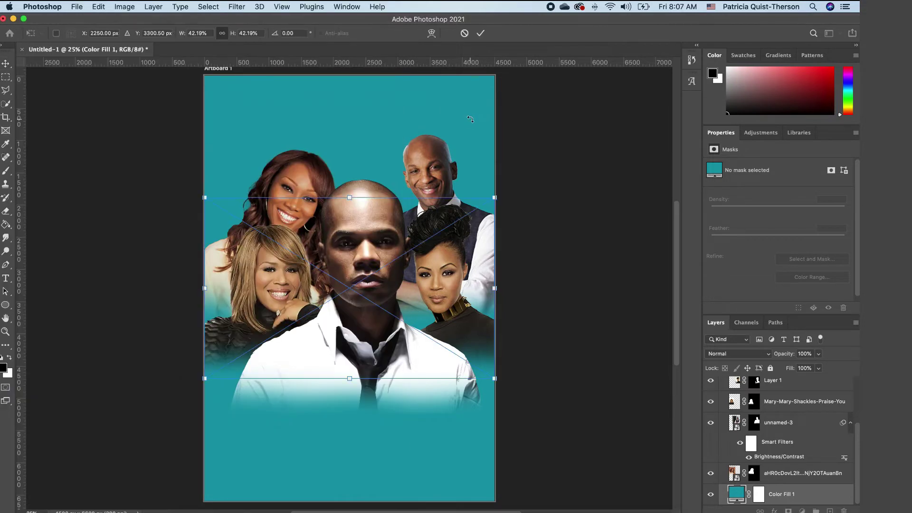
left_click_drag(204, 198, 56, 38)
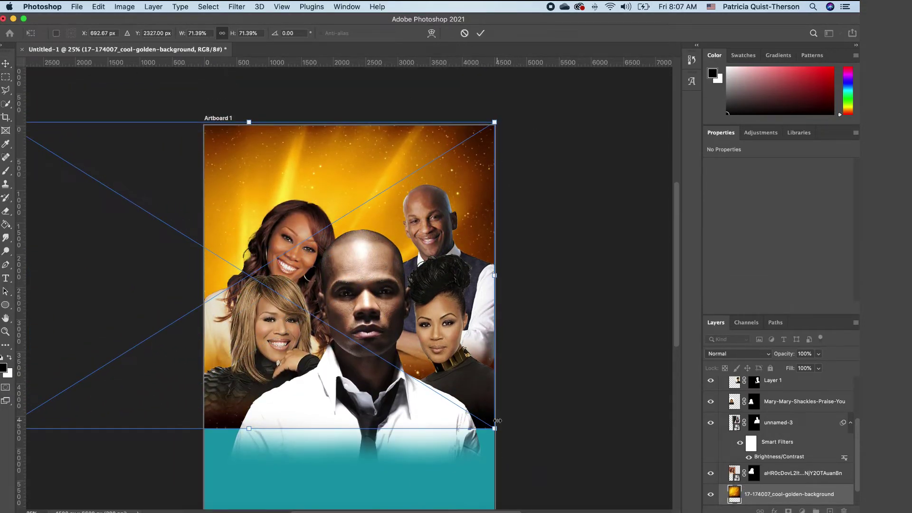
left_click_drag(497, 421, 535, 346)
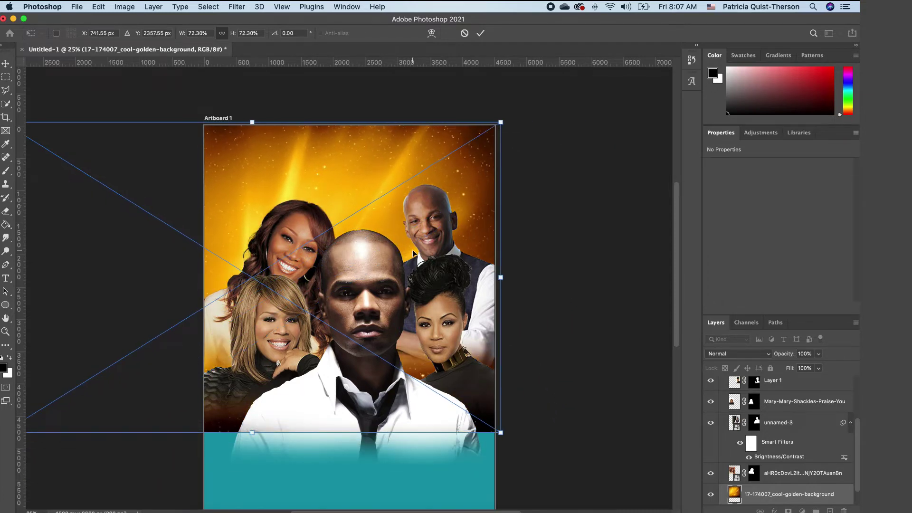
Step: Scale the golden background to about 64% and position it at about X 1627, Y 1793 px over the poster's upper part
scroll(413, 254, "down", 6)
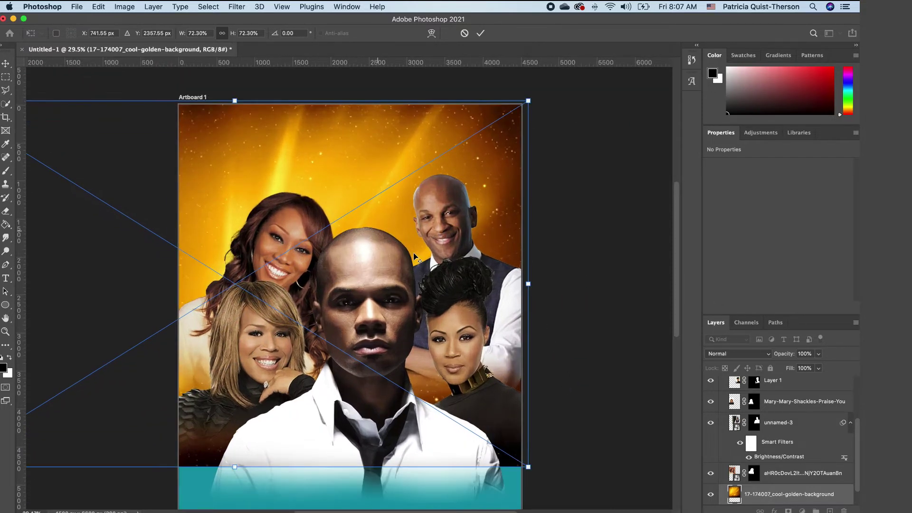
left_click_drag(273, 207, 308, 198)
left_click_drag(393, 235, 404, 219)
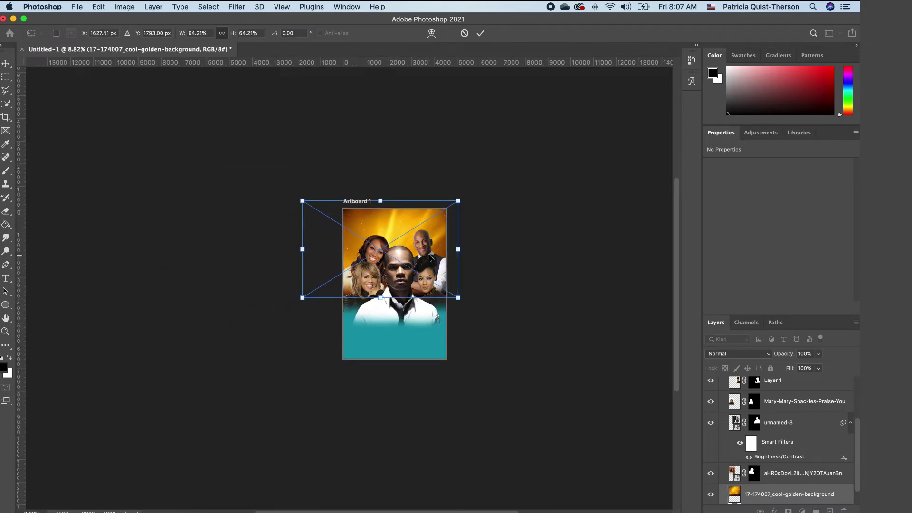
scroll(430, 258, "up", 10)
key("Return")
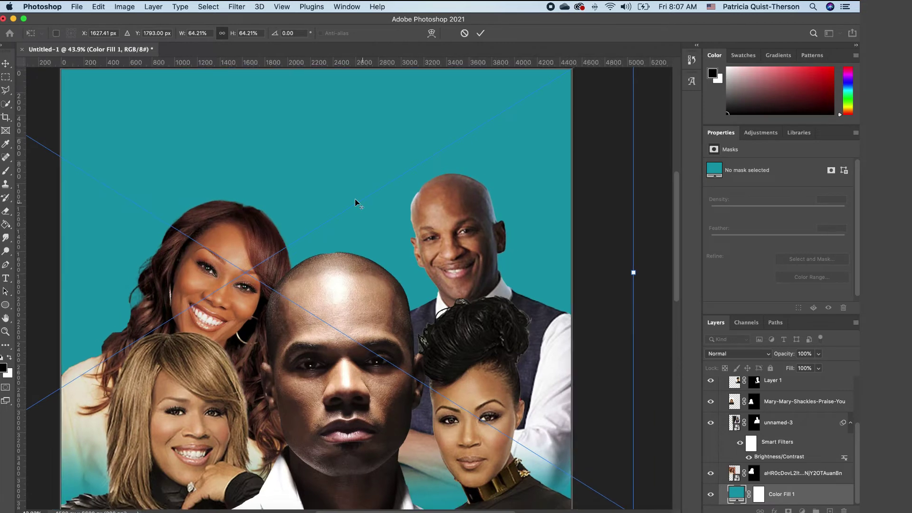
scroll(355, 198, "down", 5)
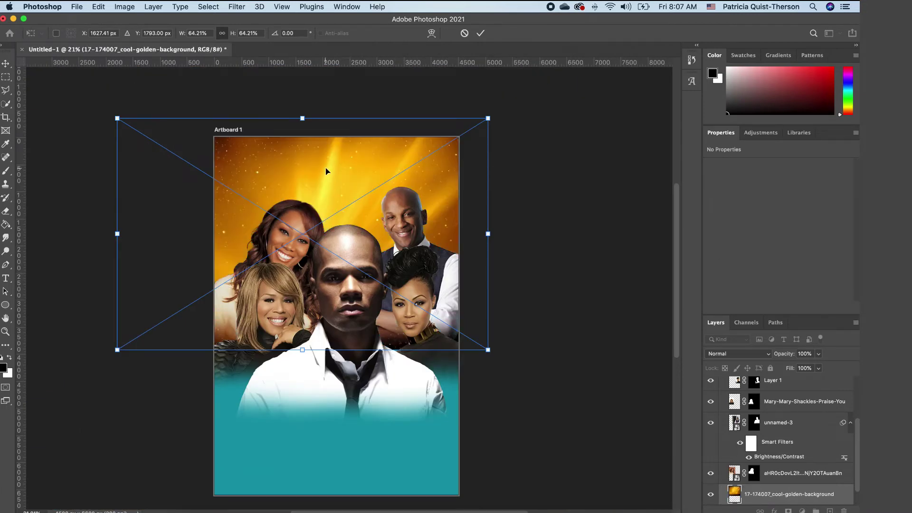
key("Return")
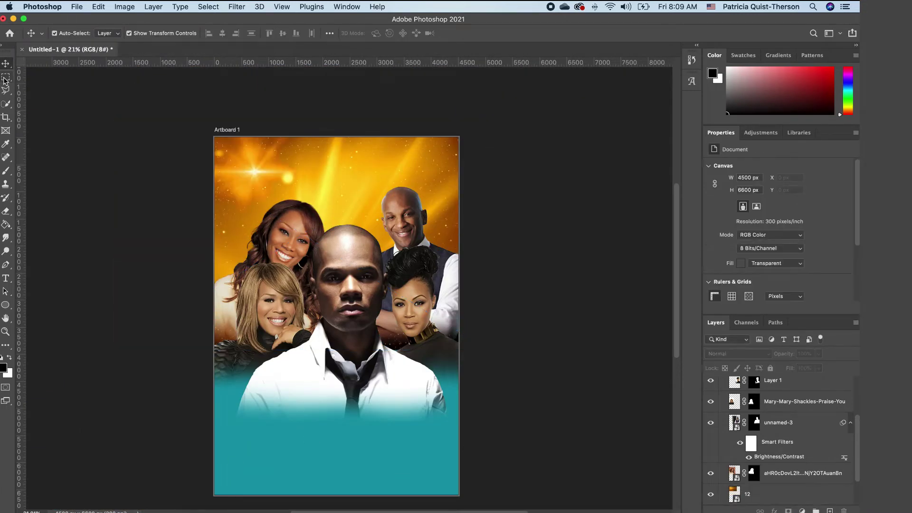
Step: Select a rectangle about 3230 × 4487 px over the poster's upper centre and add a new layer directly above layer 12
left_click(5, 79)
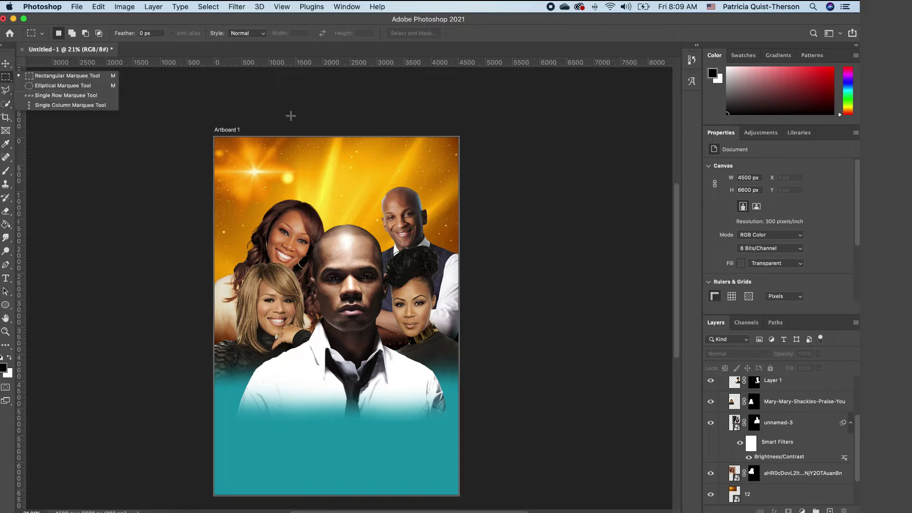
left_click_drag(260, 105, 433, 380)
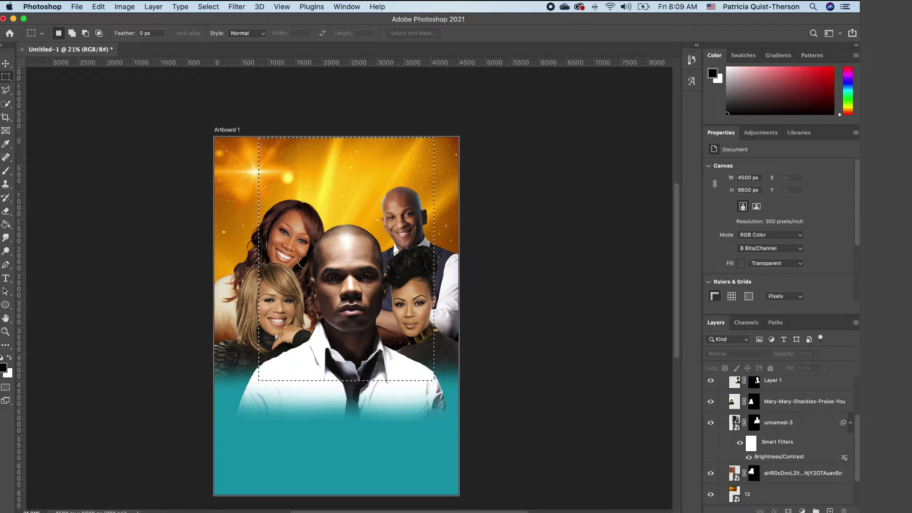
scroll(853, 464, "down", 3)
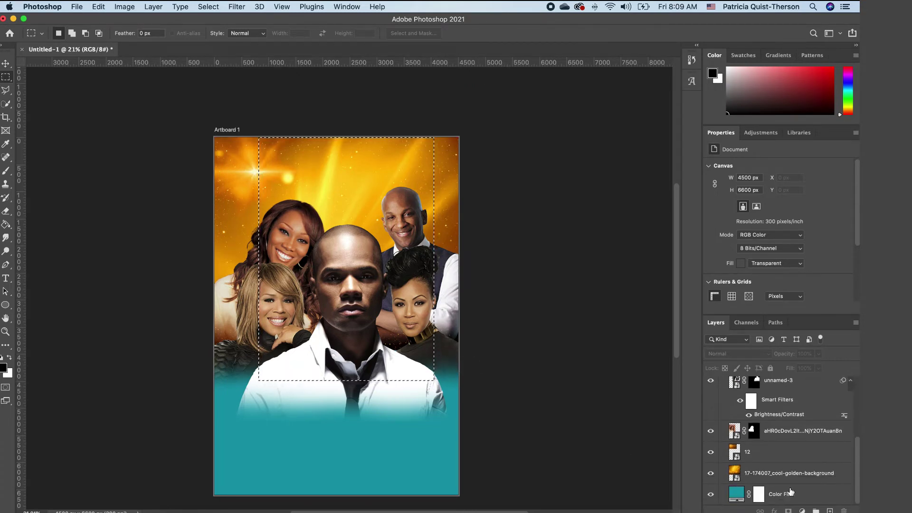
left_click(789, 481)
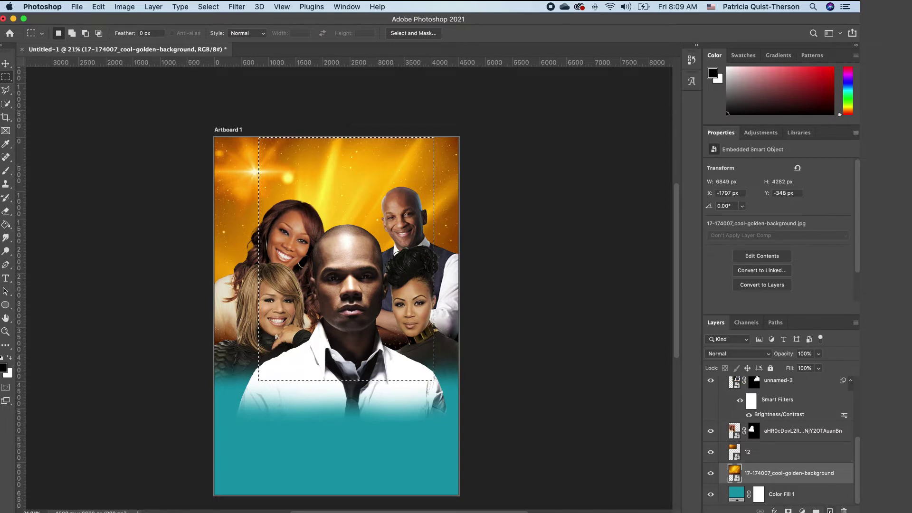
left_click(830, 510)
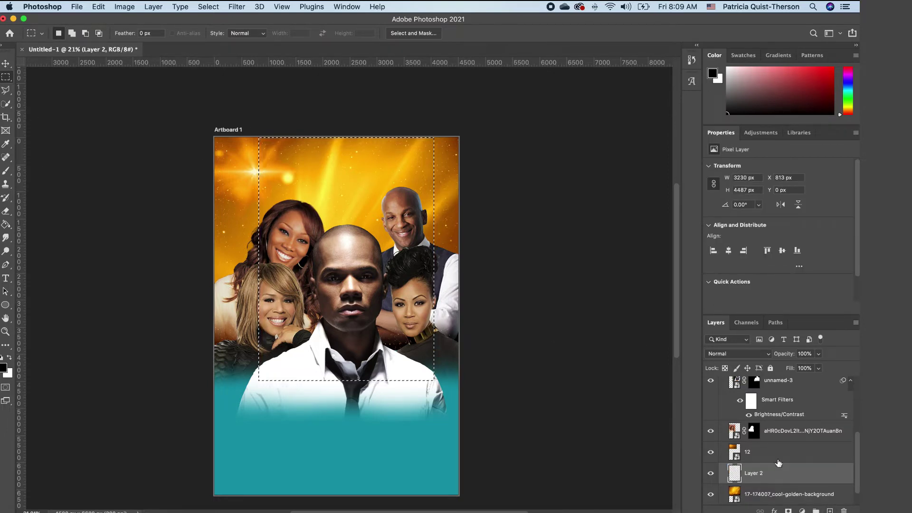
left_click_drag(772, 473, 774, 447)
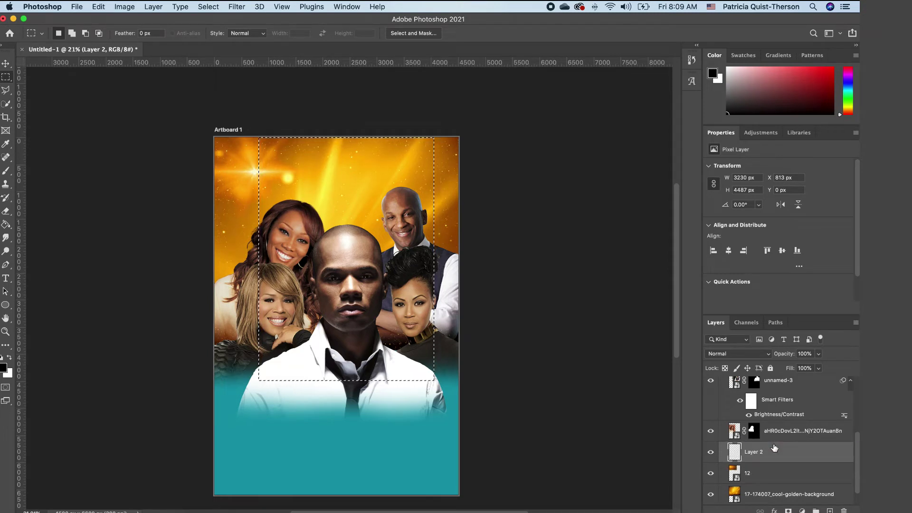
Step: Fill the rectangular selection on Layer 2 with white and move it about 130 px to the left, ending with nothing selected
left_click(9, 357)
left_click(6, 224)
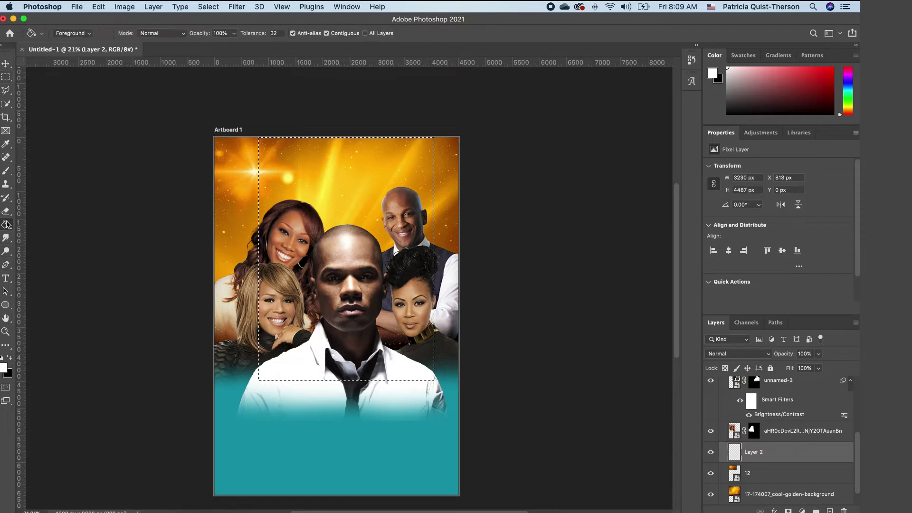
left_click(367, 208)
key("v")
left_click_drag(360, 167, 356, 165)
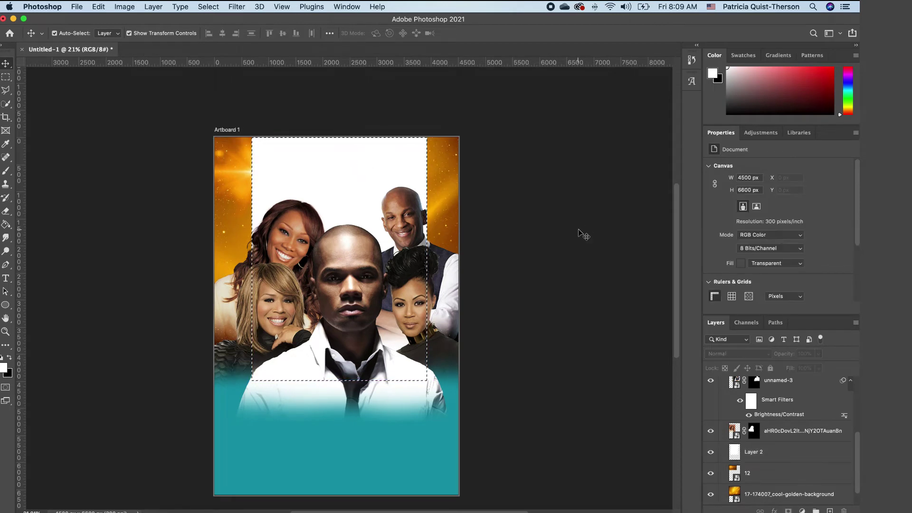
key("super+d")
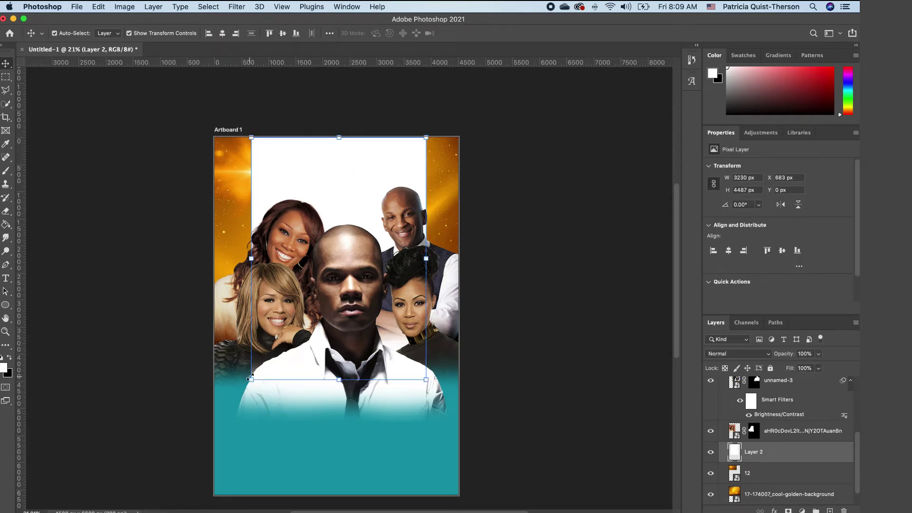
Step: Enlarge the white rectangle on Layer 2 proportionally to about 3465 × 4812 px, keeping its upper edge on the artboard's edge
left_click_drag(250, 379, 242, 392)
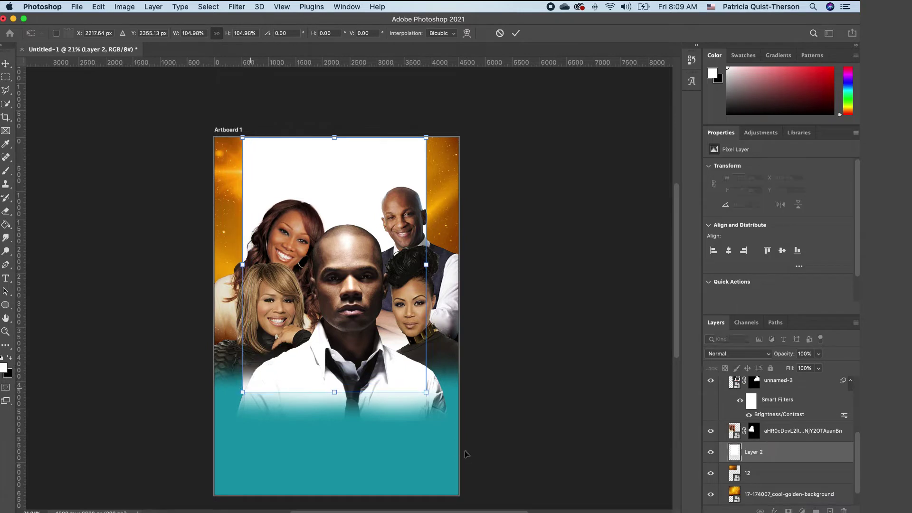
mouse_move(420, 389)
left_mouse_down()
mouse_move(425, 376)
mouse_move(427, 393)
left_mouse_up()
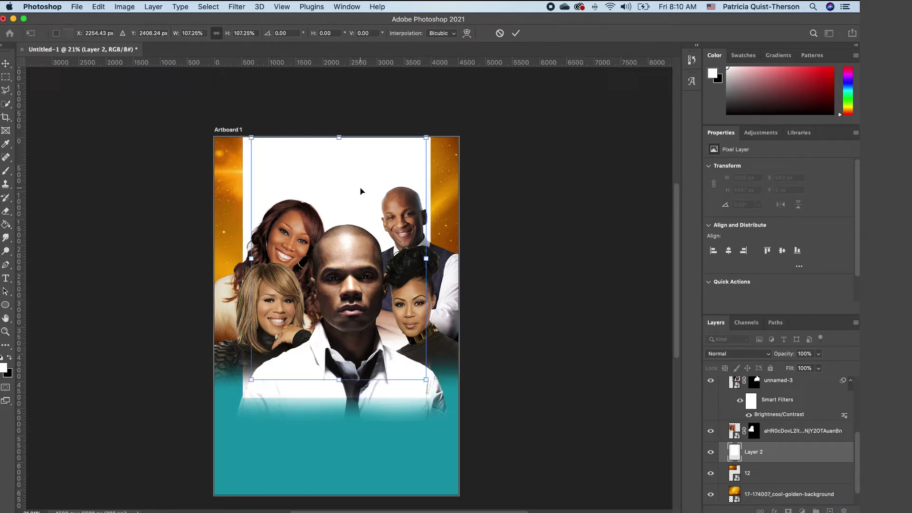
left_click(560, 283)
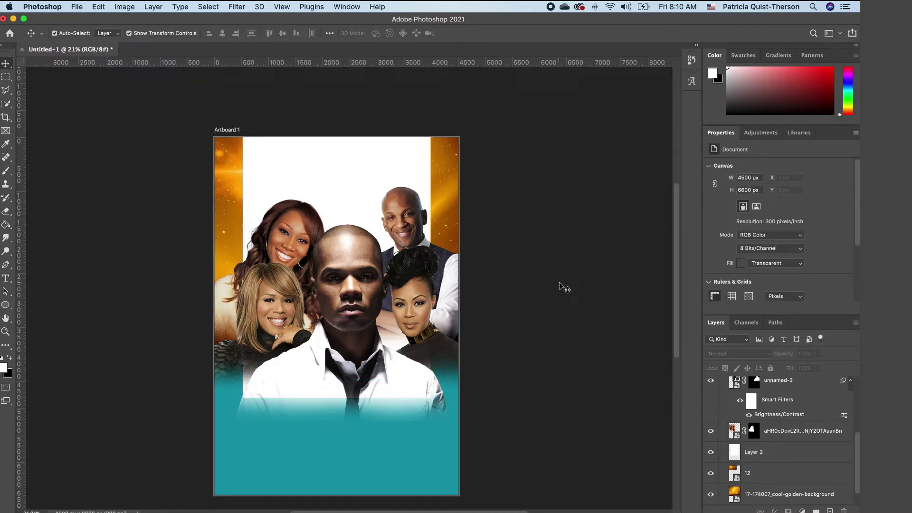
left_click(377, 209)
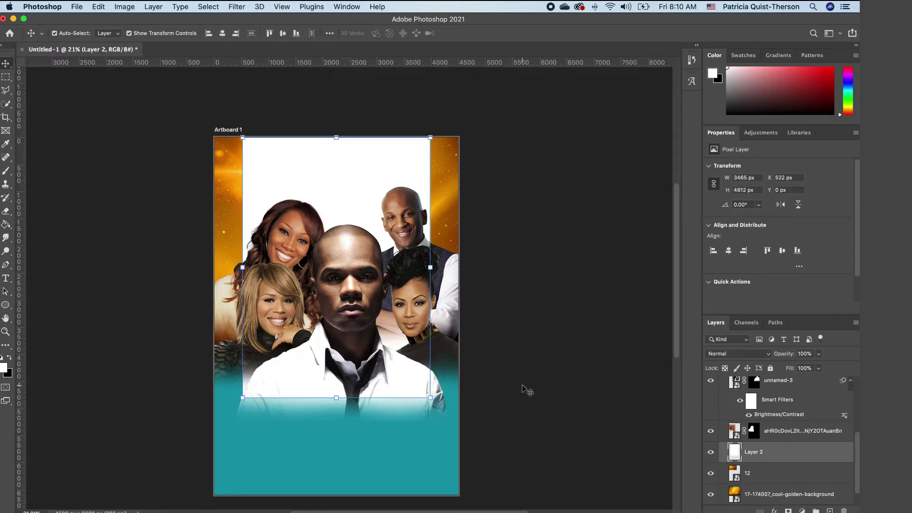
Step: Erase the lower edge of the white rectangle on Layer 2 with a soft 1700 px eraser so it fades out
left_click(5, 212)
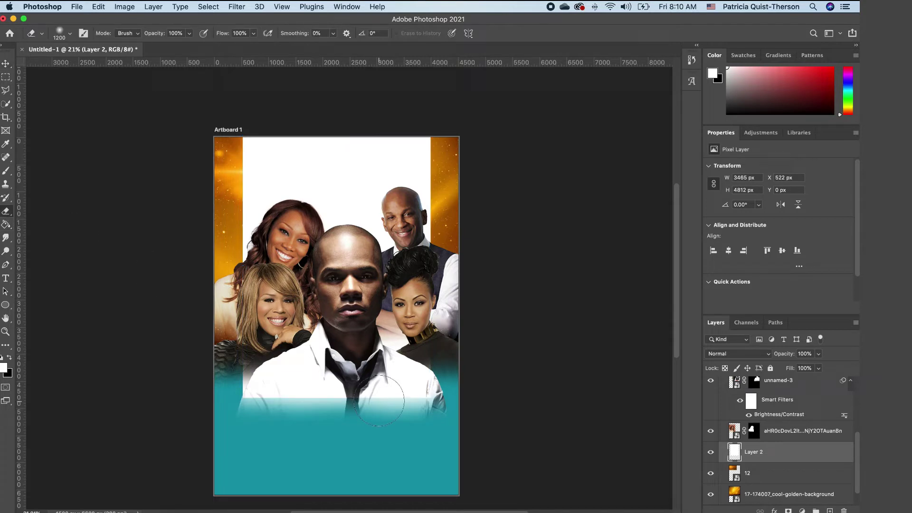
key("bracketright")
key("bracketright")
key("bracketright")
key("bracketright")
key("bracketright")
mouse_move(431, 414)
left_mouse_down()
mouse_move(176, 420)
mouse_move(496, 398)
mouse_move(237, 400)
mouse_move(191, 391)
mouse_move(504, 371)
mouse_move(377, 372)
left_mouse_up()
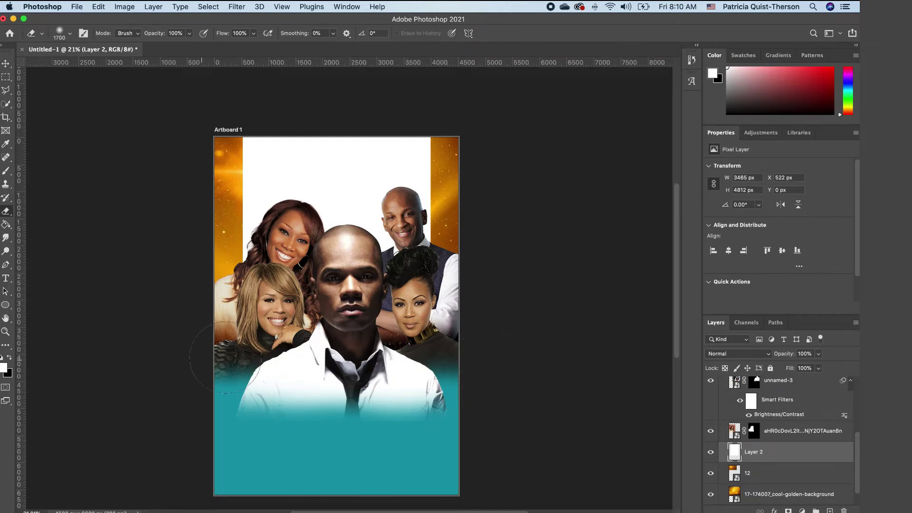
left_click_drag(432, 436, 524, 459)
left_click(6, 63)
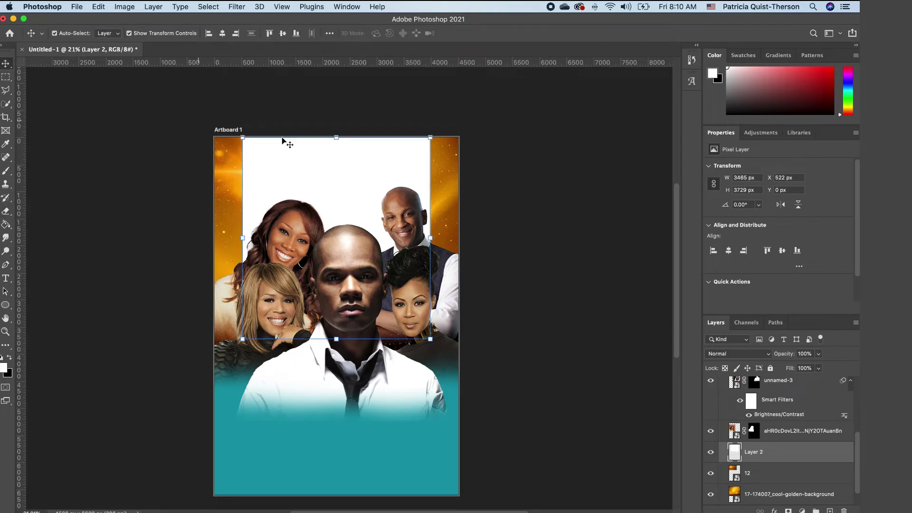
Step: Add a Gradient fill layer directly above layer 12
left_click(785, 475)
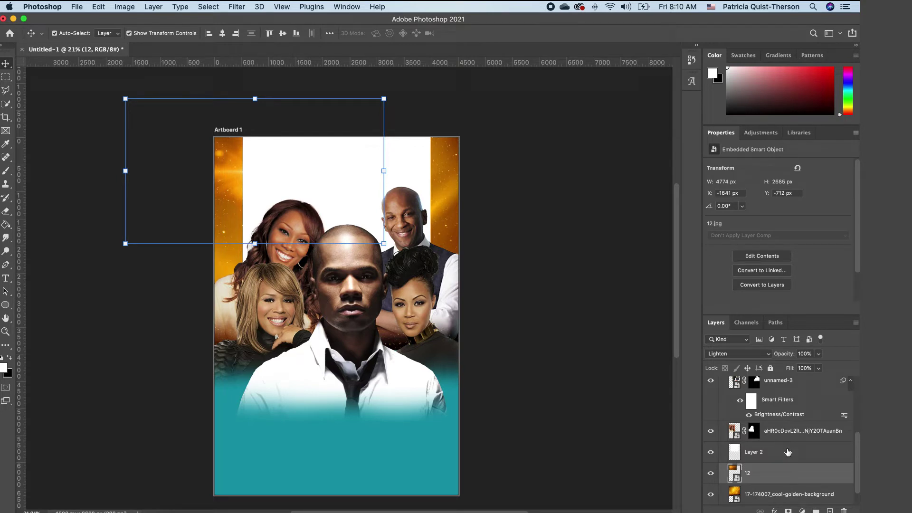
left_click(801, 510)
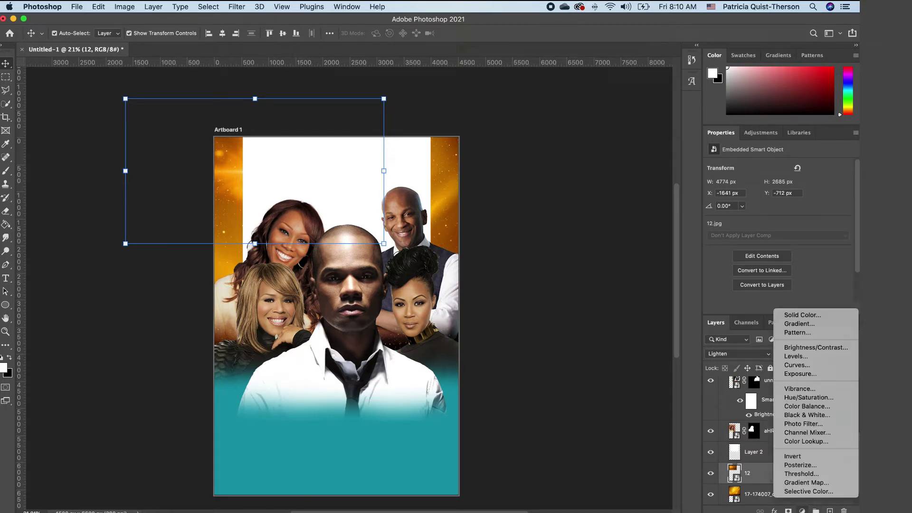
left_click(803, 324)
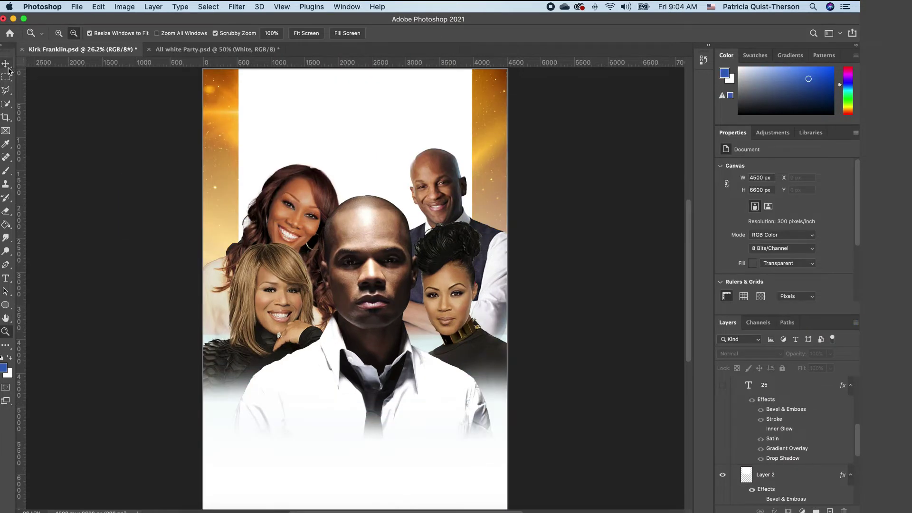
Step: Add the text "25" in blue Akagi Pro Fat at 100 pt over the poster's lower centre
left_click(8, 66)
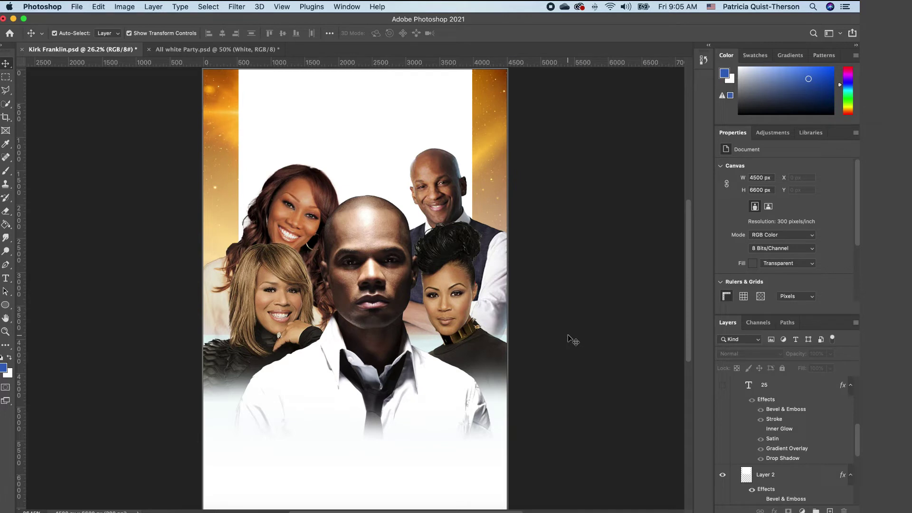
left_click(7, 279)
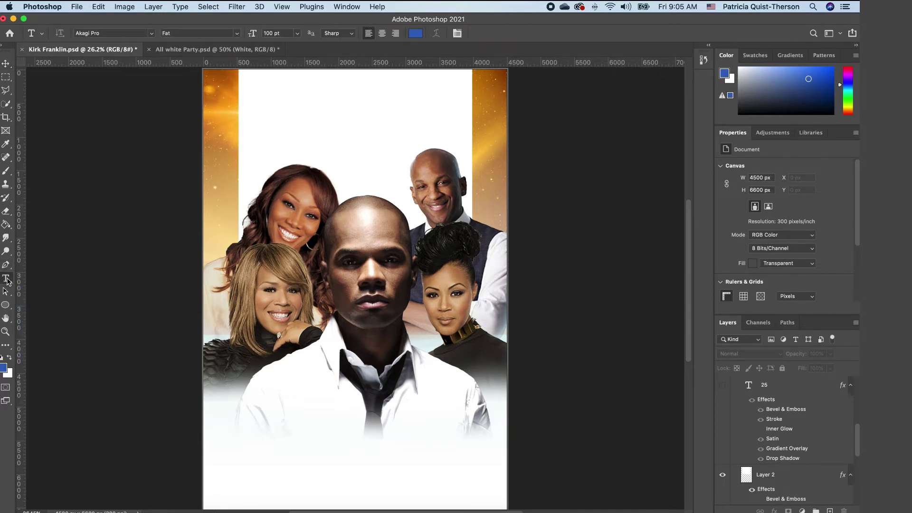
left_click(331, 444)
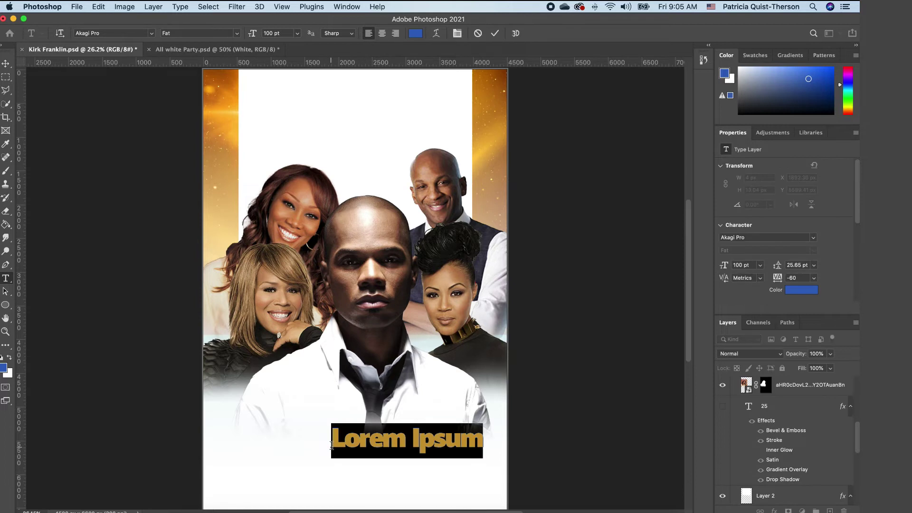
type("25")
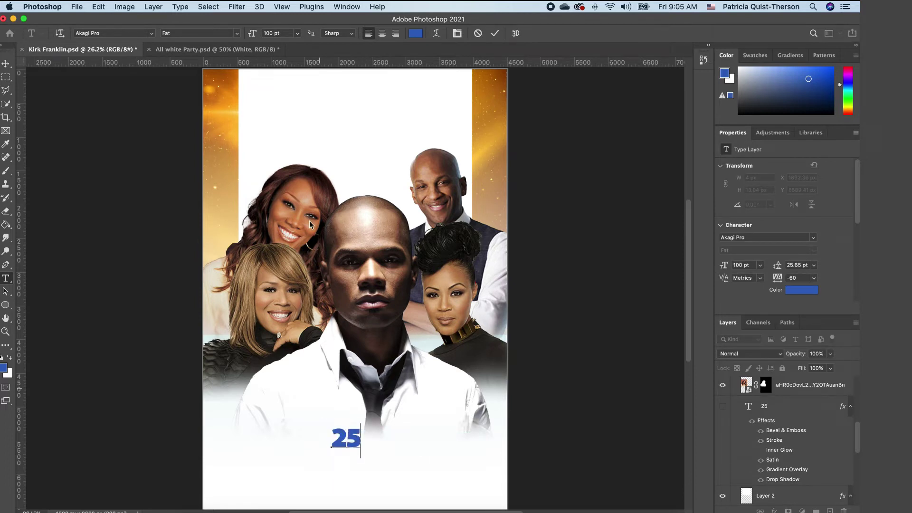
Step: Move the 25 text to the poster's upper centre and enlarge it to about 669 pt, at about X 746 px
left_click(6, 64)
left_click_drag(349, 440, 507, 91)
left_click_drag(390, 118, 358, 209)
left_click_drag(387, 103, 505, 86)
mouse_move(417, 144)
left_mouse_down()
mouse_move(423, 166)
mouse_move(428, 157)
left_mouse_up()
key("Return")
Step: Reorder the 25 text layer so it sits below all the artist photo layers and above Layer 2
left_click_drag(800, 390, 779, 399)
scroll(794, 451, "up", 5)
scroll(793, 451, "down", 2)
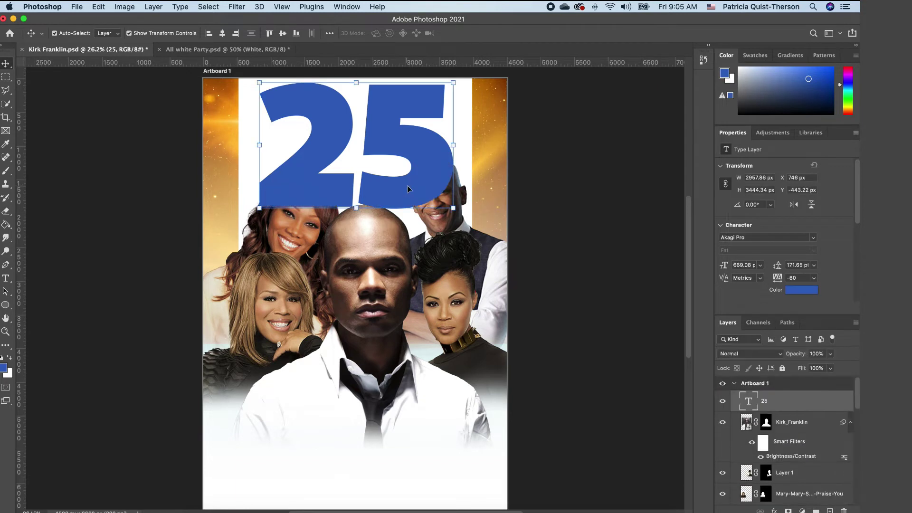
scroll(804, 489, "down", 5)
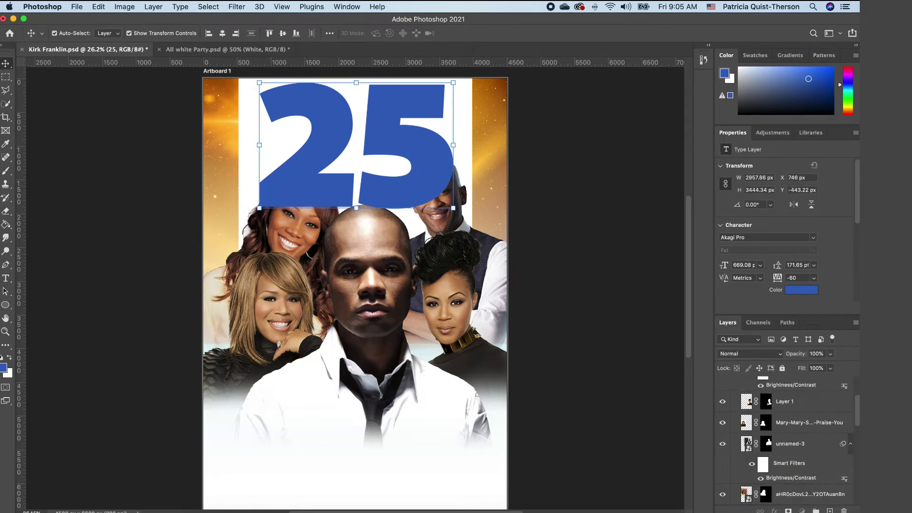
left_click_drag(802, 510, 814, 458)
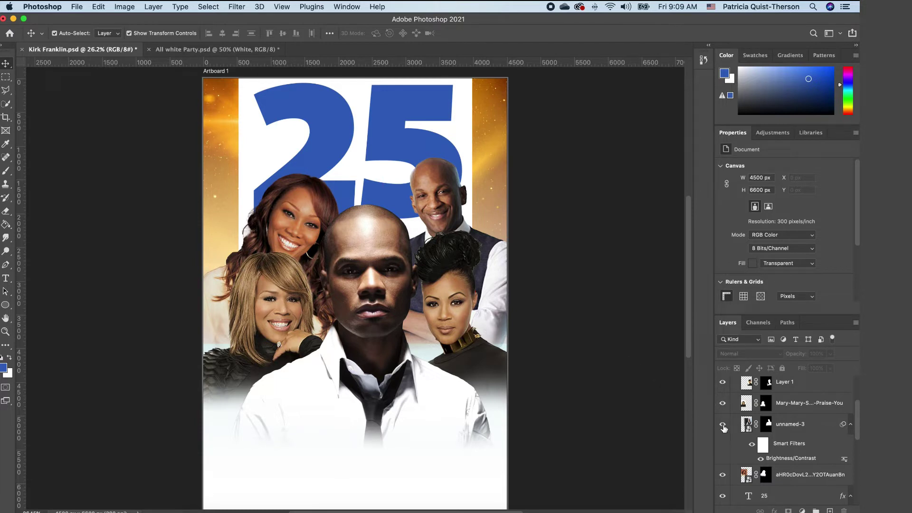
Step: Enable Gradient Overlay, Bevel & Emboss with Contour, Stroke, Satin, Inner Glow and Drop Shadow on the 25 text layer
double_click(831, 497)
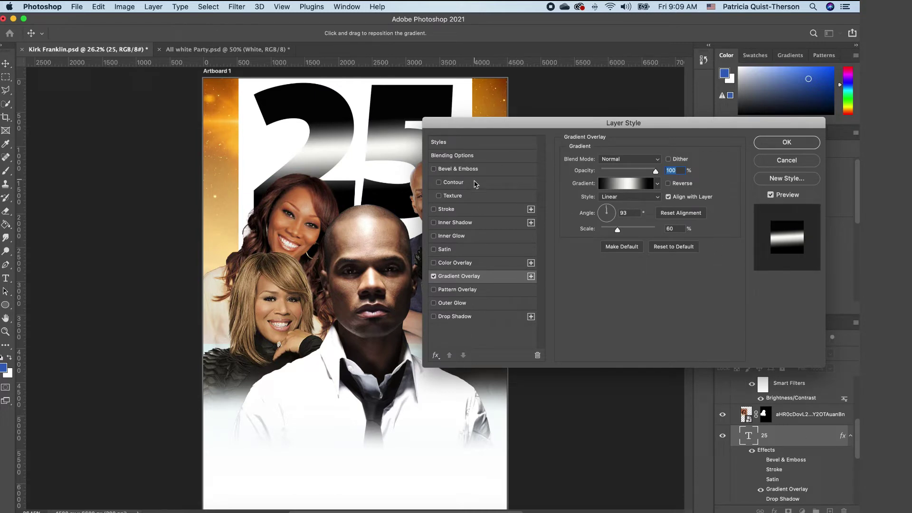
left_click(433, 170)
left_click(438, 183)
left_click(433, 210)
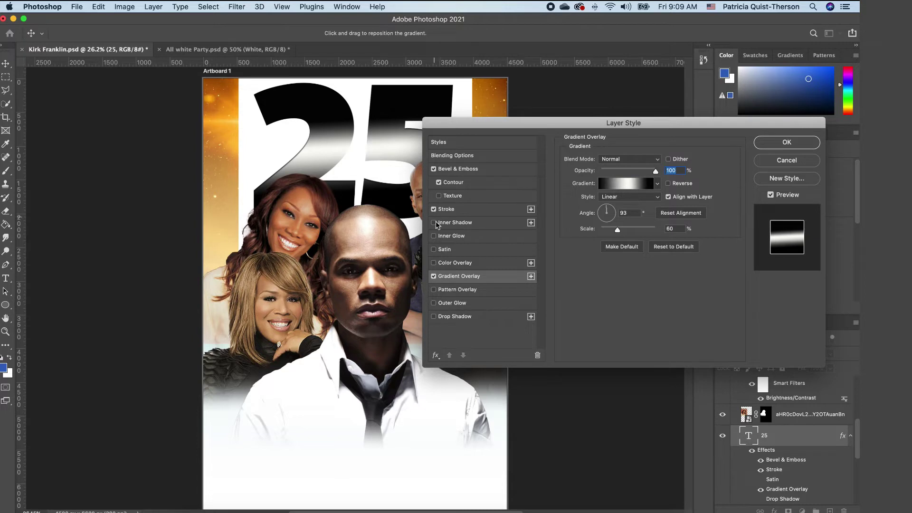
left_click(433, 249)
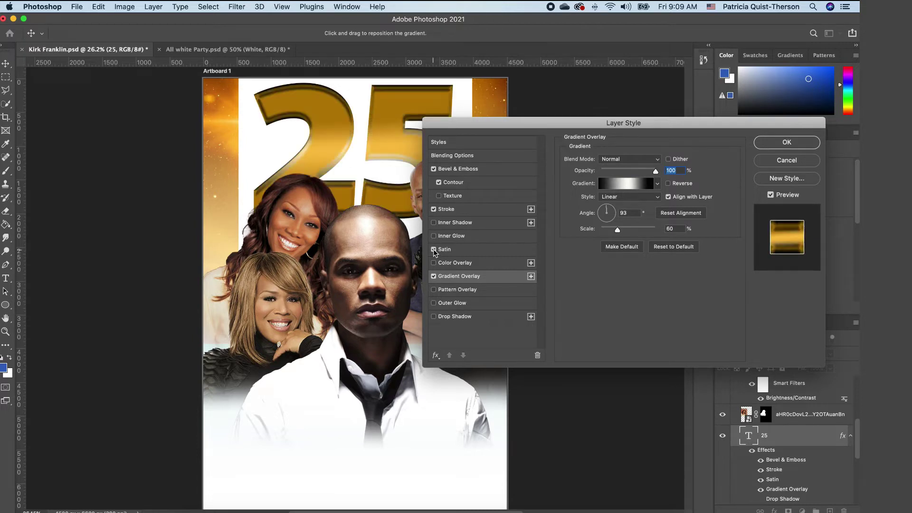
left_click(433, 317)
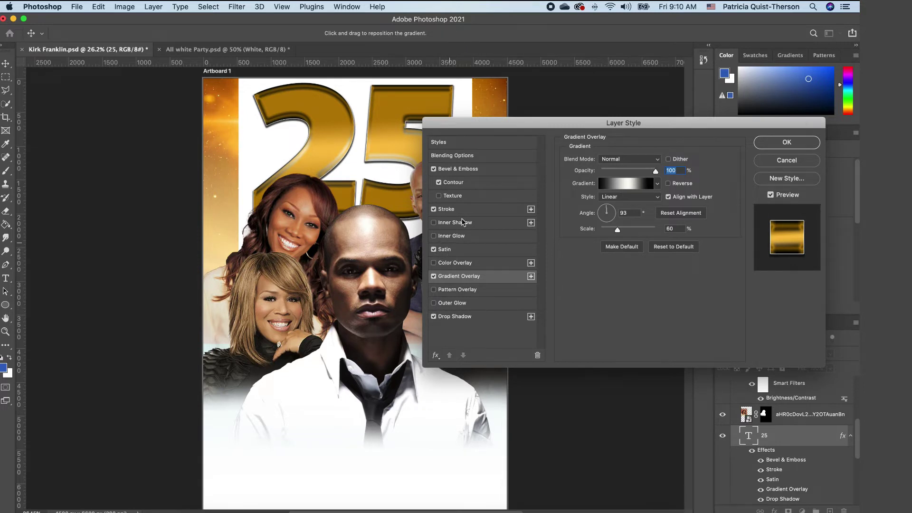
left_click(484, 151)
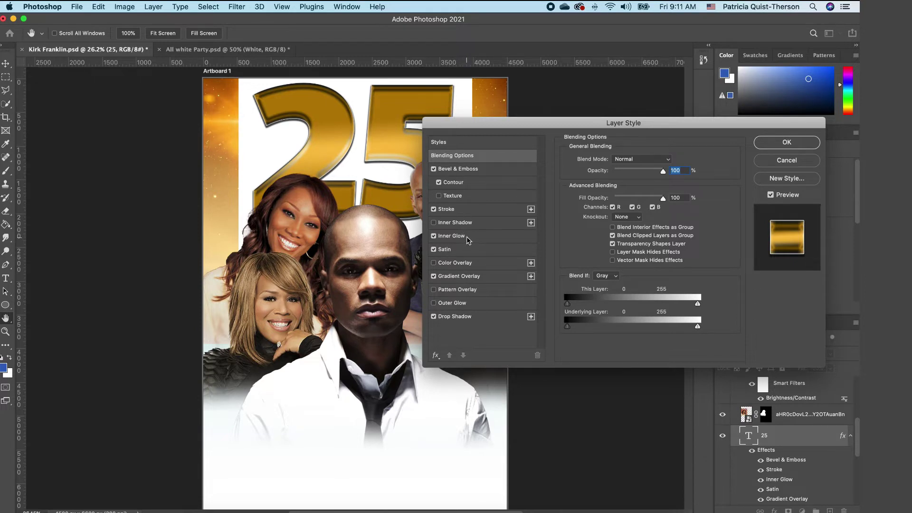
Step: Set the 25 text's Satin effect to a size of 35 px and a distance of 43 px
left_click(459, 251)
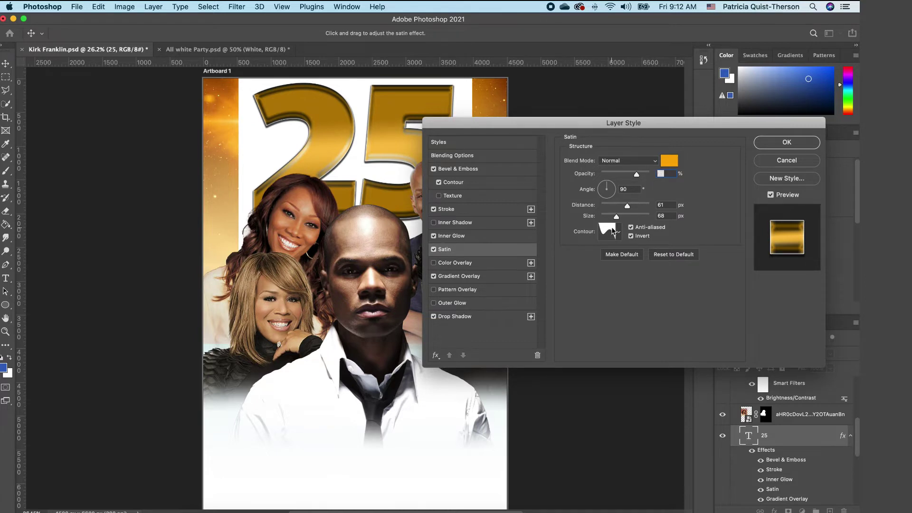
mouse_move(615, 216)
left_mouse_down()
mouse_move(626, 206)
mouse_move(611, 217)
left_mouse_up()
left_click(625, 206)
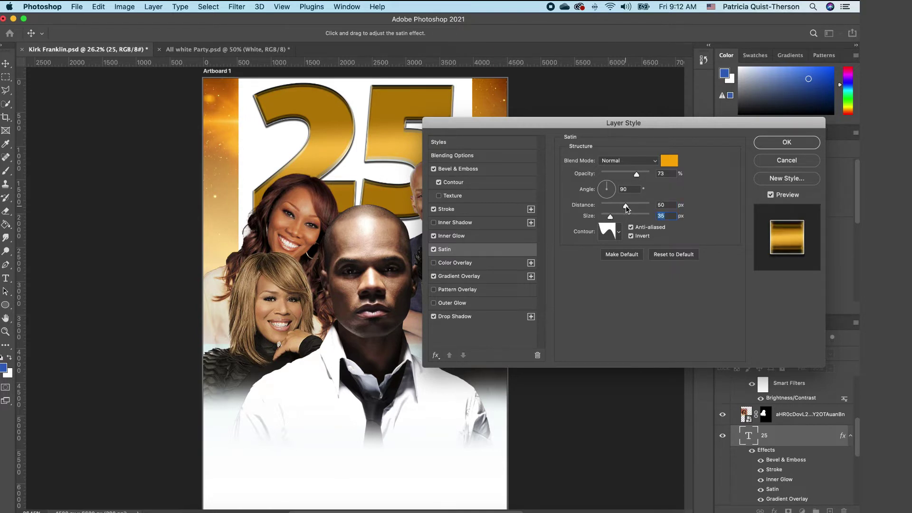
left_click_drag(624, 206, 622, 207)
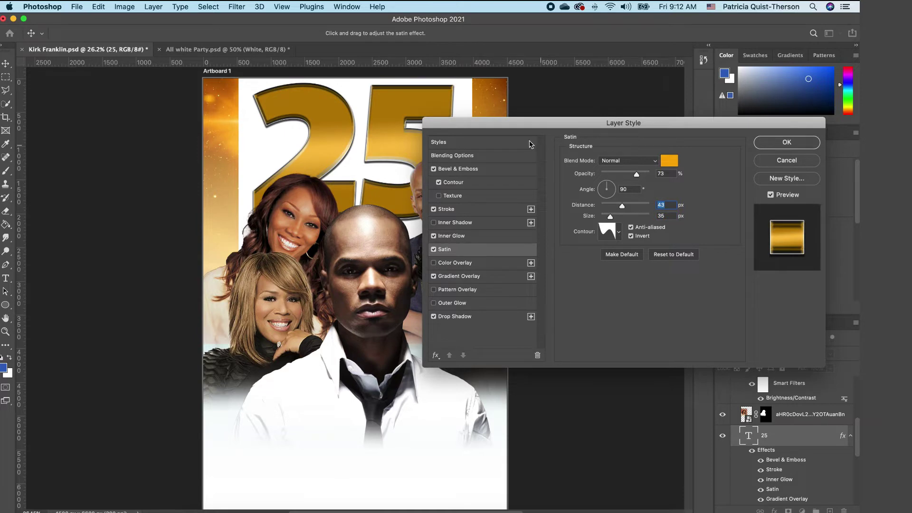
Step: Check the 25 text's Inner Glow settings and set its Stroke position to Inside
left_click_drag(531, 124, 545, 88)
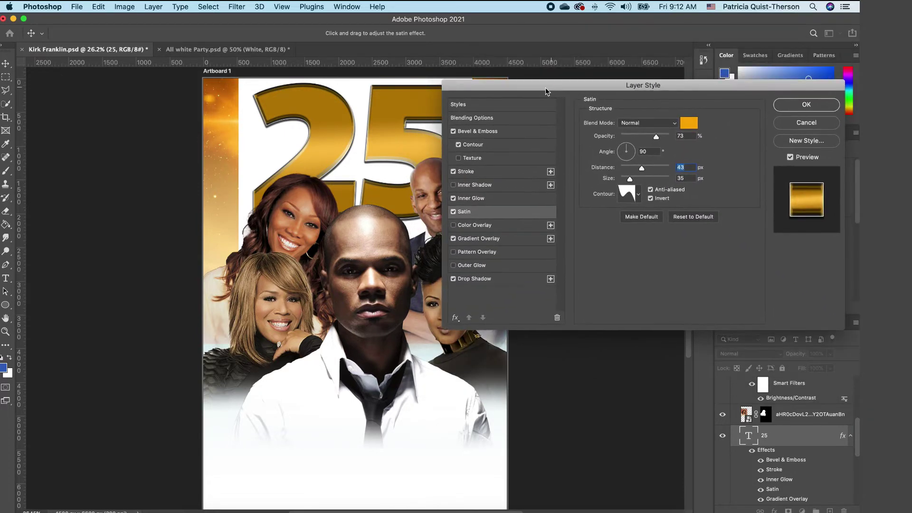
left_click(484, 199)
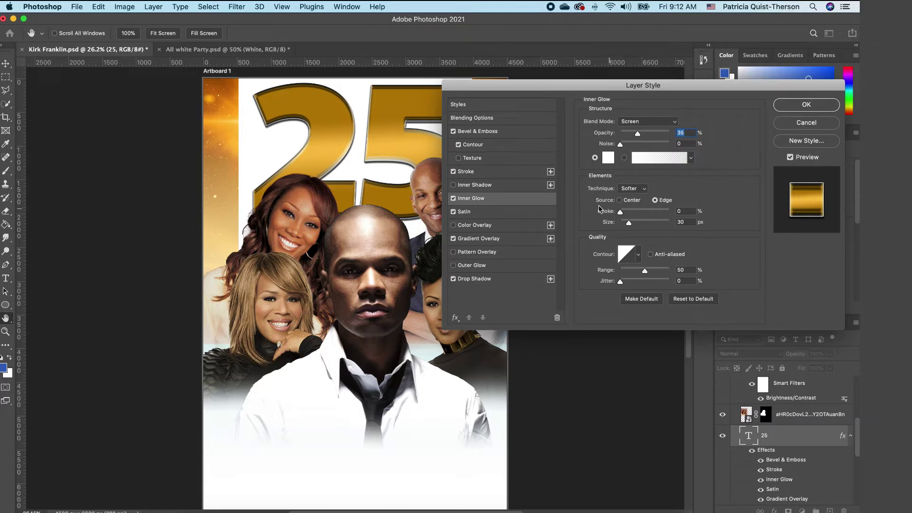
left_click(507, 173)
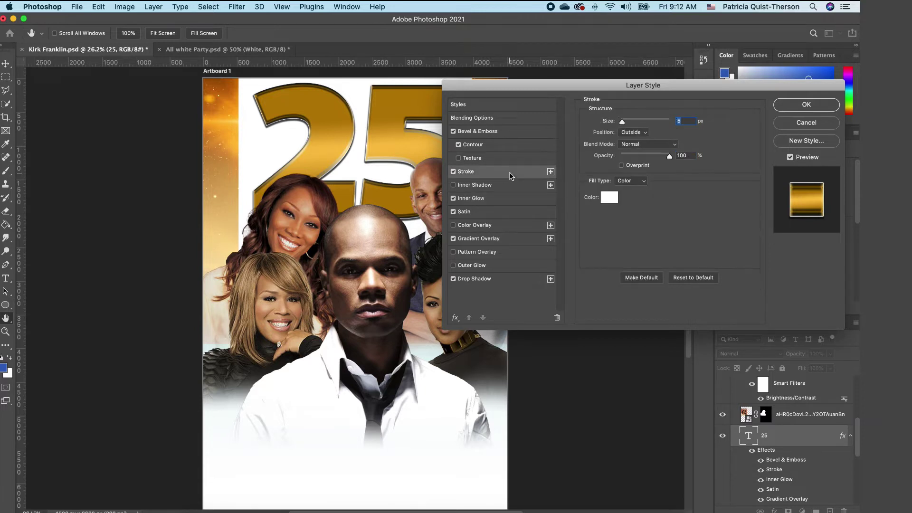
left_click(647, 133)
left_click(634, 140)
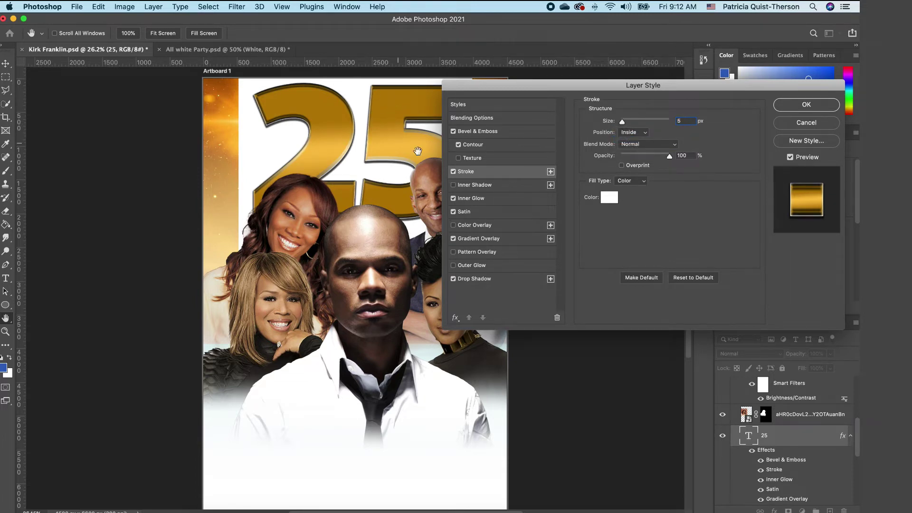
Step: Set the 25 text's Bevel & Emboss depth to 53% and size to 21 px, check its Drop Shadow, and apply the layer style
left_click(477, 132)
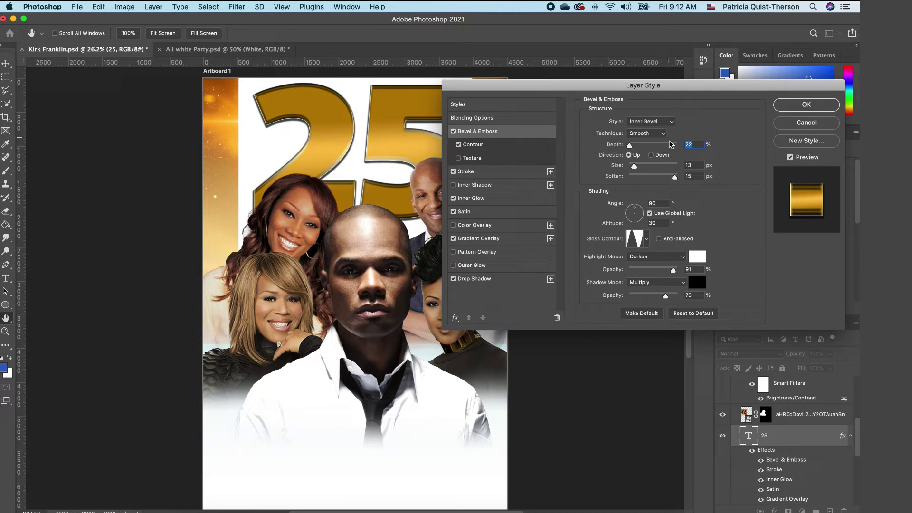
left_click_drag(629, 148, 631, 148)
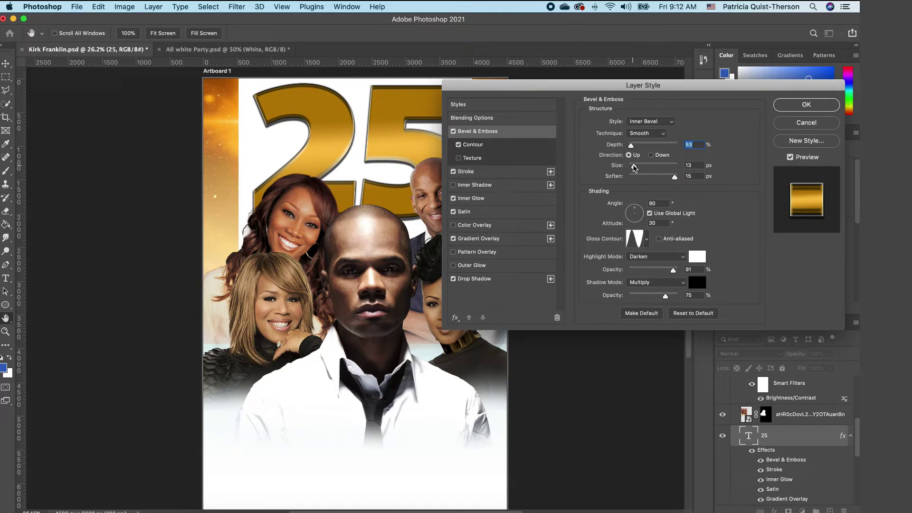
left_click_drag(633, 166, 636, 168)
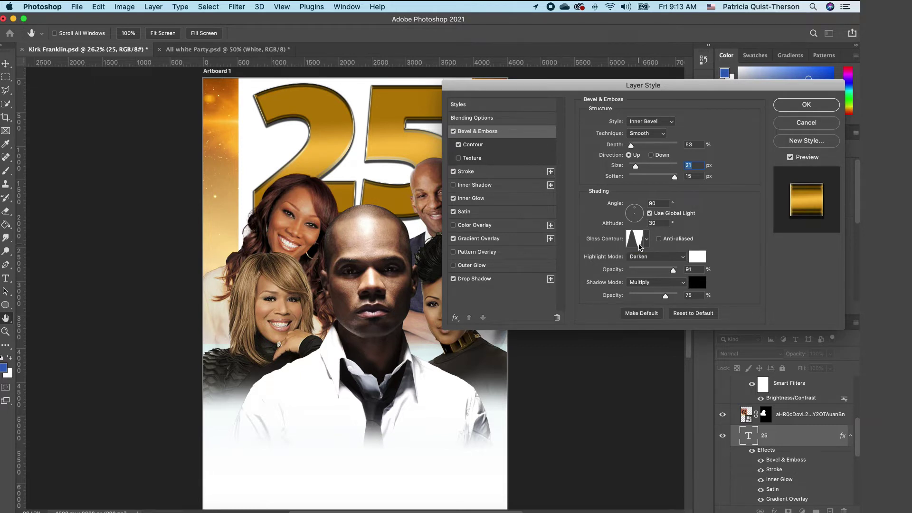
left_click(499, 279)
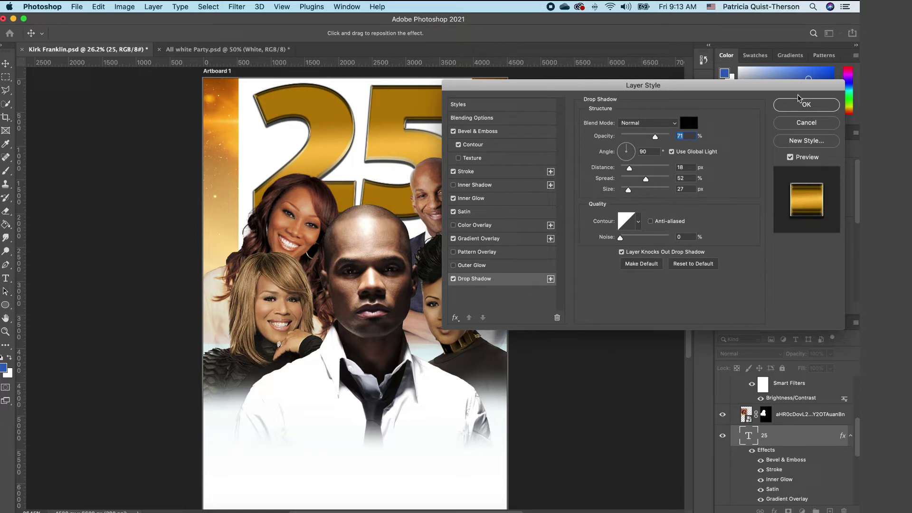
left_click(806, 105)
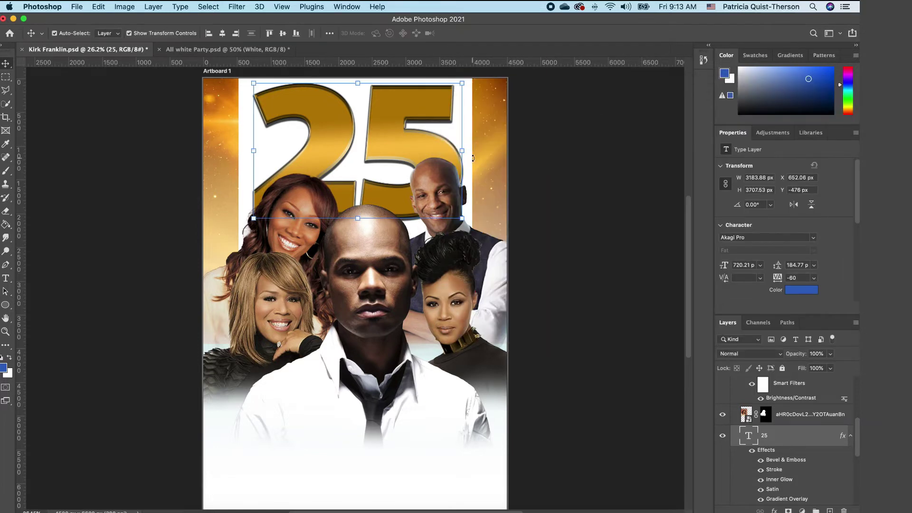
left_click(594, 209)
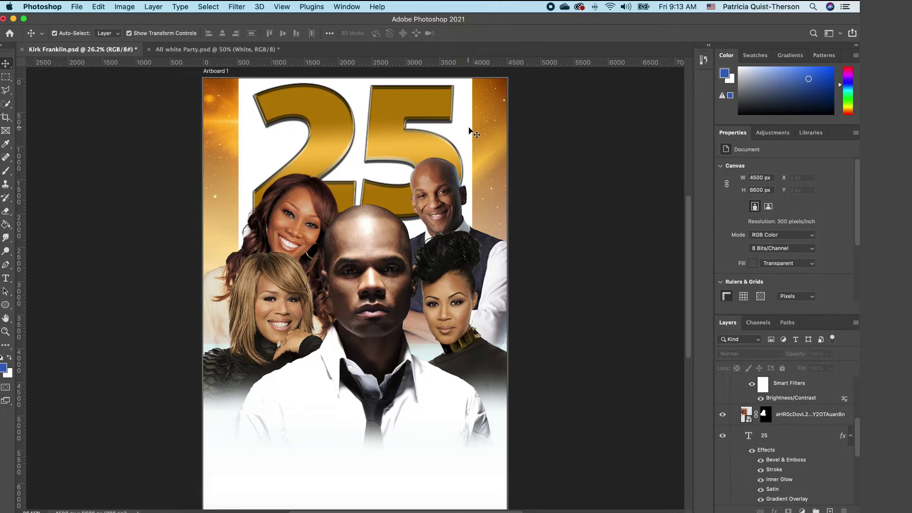
Step: Enable Bevel & Emboss with Contour in the layer style of the white rectangle behind the 25
left_click(471, 124)
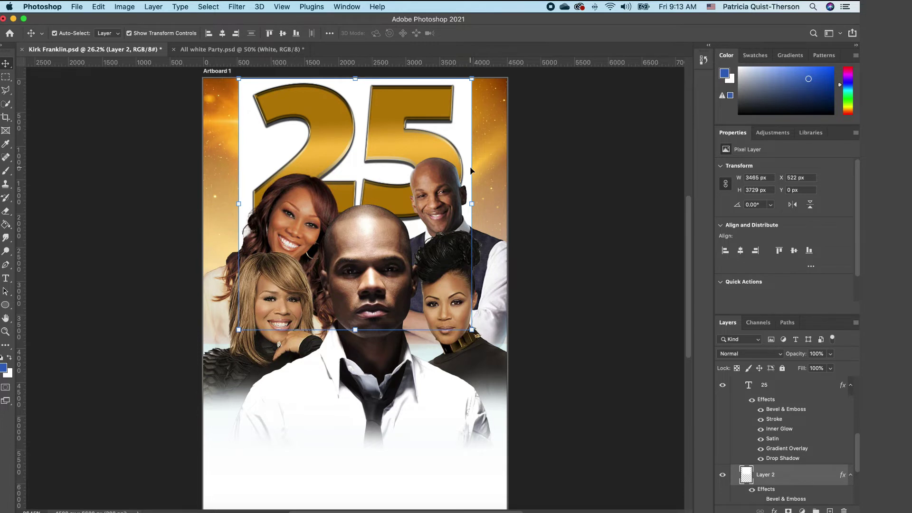
double_click(837, 475)
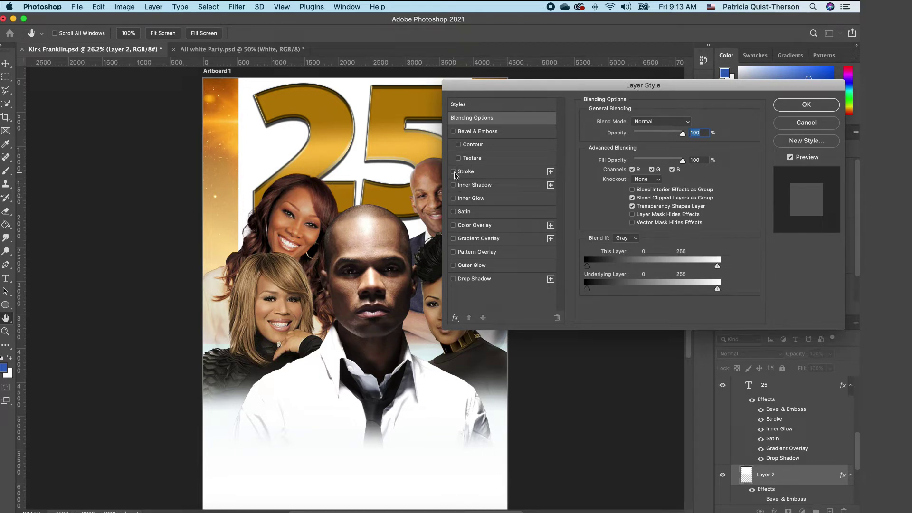
left_click(453, 131)
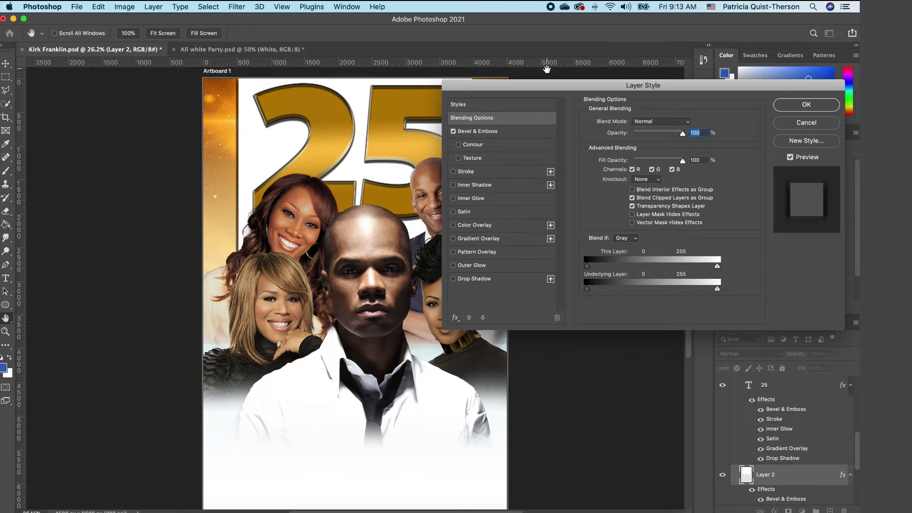
left_click_drag(542, 88, 615, 107)
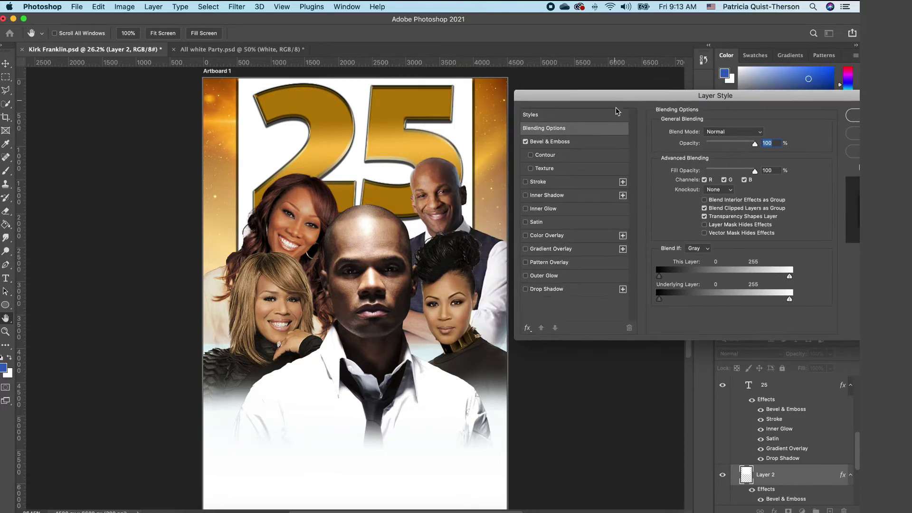
left_click(530, 155)
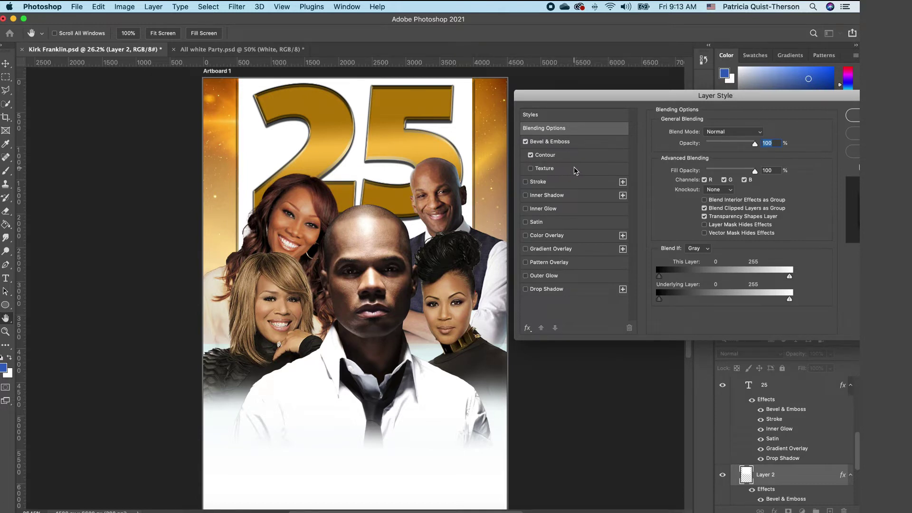
Step: Set the white rectangle's Bevel & Emboss depth to 209%, keep Drop Shadow off, and apply the layer style
left_click(613, 146)
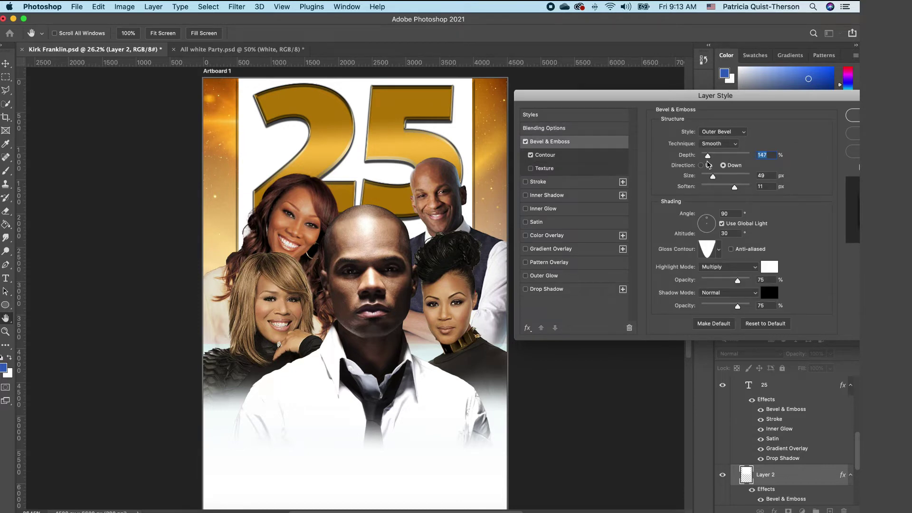
left_click_drag(708, 157, 713, 160)
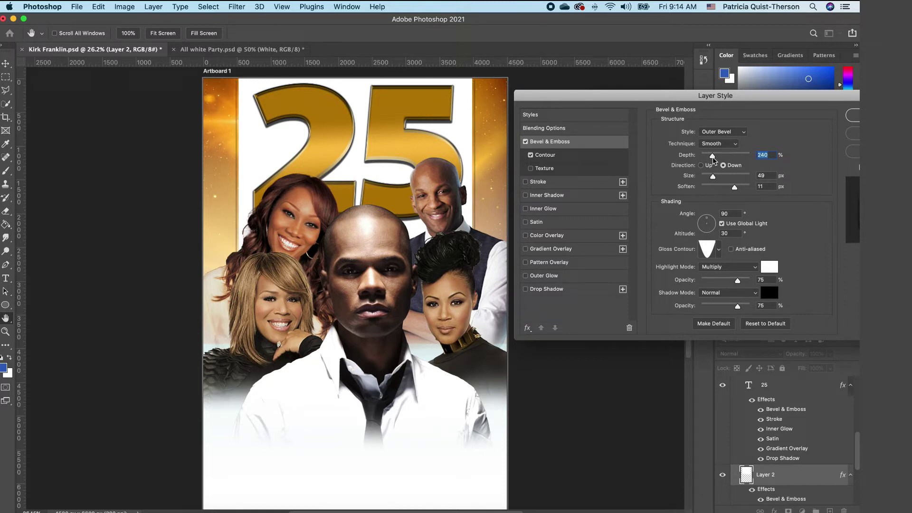
left_click_drag(712, 159, 711, 159)
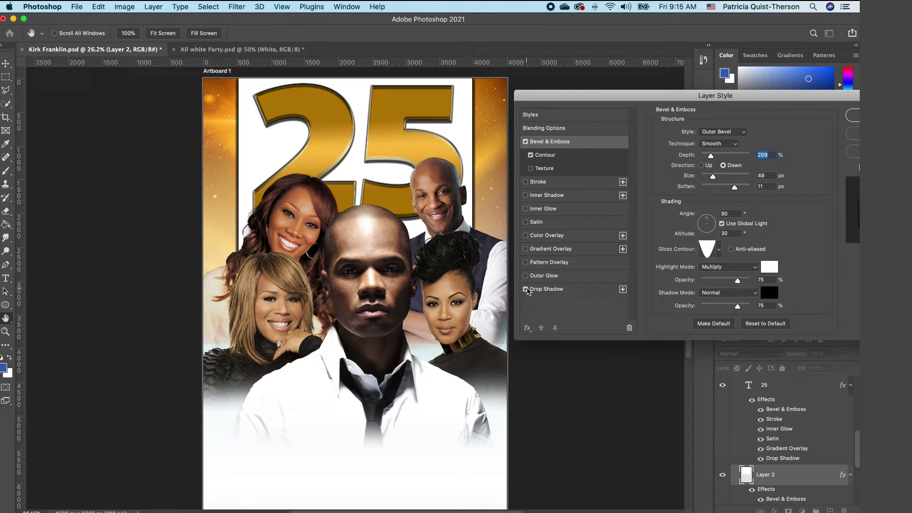
left_click(526, 289)
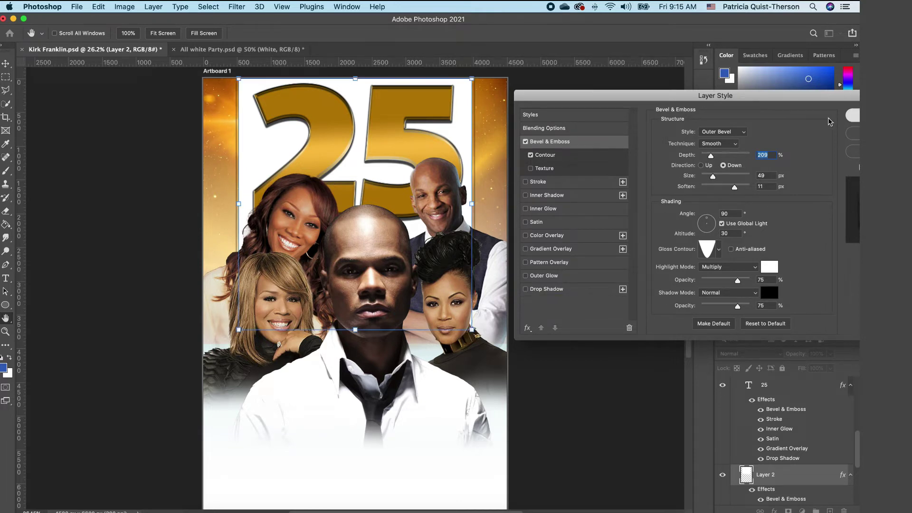
key("Return")
left_click(602, 197)
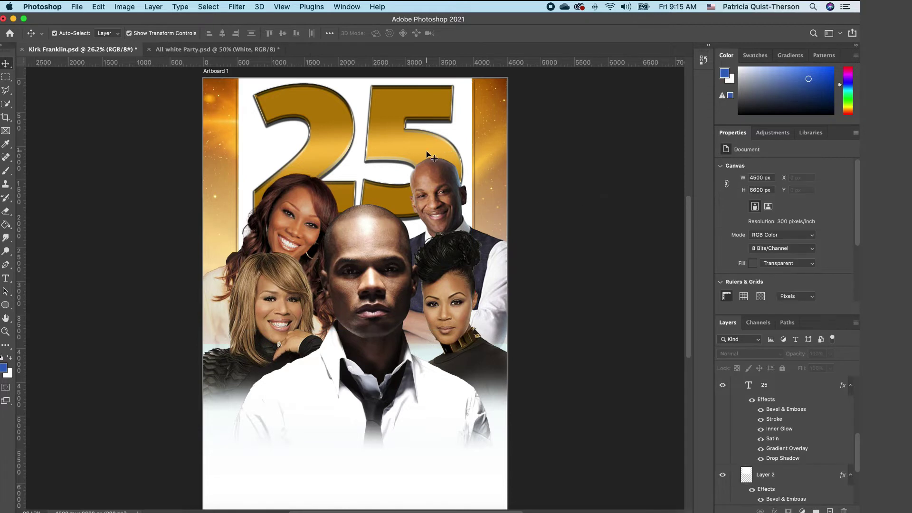
Step: Add the text YEARS in black at 100 pt and place it over the upper bar of the 5
key("d")
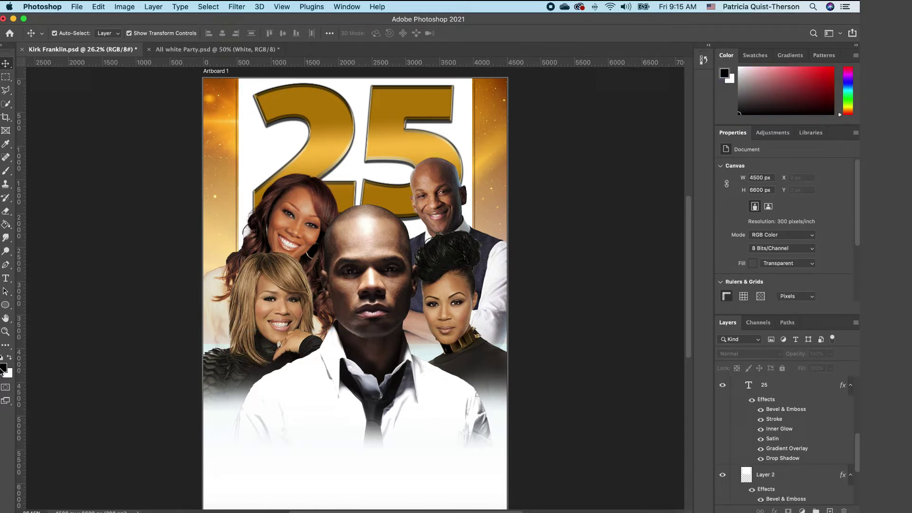
left_click(6, 278)
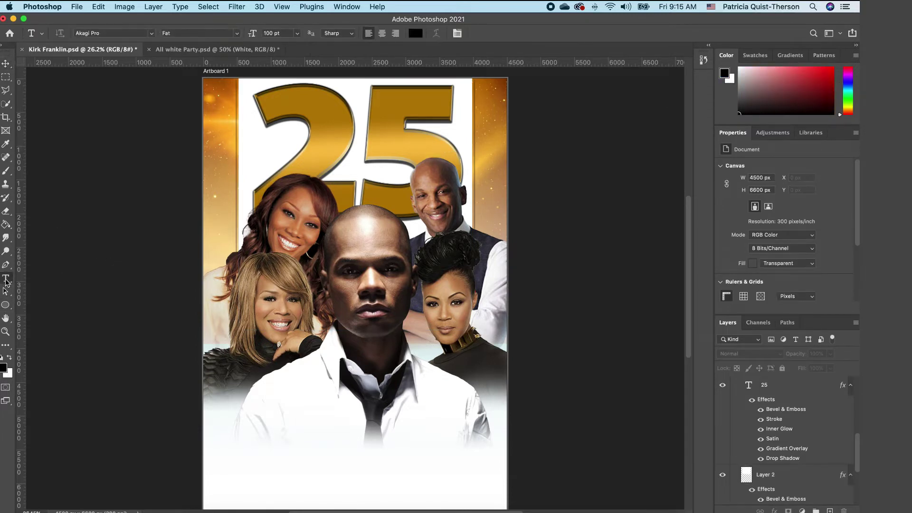
left_click(293, 463)
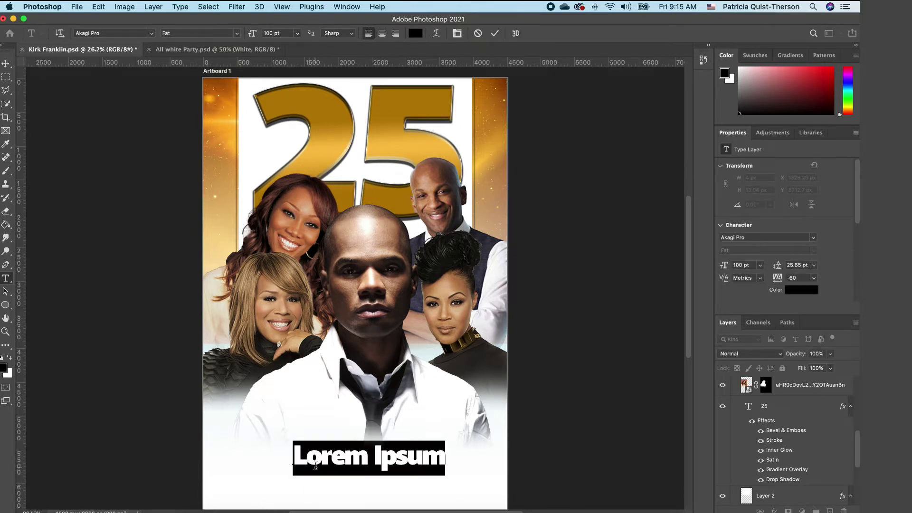
type("YEARS")
left_click(7, 64)
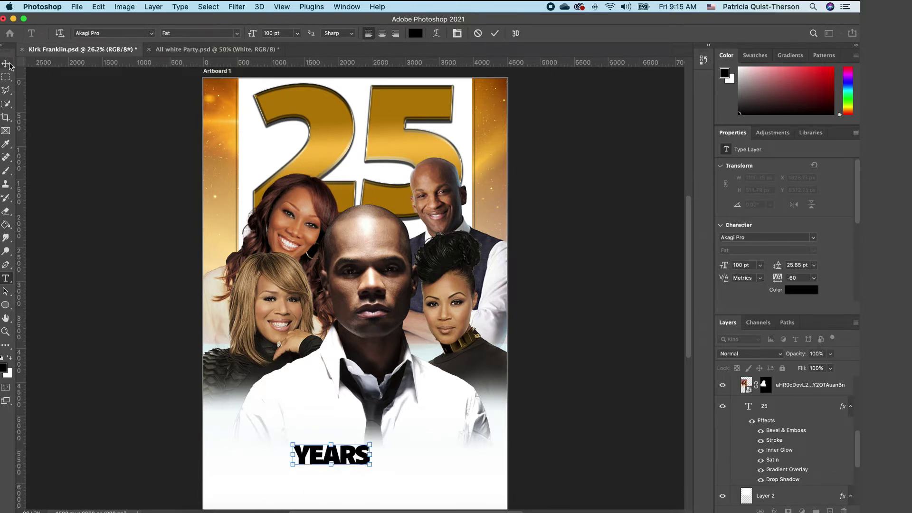
left_click_drag(341, 455, 423, 106)
Step: Change the YEARS text to the Briller font and scale it to about 41% to fit the 5's upper bar
left_click(8, 279)
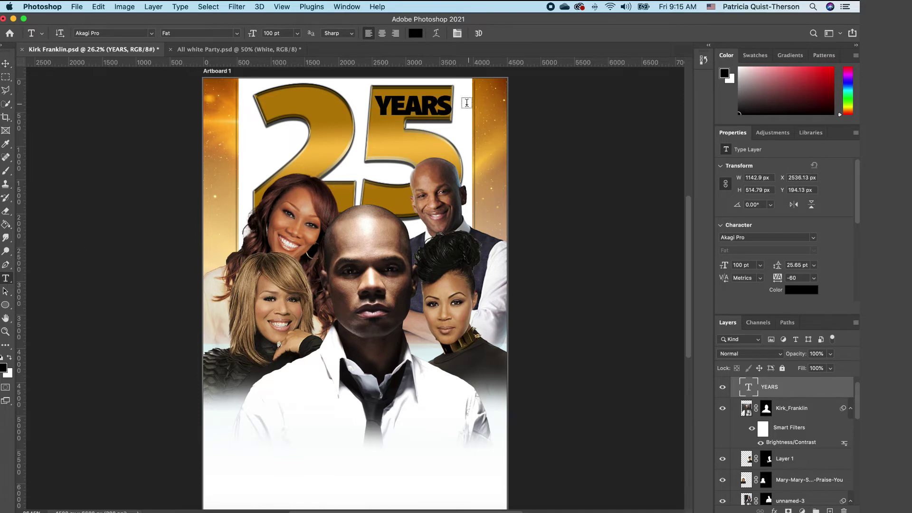
double_click(428, 104)
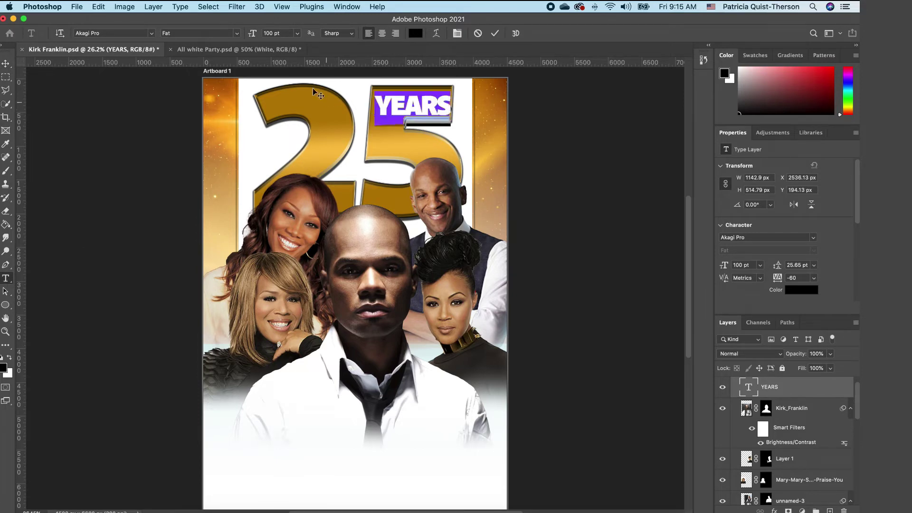
left_click(152, 34)
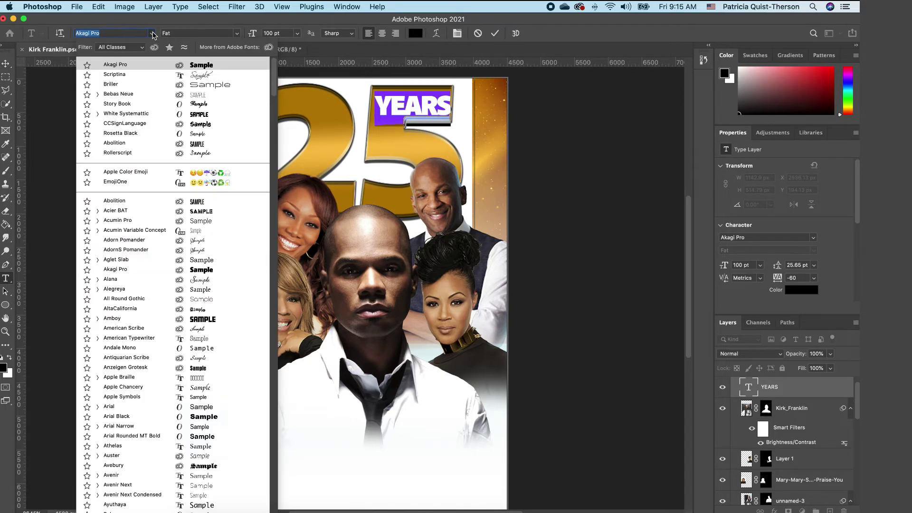
left_click(215, 88)
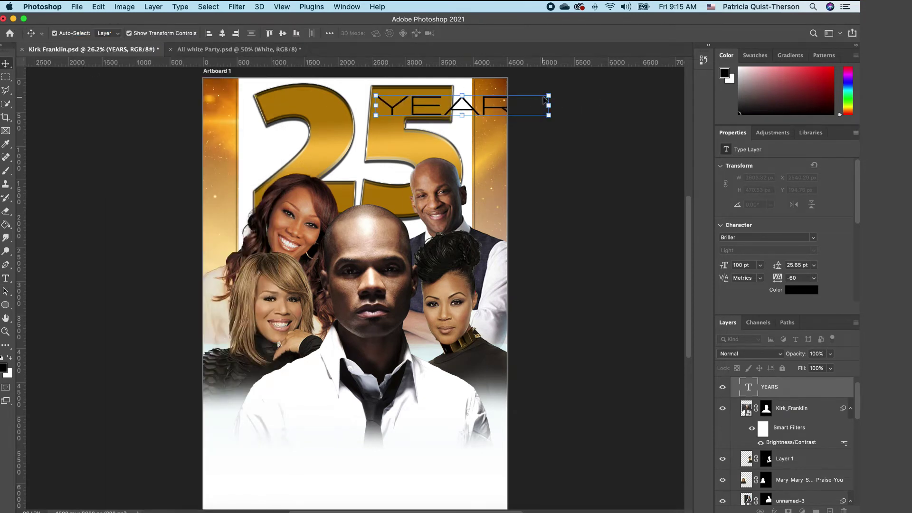
left_click_drag(549, 91, 428, 105)
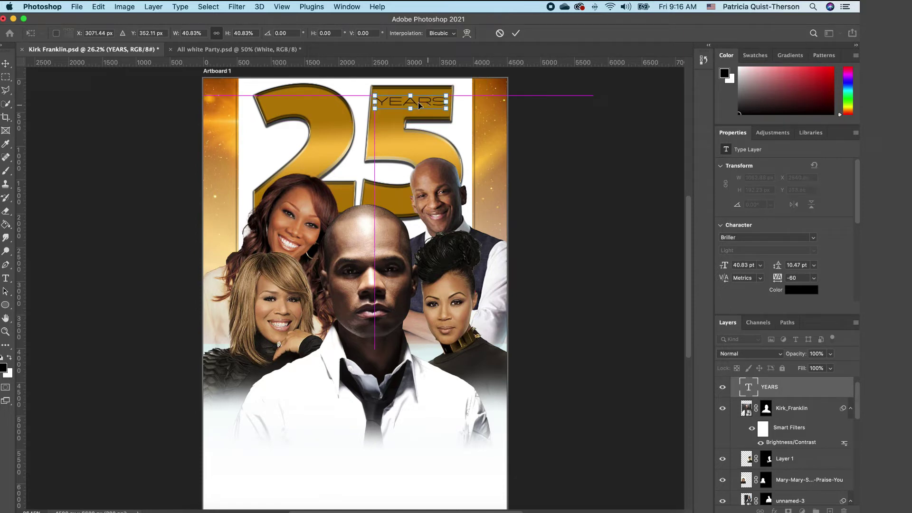
key("Return")
Step: Recolor the YEARS text white and nudge it slightly upward on the 5's upper bar
double_click(430, 101)
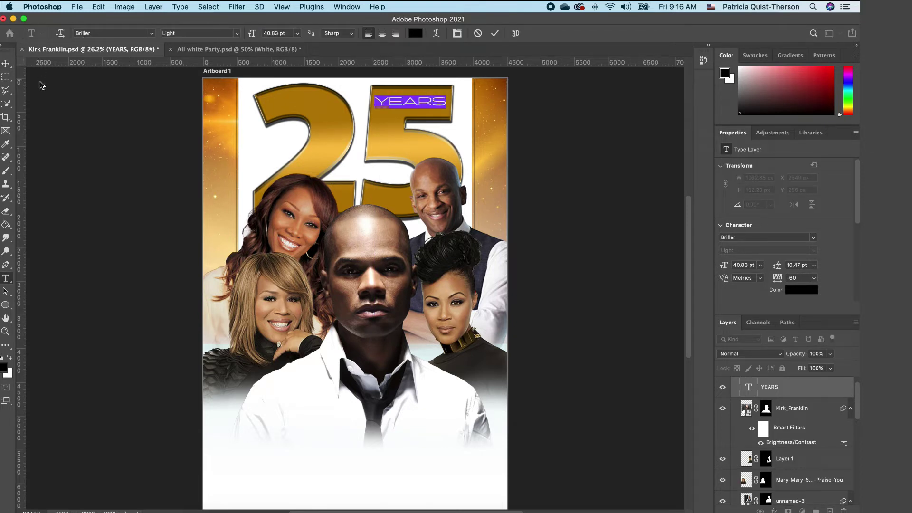
left_click(10, 357)
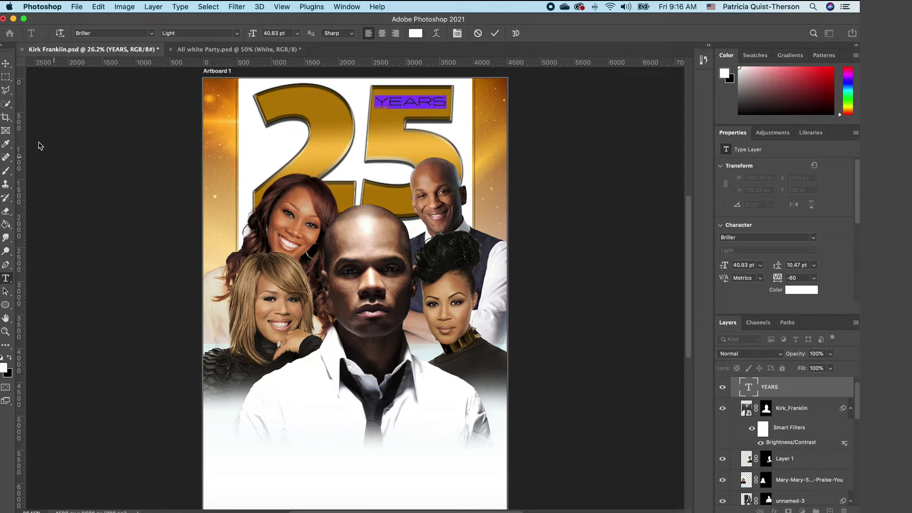
left_click(5, 64)
left_click(429, 111)
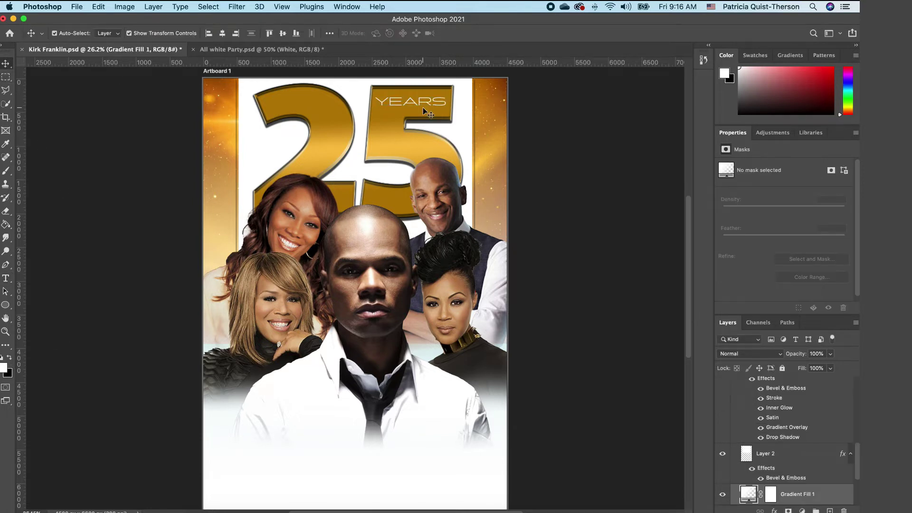
left_click_drag(424, 103, 424, 106)
left_click(541, 383)
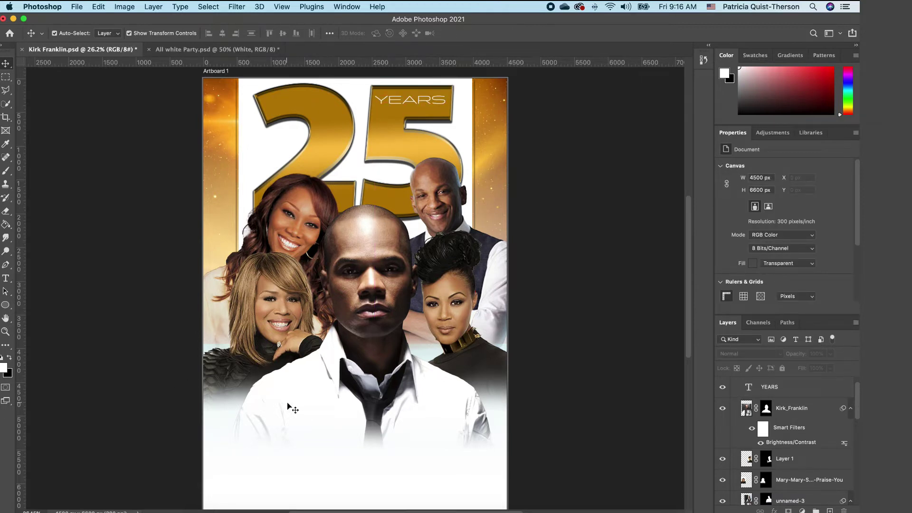
Step: Sample gold from the 5 as the foreground color and add the text FRANKLIN in 100 pt Briller near the poster's lower edge
left_click(4, 368)
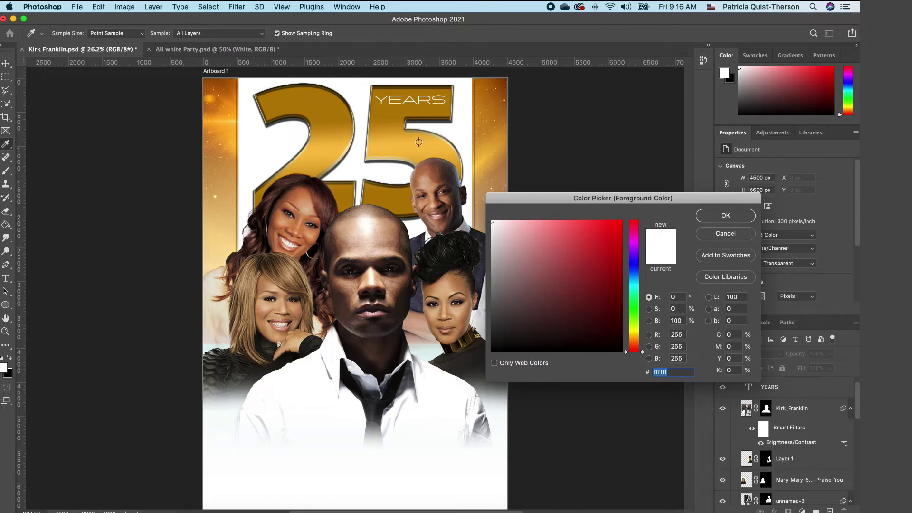
left_click(419, 142)
left_click(709, 216)
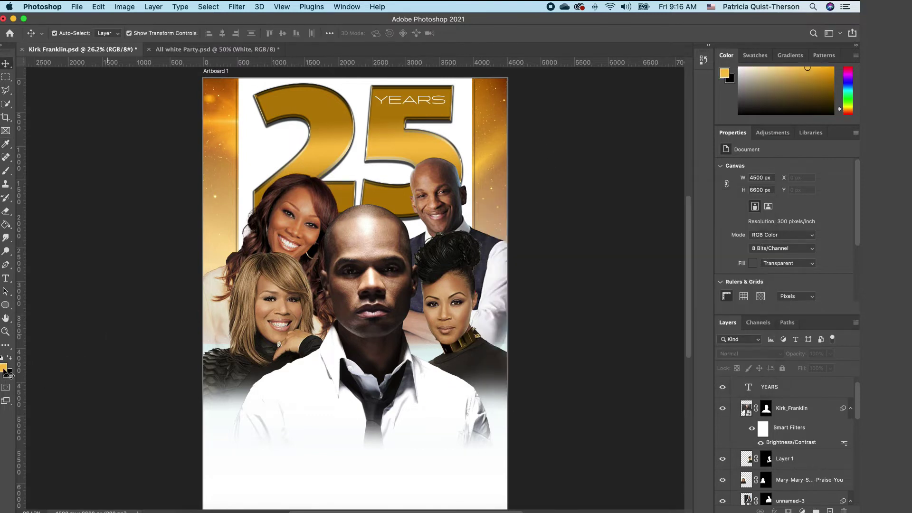
left_click(6, 279)
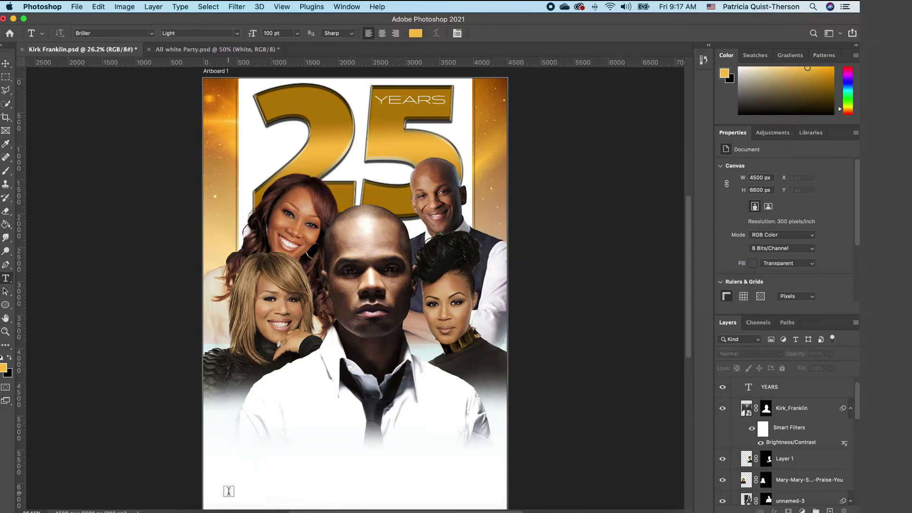
left_click(229, 494)
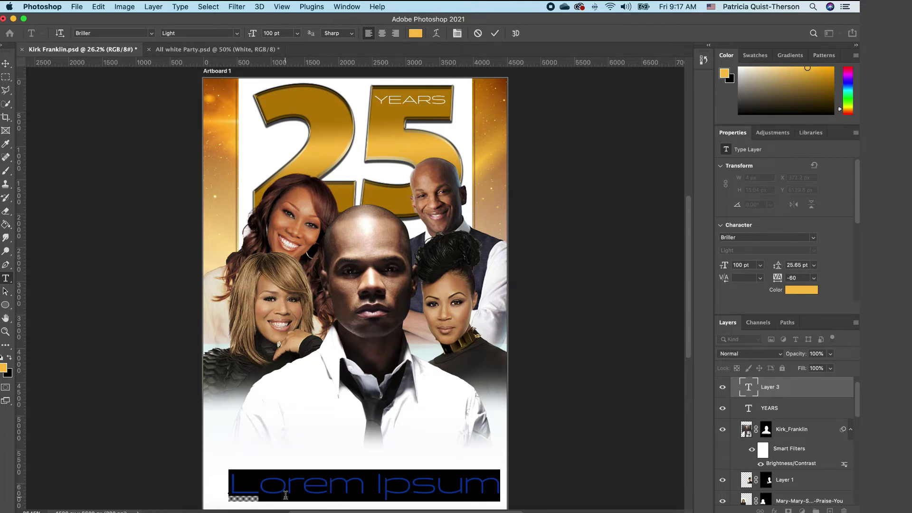
type("FRANKLIN")
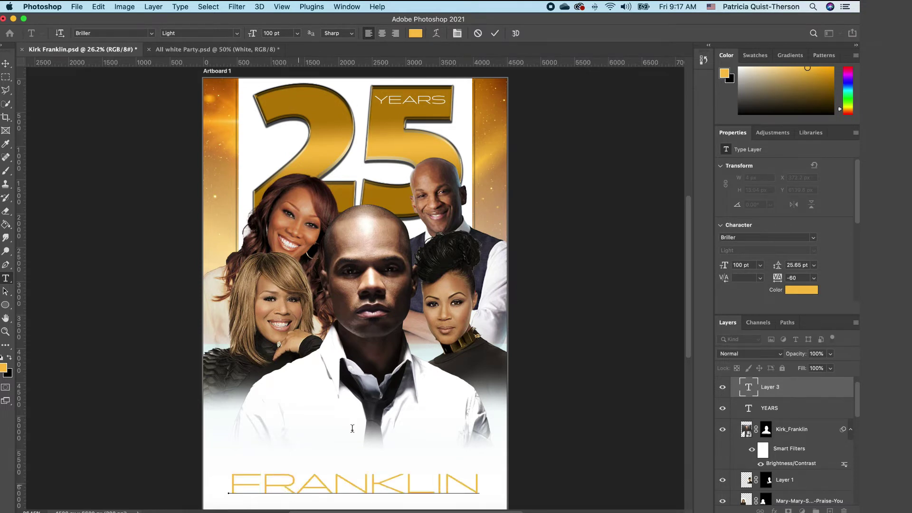
Step: Scale the FRANKLIN text to about 121% so it spans nearly the full width of the poster
key("super+t")
left_click_drag(234, 469, 204, 451)
left_click_drag(478, 467, 501, 453)
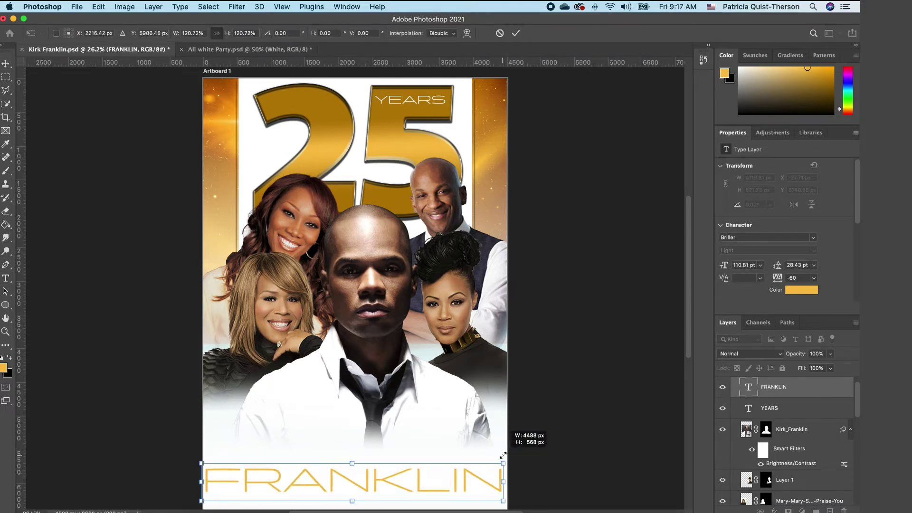
key("Return")
Step: Add the text Kirk above FRANKLIN in gold and set its font to Scriptina at 100 pt
left_click(281, 436)
type("Kirk")
key("super+a")
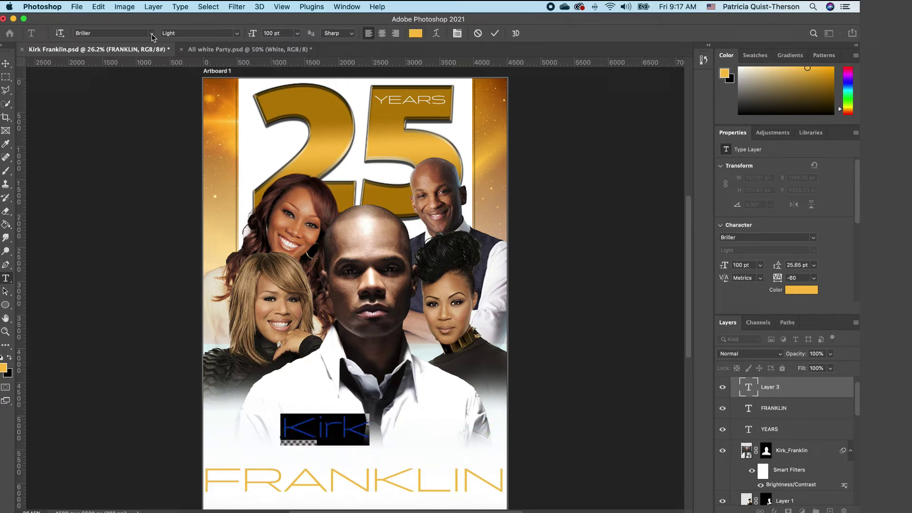
left_click(152, 34)
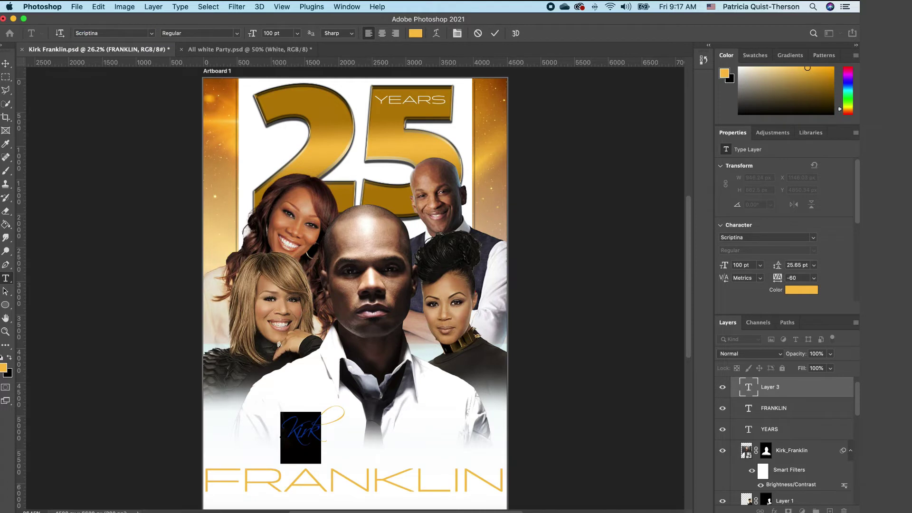
key("ctrl+Return")
key("v")
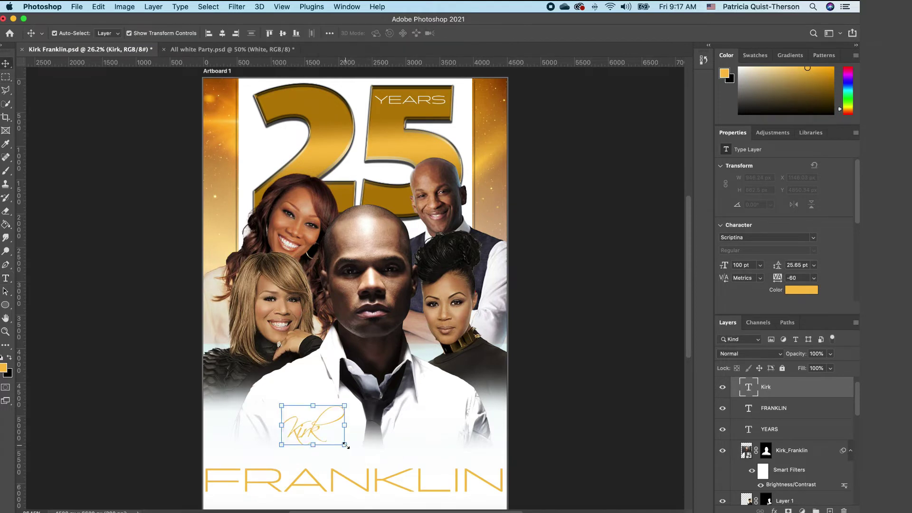
Step: Scale the Kirk text to 248.5% and place it at the poster's left edge, just above the start of FRANKLIN
left_click_drag(345, 445, 438, 506)
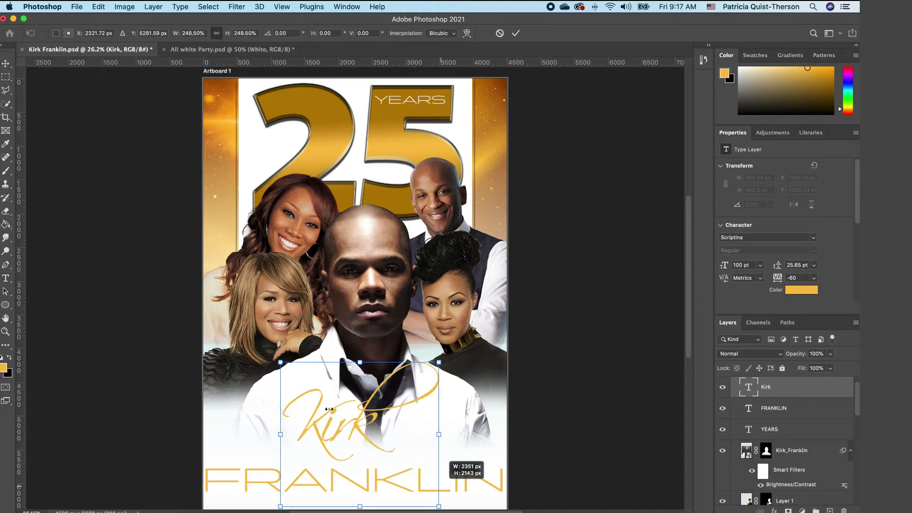
left_click_drag(328, 409, 261, 451)
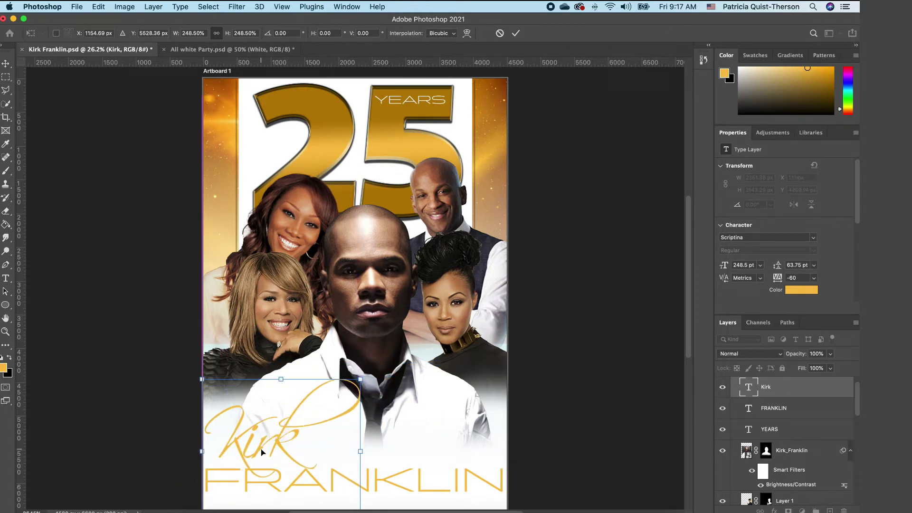
key("Return")
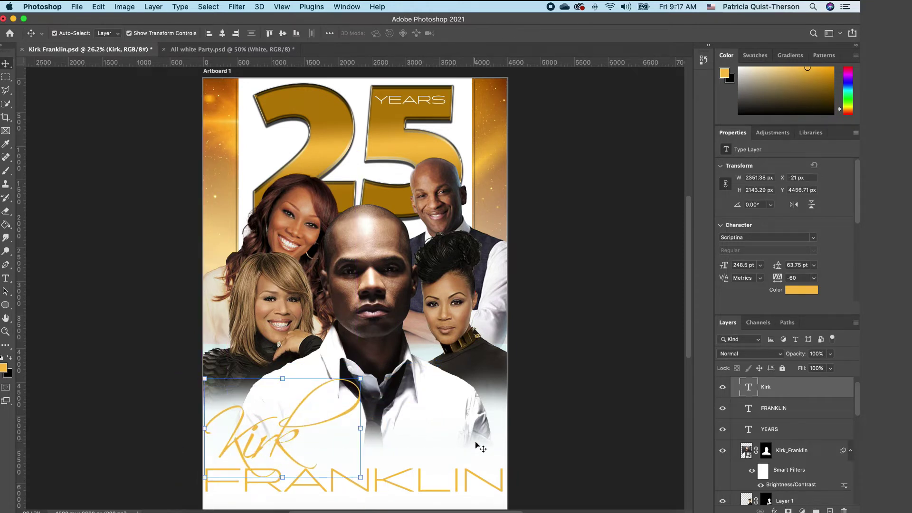
Step: Recolor the FRANKLIN text bright blue, using hex color 0863fb
left_click(541, 433)
double_click(473, 479)
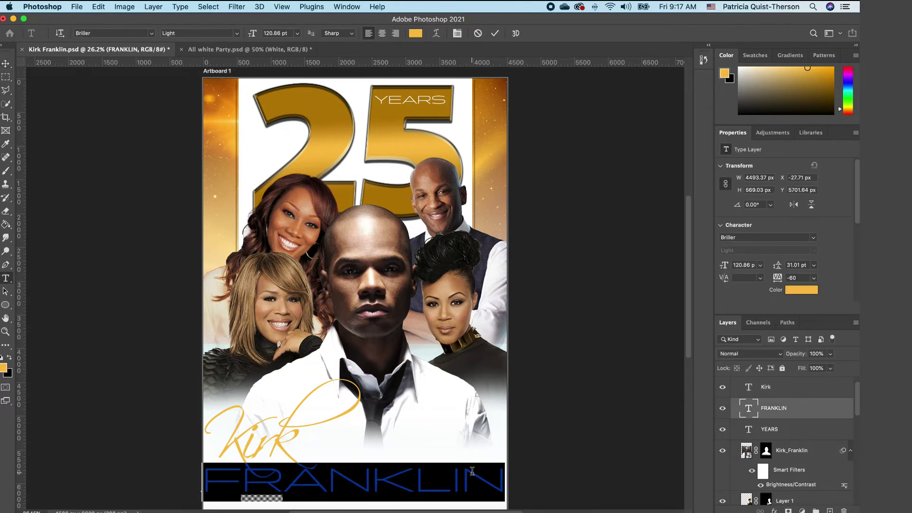
left_click(4, 368)
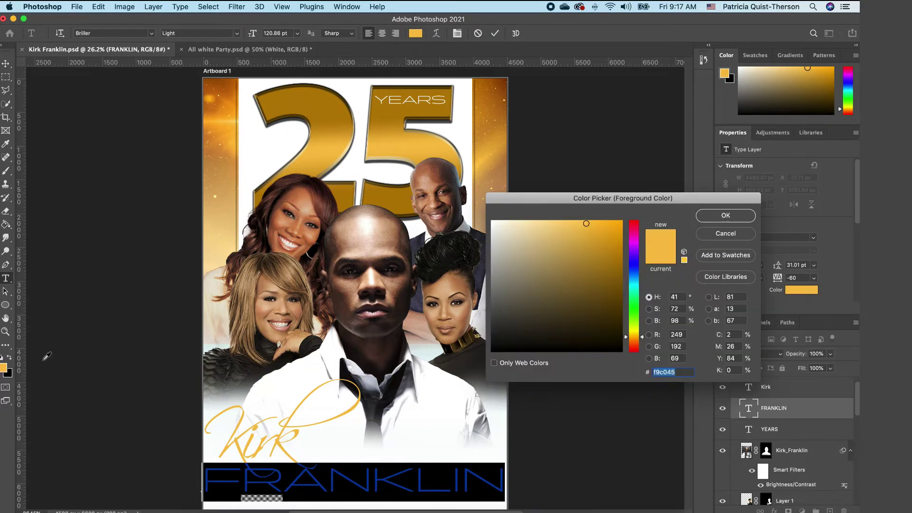
left_click(639, 269)
left_click_drag(639, 266, 636, 273)
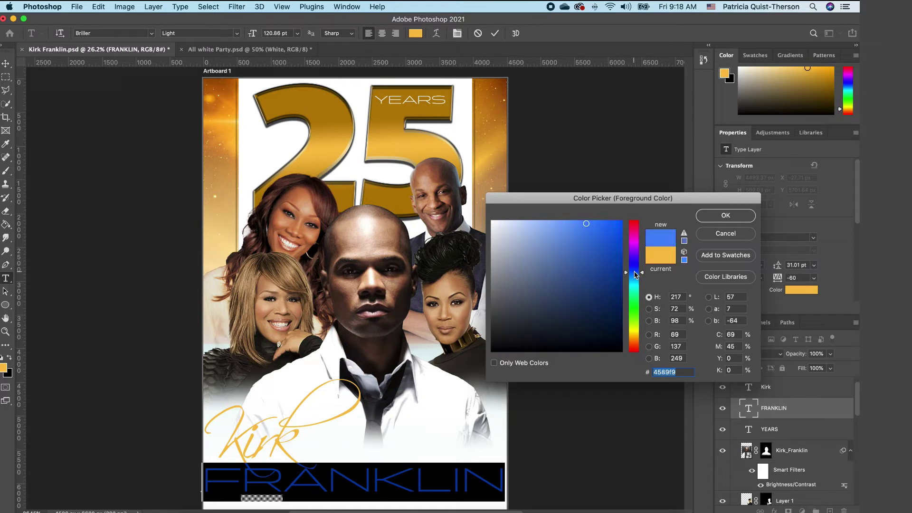
left_click(619, 222)
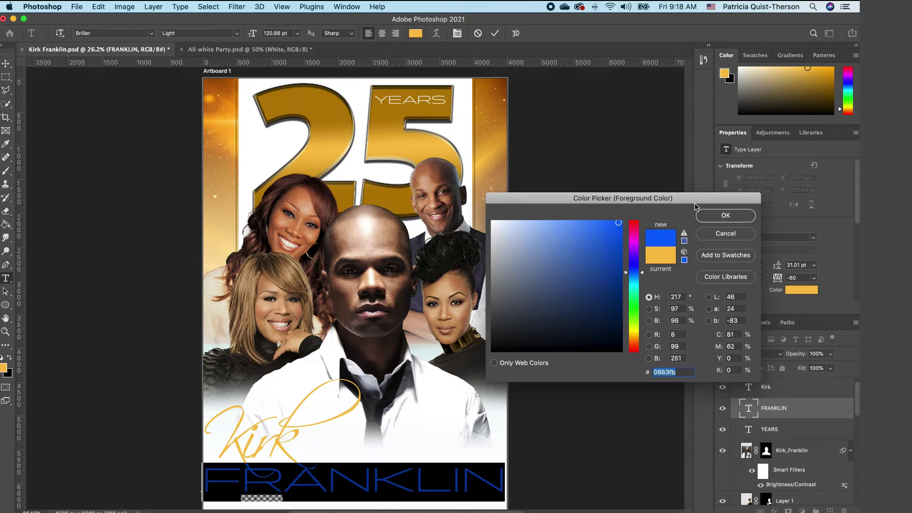
left_click(703, 216)
left_click(5, 63)
left_click(565, 326)
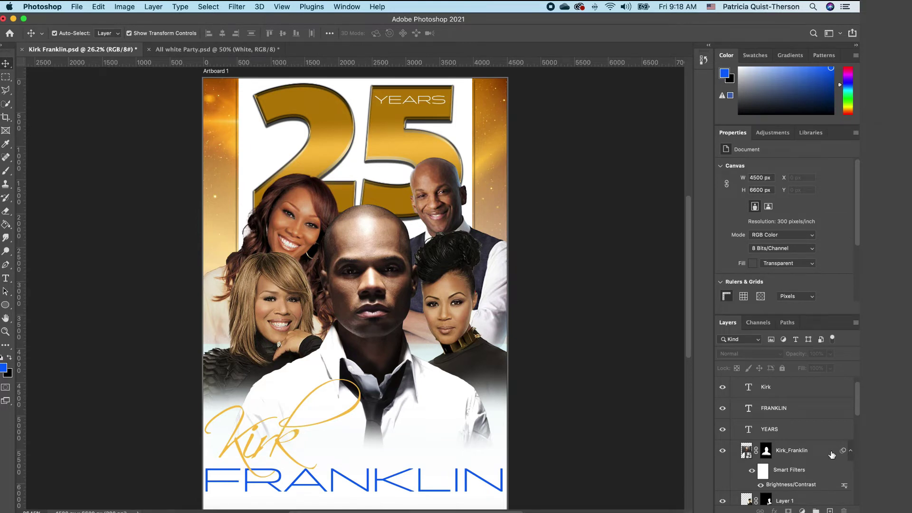
Step: Add a drop shadow to the Kirk text with 100% opacity, 5 px distance and 6 px size
left_click(826, 395)
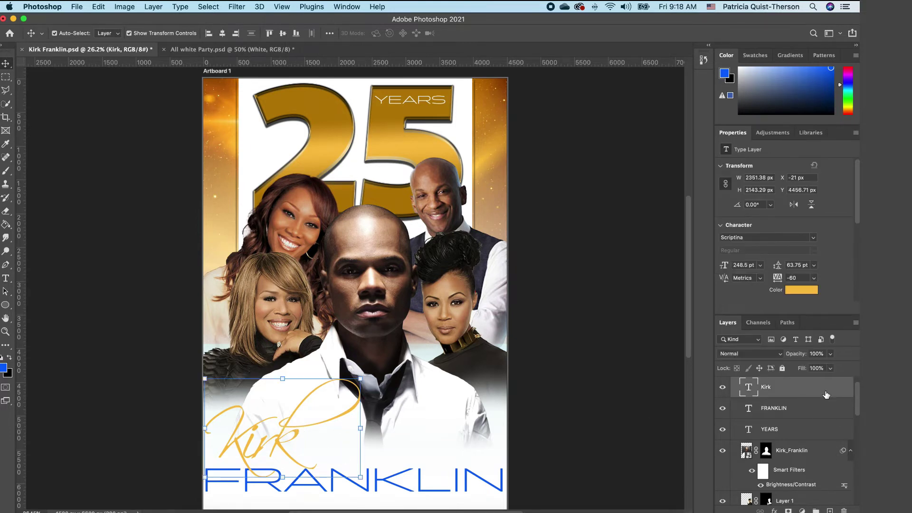
double_click(847, 385)
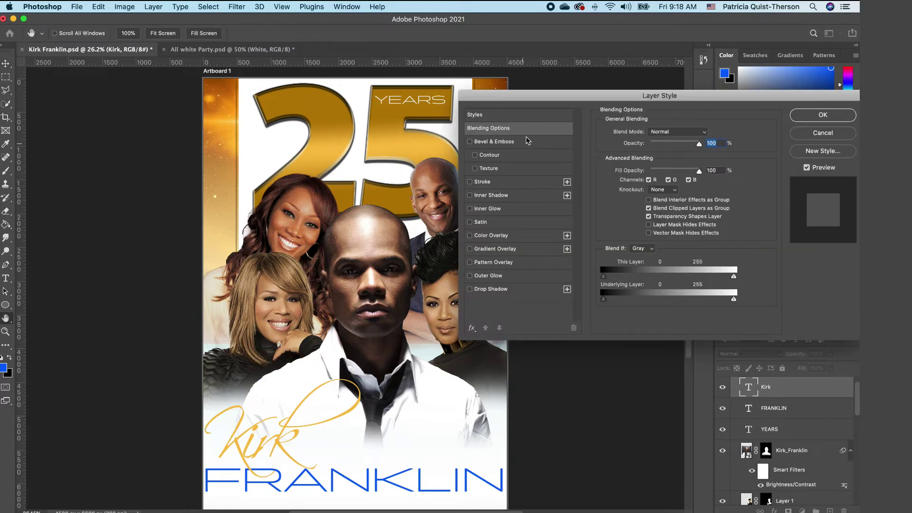
left_click(470, 289)
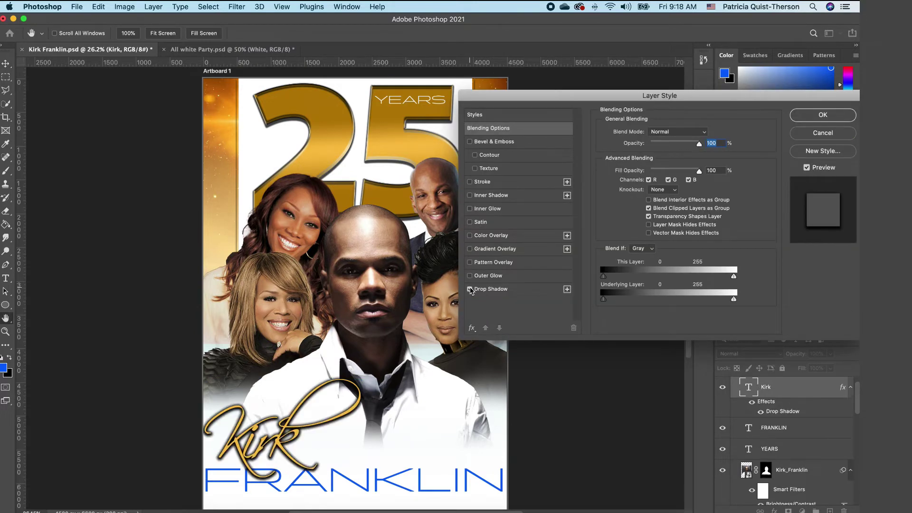
left_click(533, 293)
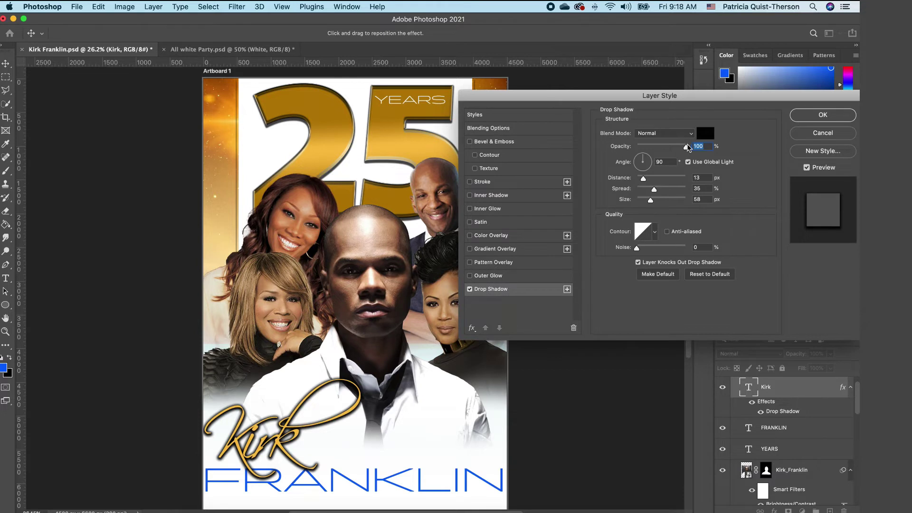
mouse_move(668, 150)
left_mouse_down()
mouse_move(639, 178)
mouse_move(639, 200)
mouse_move(686, 147)
left_mouse_up()
left_click(645, 178)
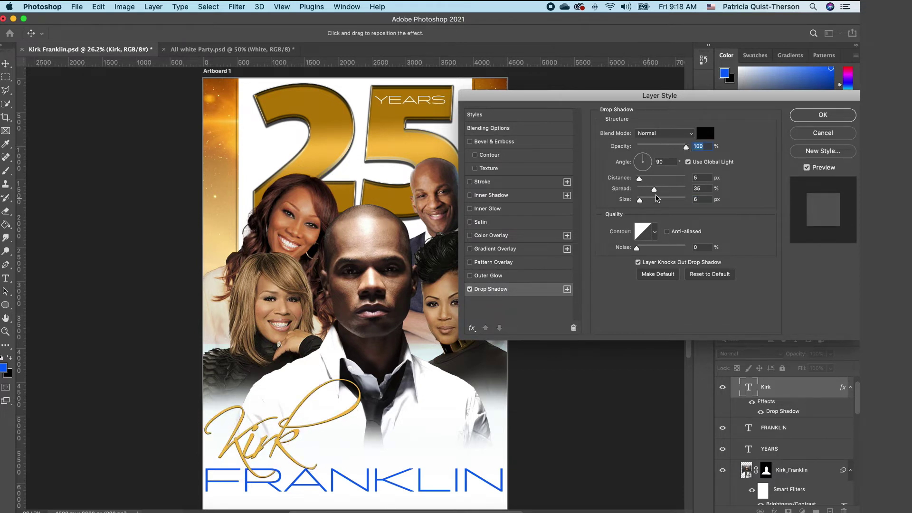
mouse_move(654, 189)
left_mouse_down()
mouse_move(636, 189)
mouse_move(644, 179)
left_mouse_up()
left_click(830, 115)
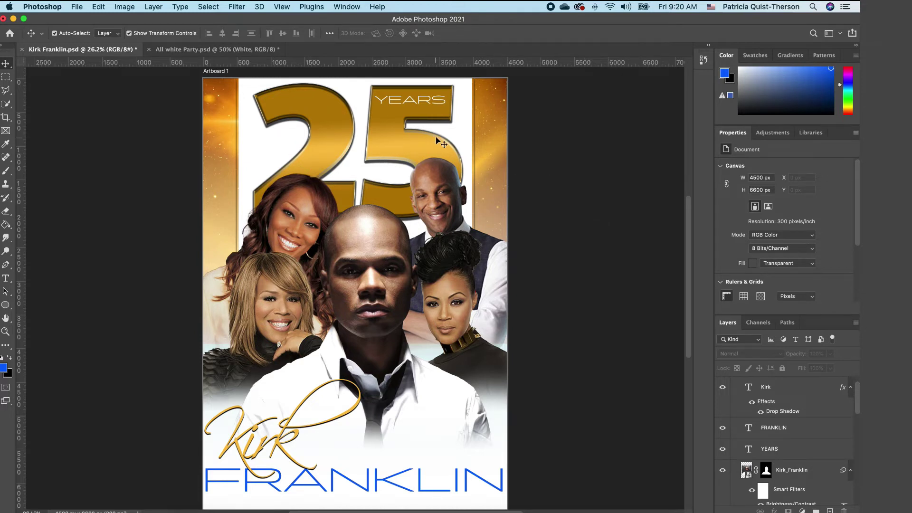
Step: Place the image powder-particles-png-9.png from the Finder folder into the poster document
left_click(181, 506)
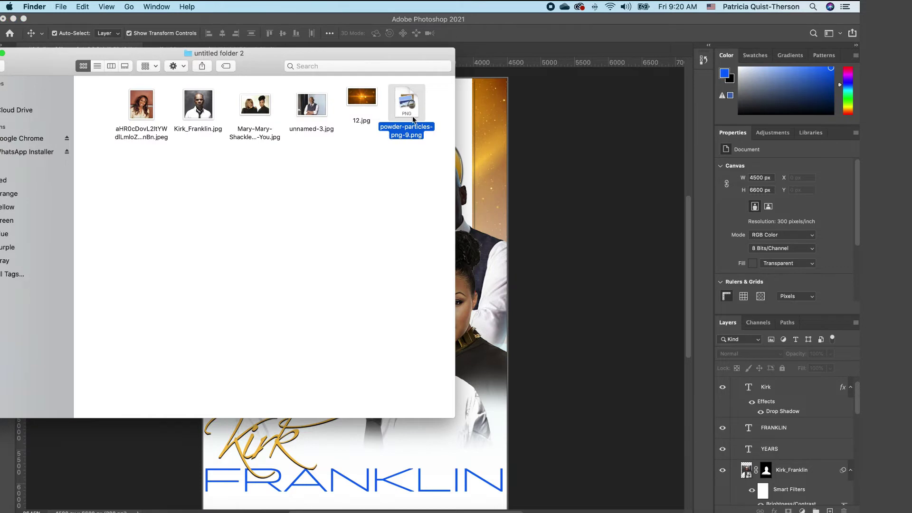
left_click_drag(413, 119, 494, 235)
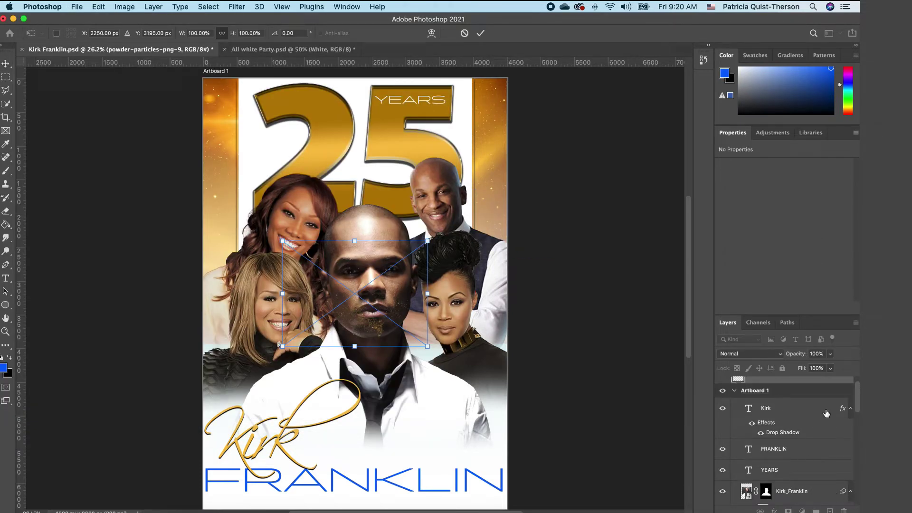
scroll(825, 412, "up", 1)
key("Return")
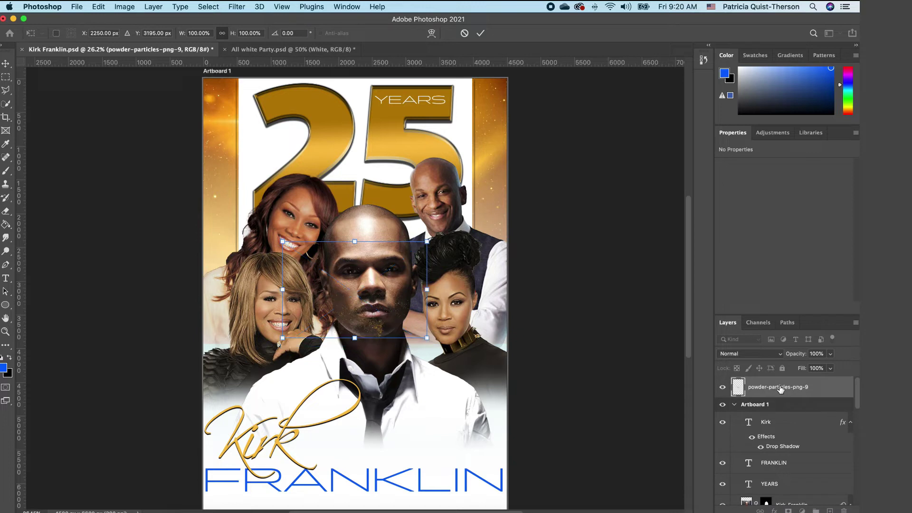
Step: Enlarge the powder particles to 424.37% across the poster's upper half and move their layer behind the artist photos and the 25
left_click(379, 327)
left_click_drag(379, 327, 550, 389)
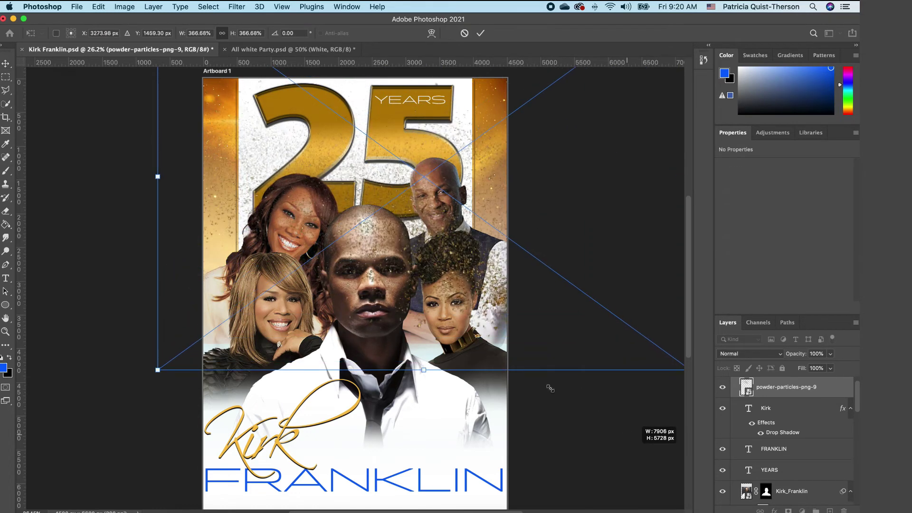
left_click_drag(470, 262, 419, 240)
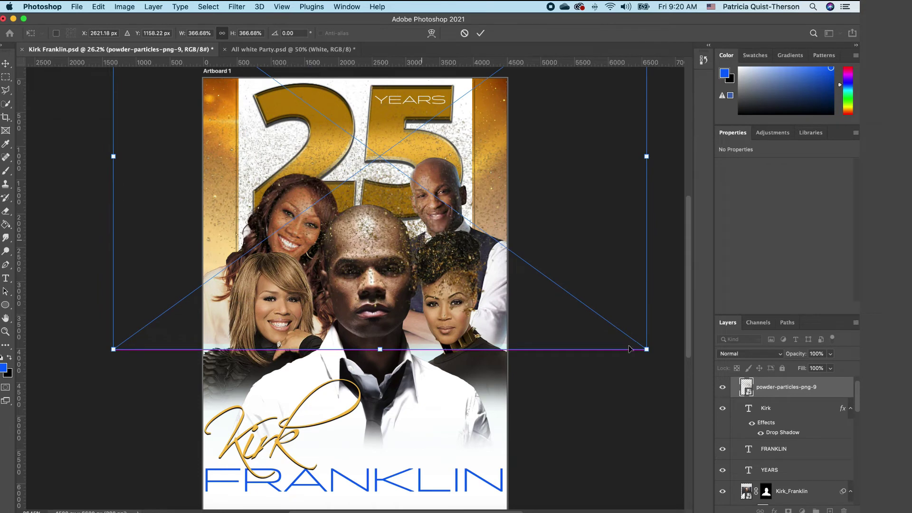
left_click_drag(647, 349, 713, 409)
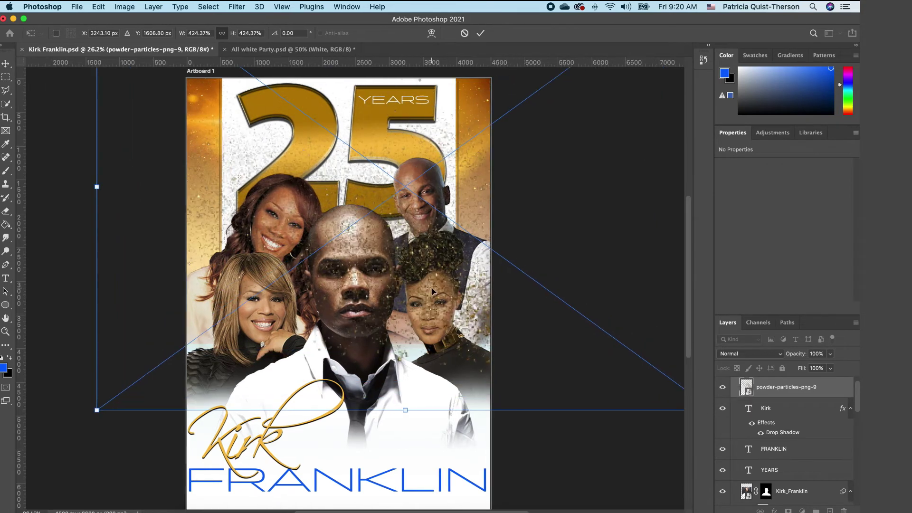
left_click_drag(433, 291, 408, 231)
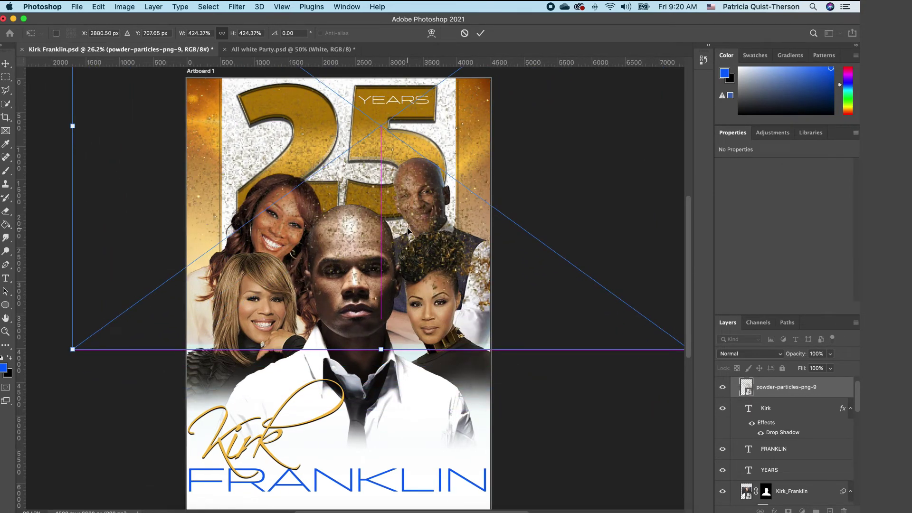
key("Return")
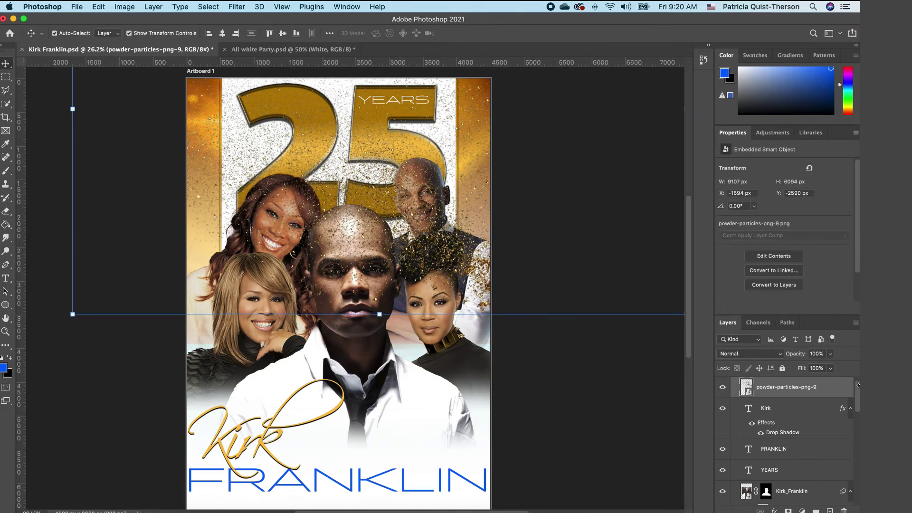
mouse_move(806, 391)
left_mouse_down()
mouse_move(806, 509)
mouse_move(804, 395)
left_mouse_up()
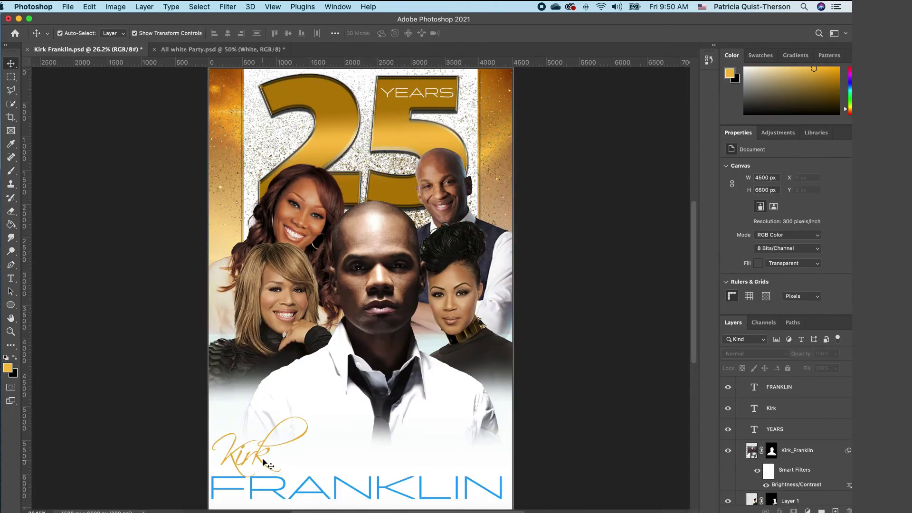
Step: Change the Kirk text's font to Acumin Pro Regular and scale it to 65.35%, just above the start of FRANKLIN
double_click(260, 457)
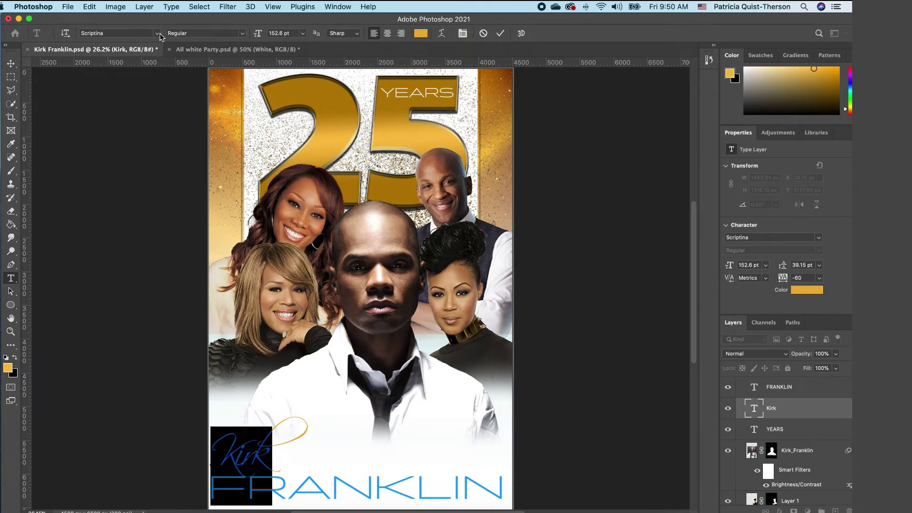
left_click(157, 33)
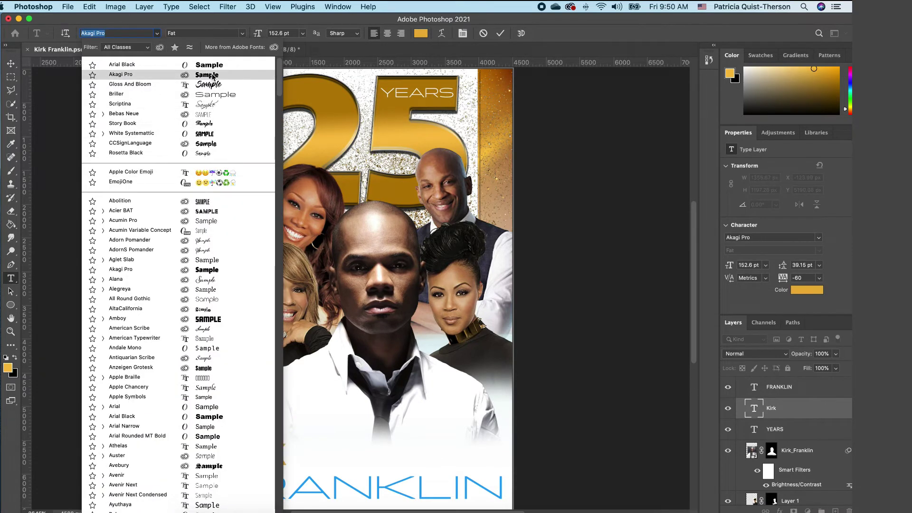
left_click(207, 224)
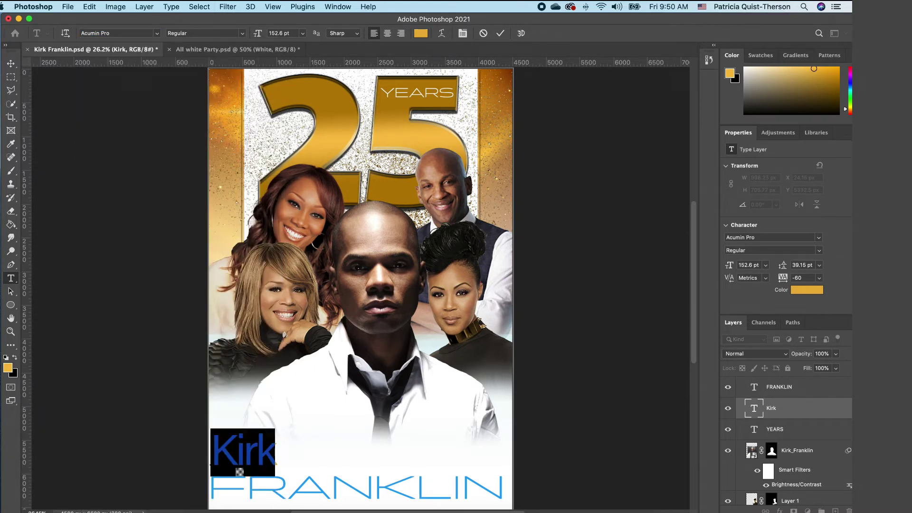
left_click(10, 65)
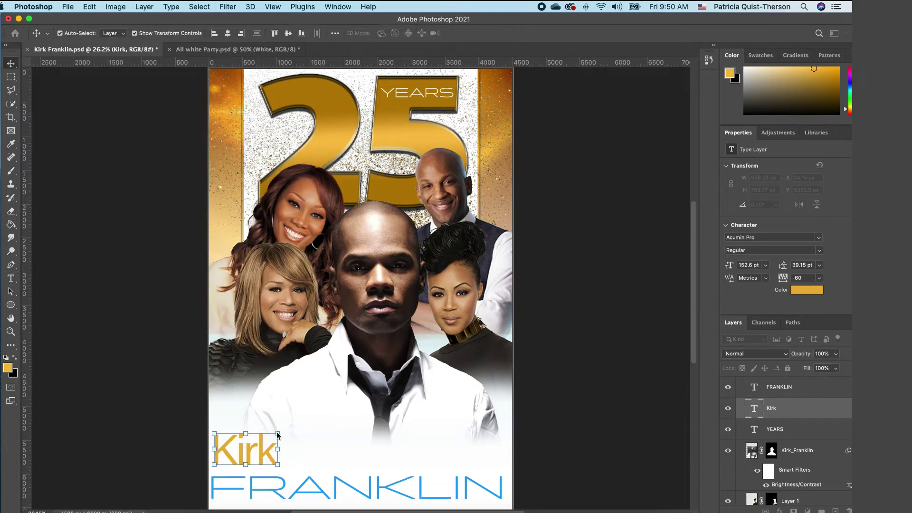
left_click_drag(275, 438, 248, 469)
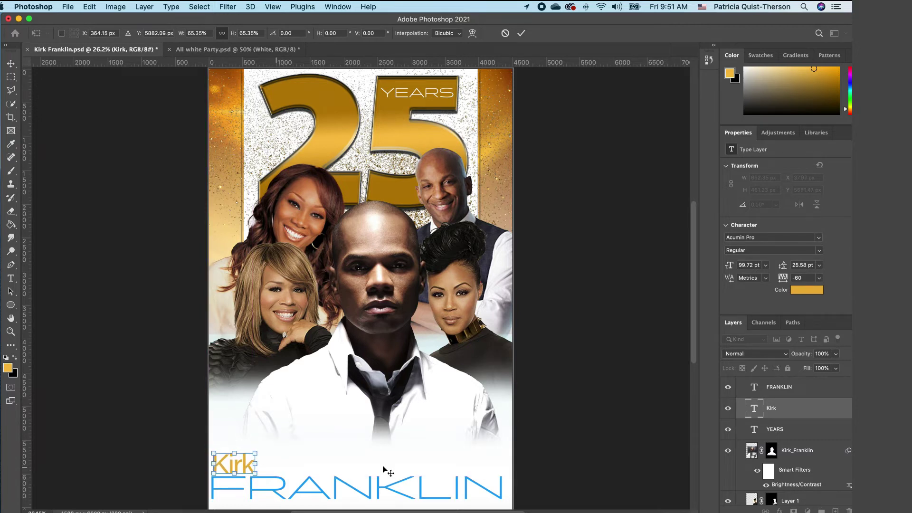
key("Return")
Step: Add the text "E odus" in gold 100 pt Acumin Pro over the white shirt, leaving a gap for the x
left_click(450, 395)
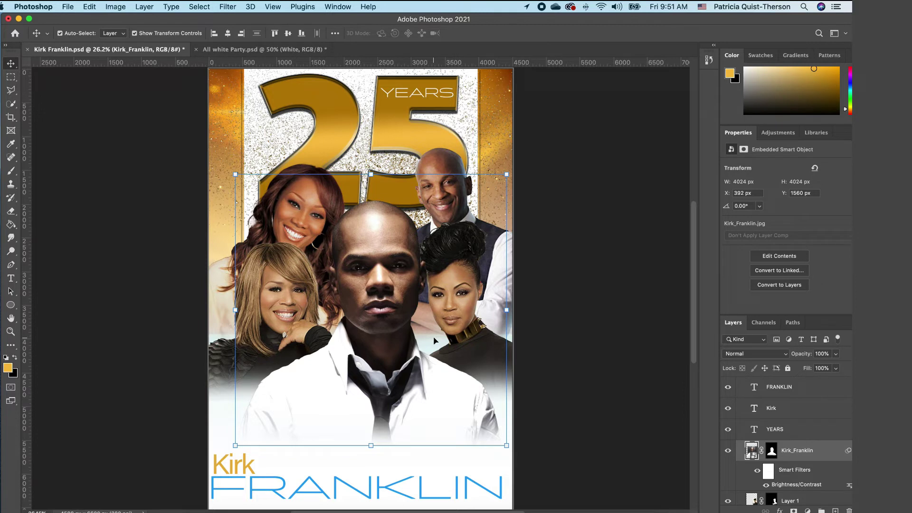
left_click(10, 278)
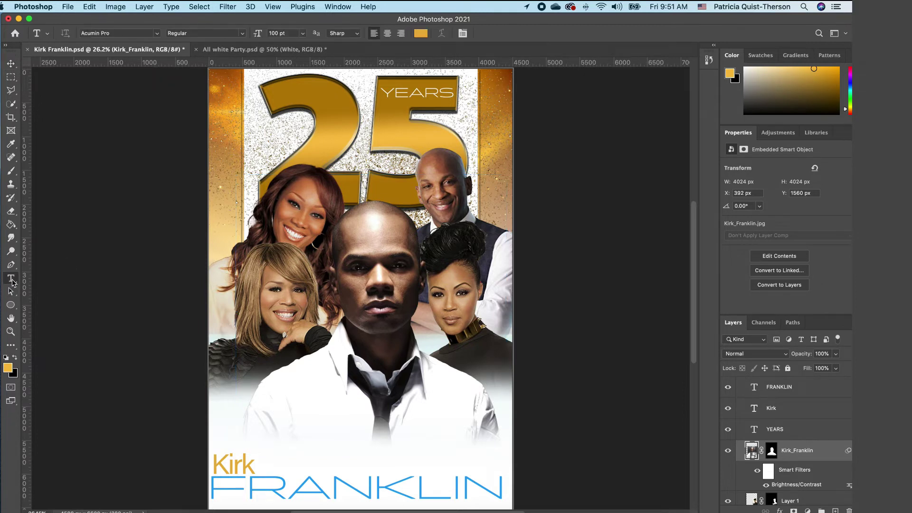
left_click(311, 407)
type("E")
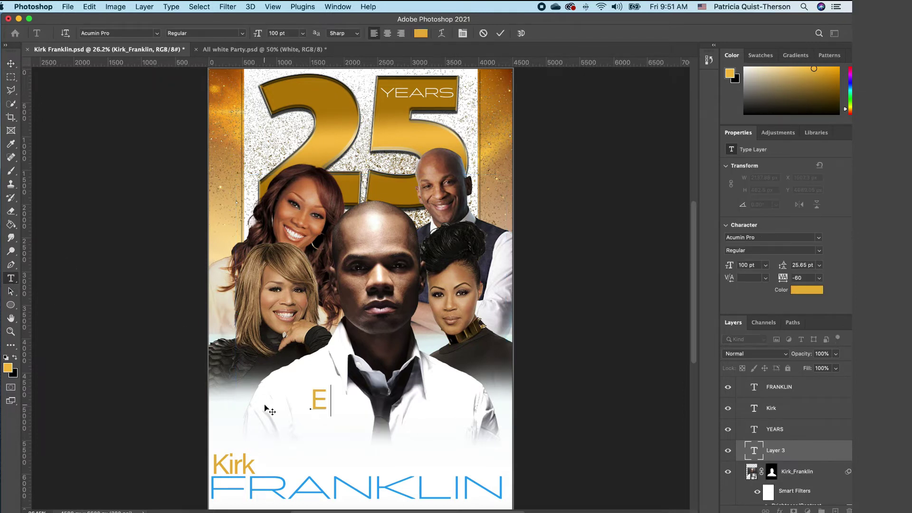
type(" odus")
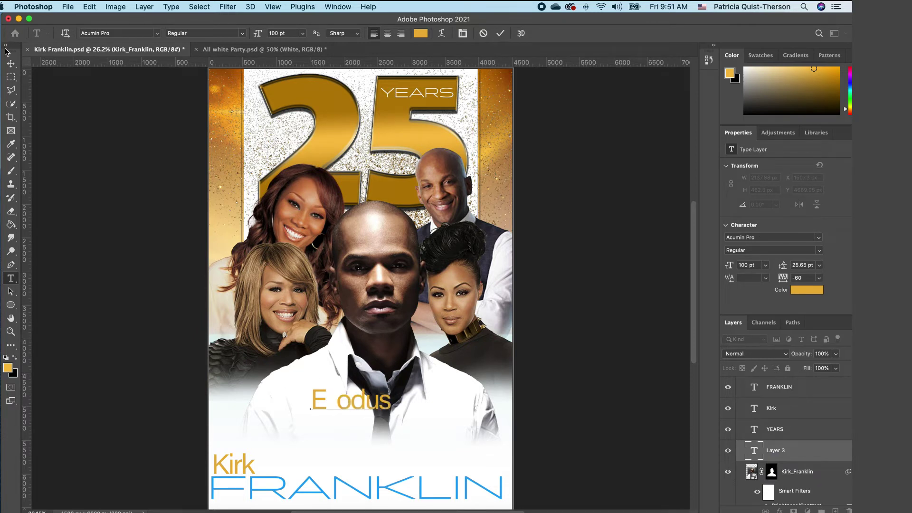
left_click(12, 63)
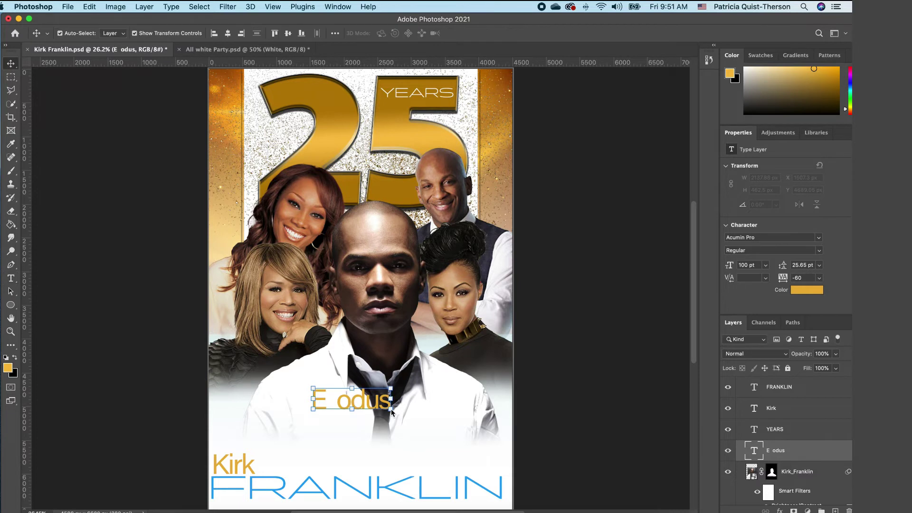
Step: Scale the E odus text to 317.52% and center it across the lower chest above the Kirk Franklin title
left_click_drag(390, 409, 280, 368)
left_click_drag(325, 400, 499, 469)
left_click_drag(411, 432, 396, 417)
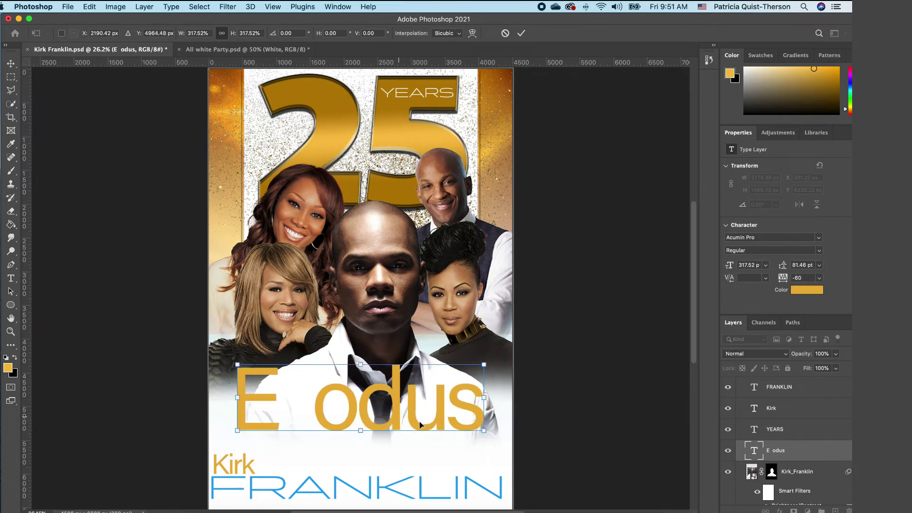
key("Return")
Step: Recolor the E odus text with the light blue 1da2f7 sampled from FRANKLIN
double_click(420, 424)
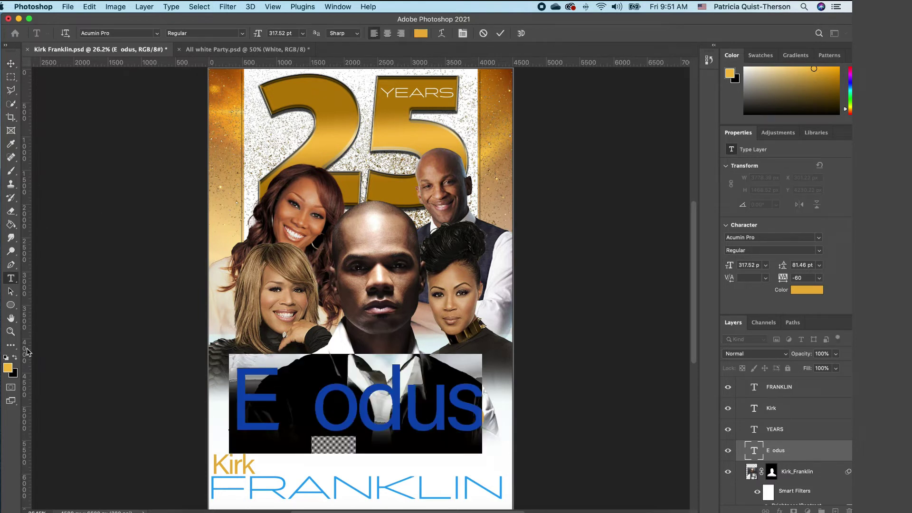
left_click(18, 360)
left_click(8, 368)
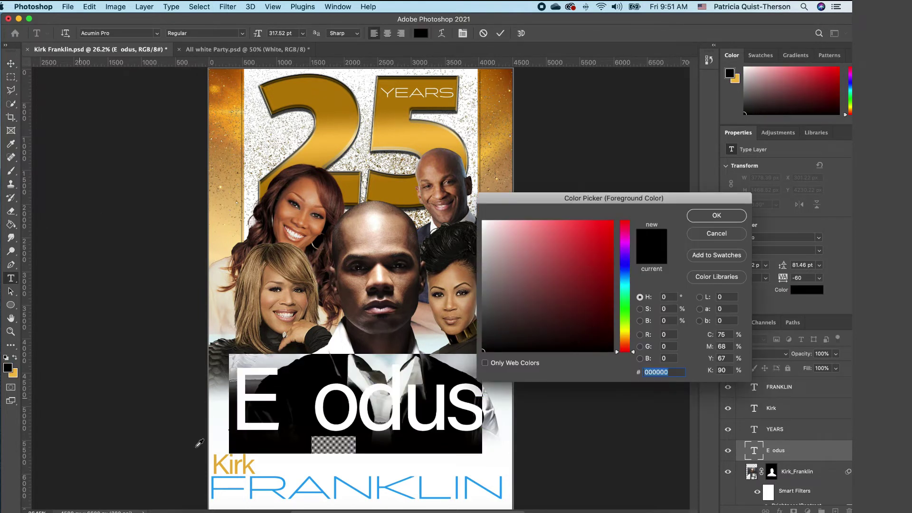
left_click(360, 482)
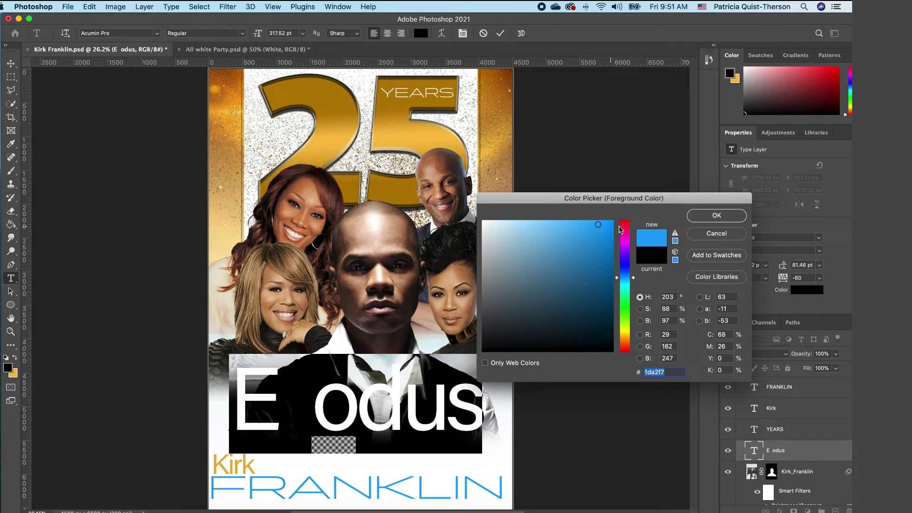
left_click(721, 218)
left_click(10, 68)
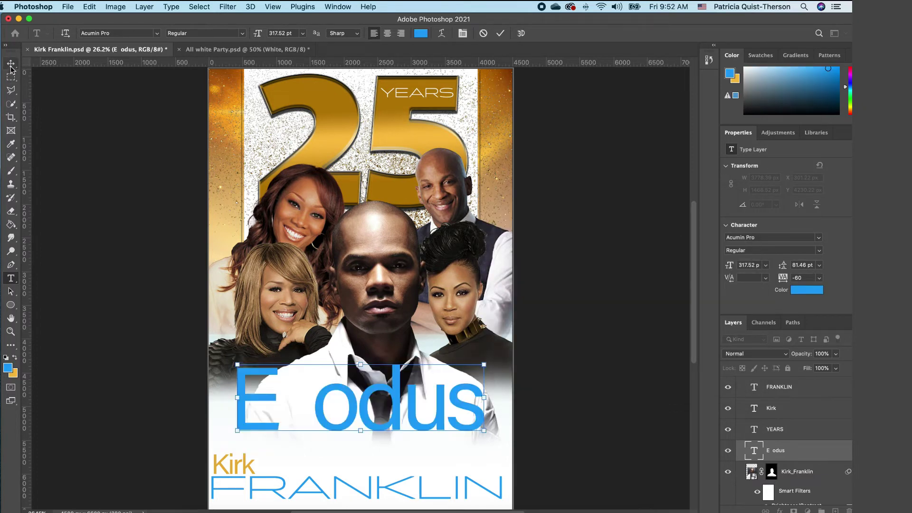
Step: Add a separate light blue "x" in the Gloss And Bloom font at 100 pt above the E odus text
left_click(10, 64)
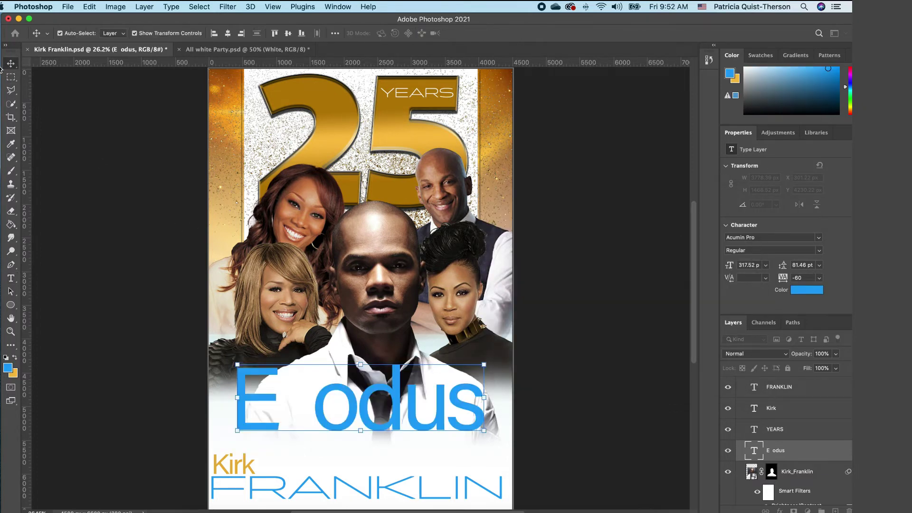
left_click(11, 278)
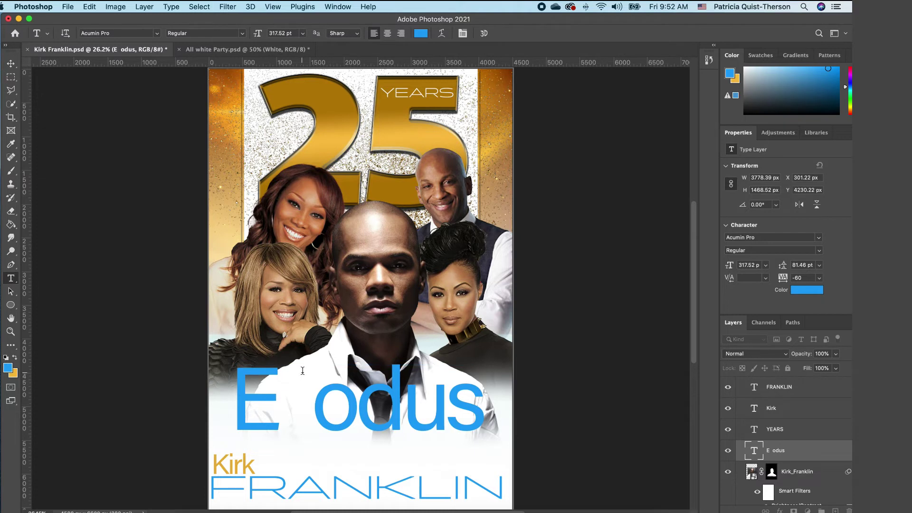
left_click(311, 315)
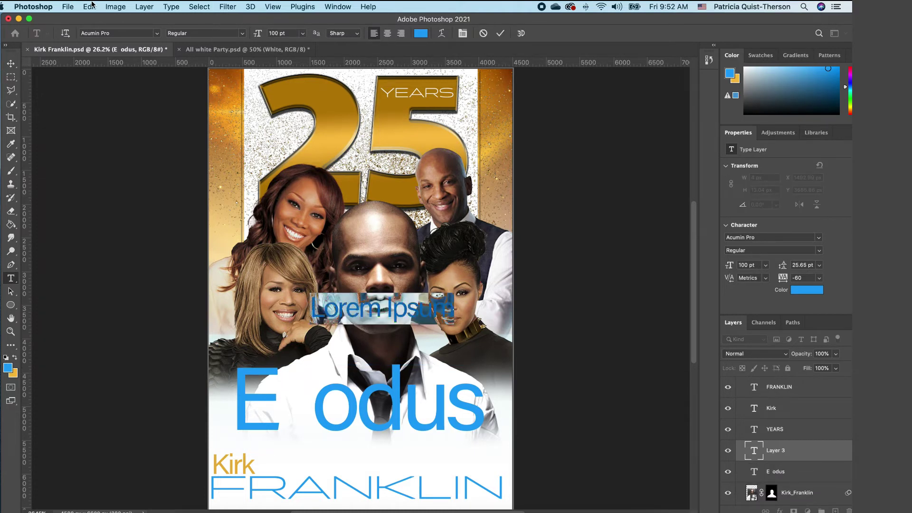
key("BackSpace")
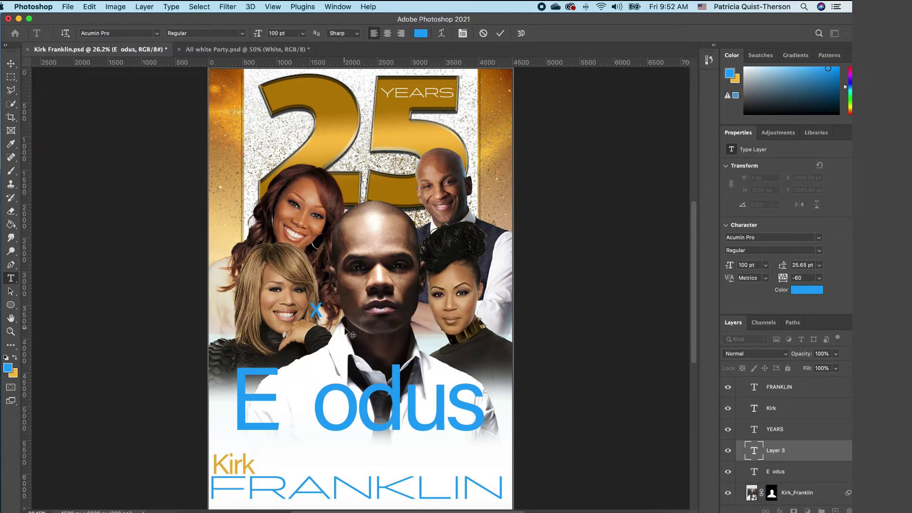
type("x")
left_click(157, 34)
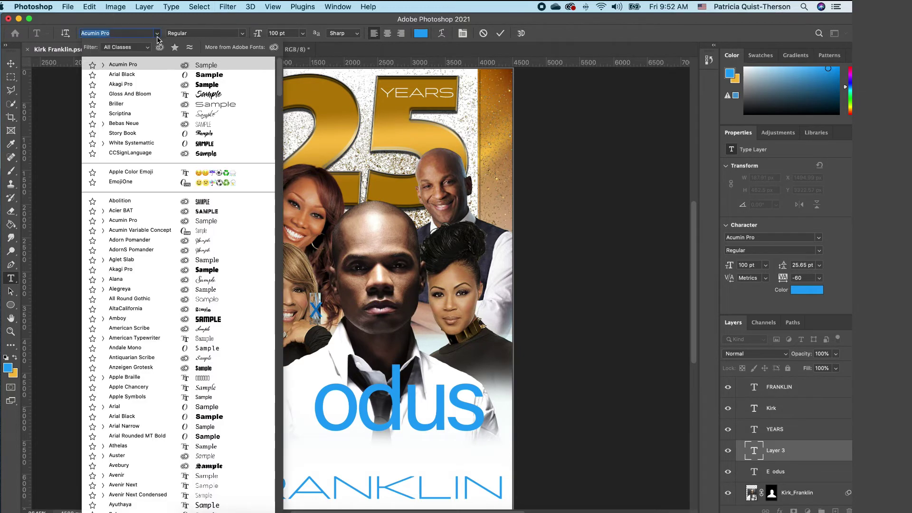
left_click(209, 94)
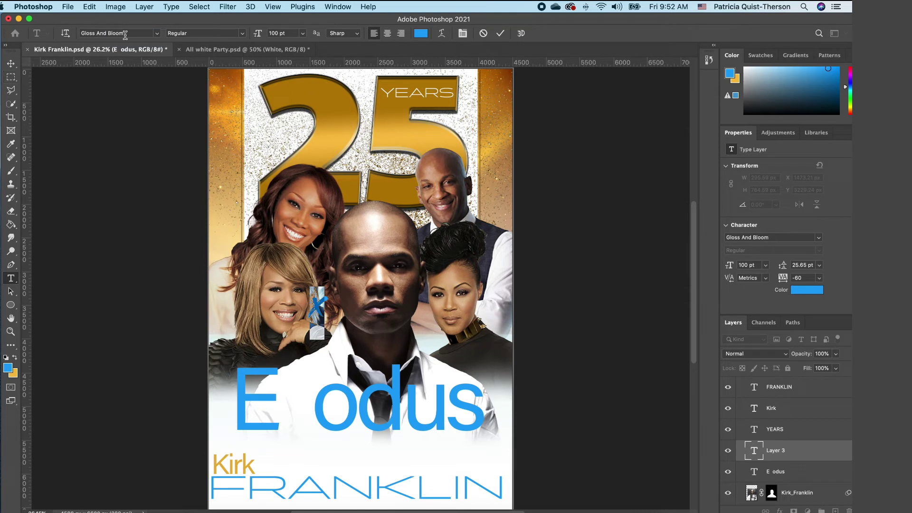
Step: Scale the x to 496.48% in the gap between the E and odus, and recolor it gold
left_click(13, 65)
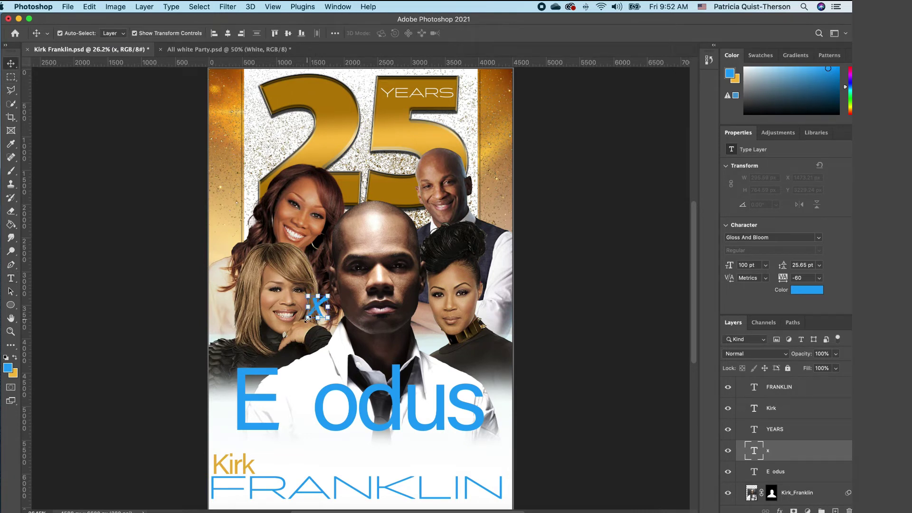
left_click_drag(308, 318, 224, 363)
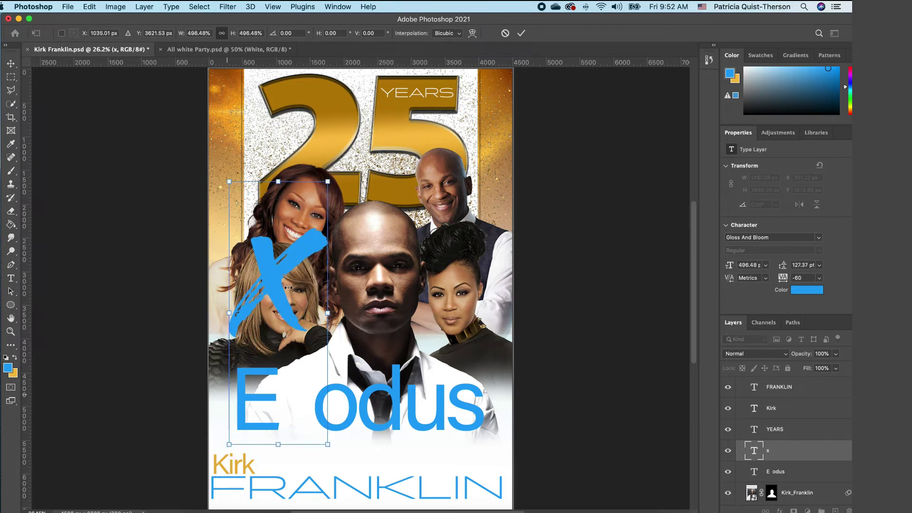
left_click_drag(279, 295, 303, 413)
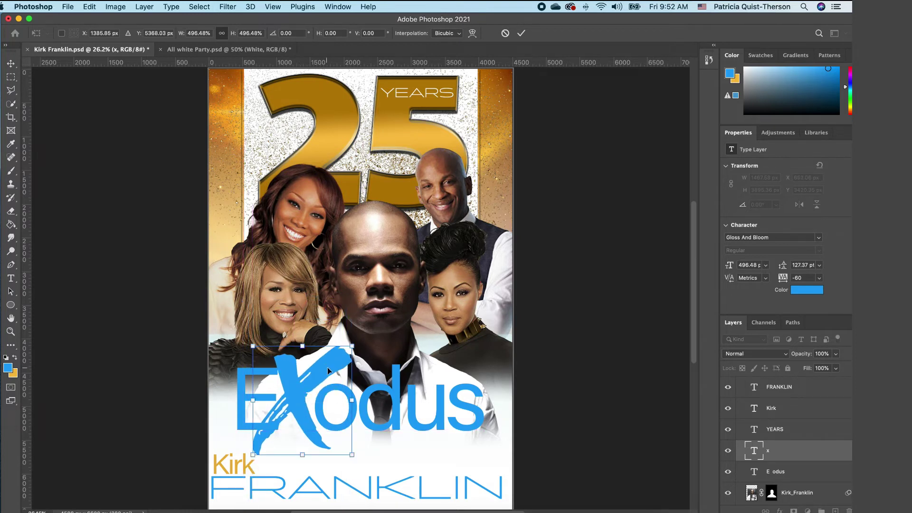
key("Return")
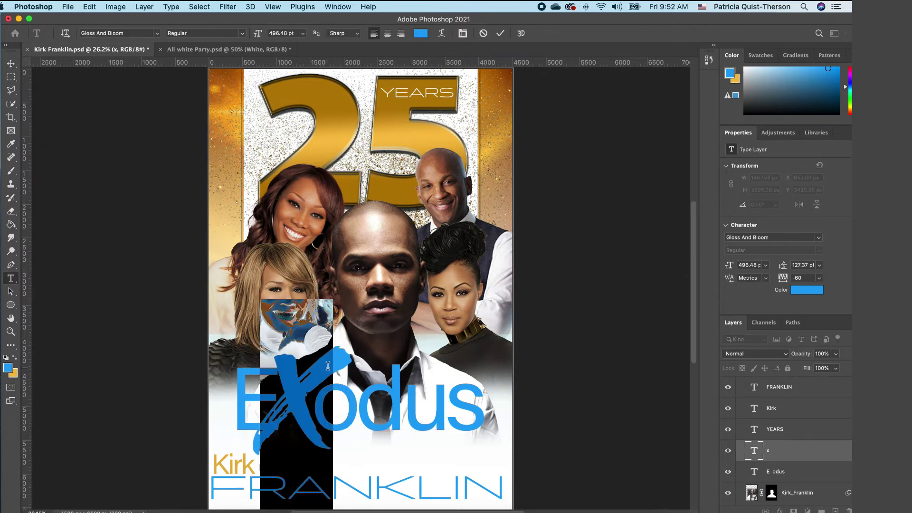
left_click(15, 360)
key("v")
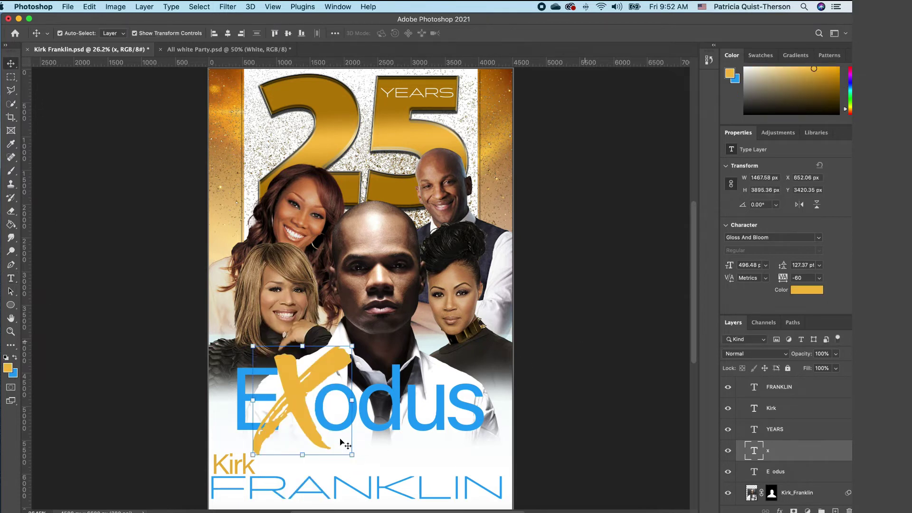
Step: Scale down the x and E odus text together until the x is about 404 pt, centered above the Kirk Franklin title
left_click(402, 417, "shift")
left_click_drag(486, 344, 448, 376)
left_click_drag(400, 429, 434, 429)
key("Return")
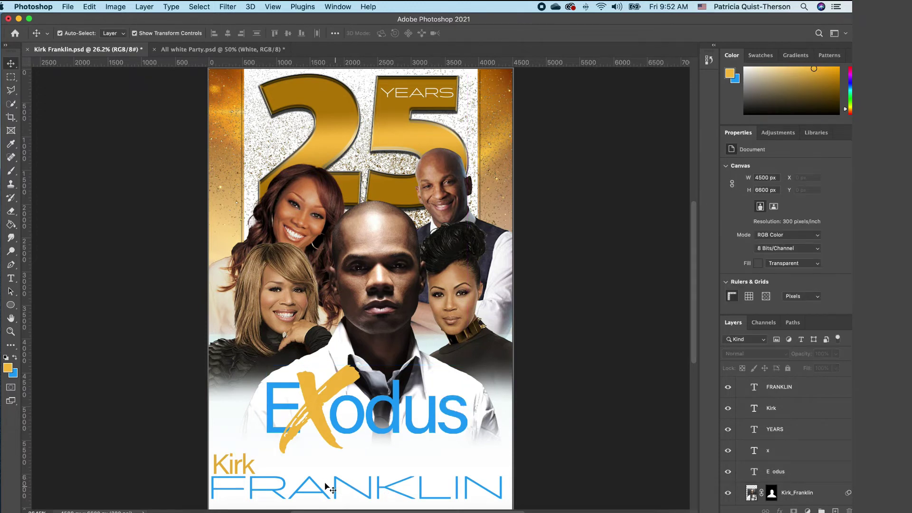
Step: Move the Kirk and FRANKLIN text together up to sit directly beneath Exodus
left_click(327, 494)
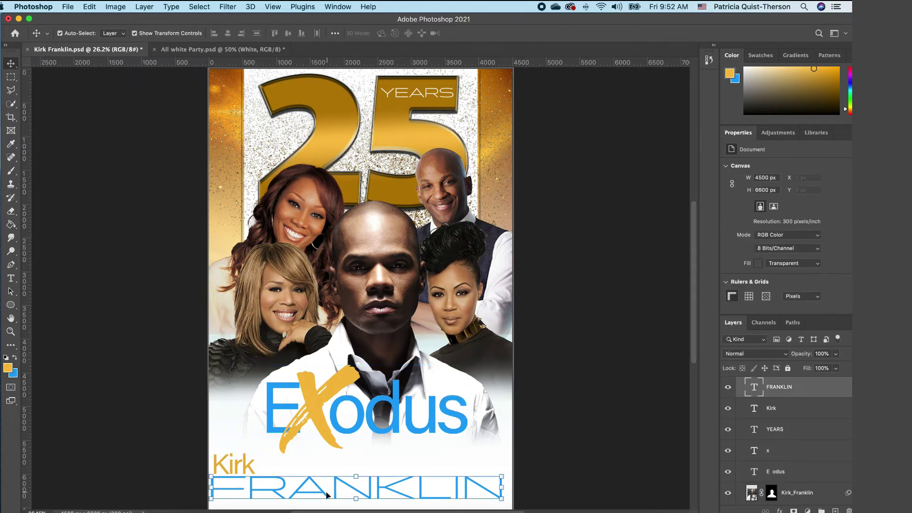
left_click(234, 468, "shift")
left_click_drag(235, 467, 257, 443)
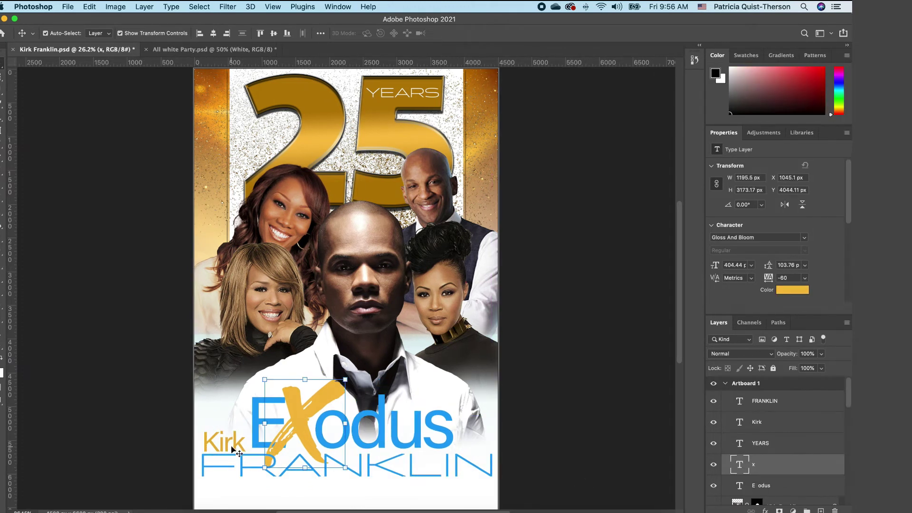
Step: Duplicate the Kirk text, place the copy above the E of Exodus and change its wording to "The"
left_click(226, 442)
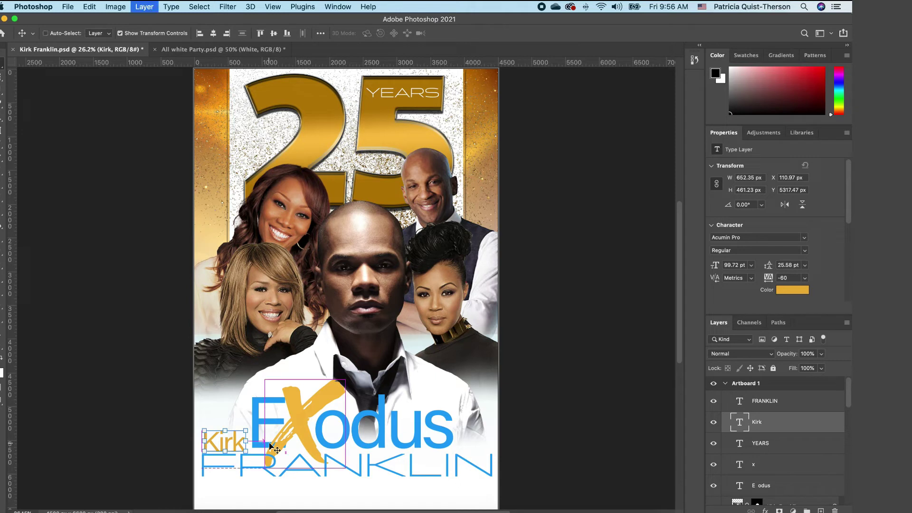
key("super+j")
left_click_drag(230, 439, 296, 379)
left_click(1, 282)
type("The")
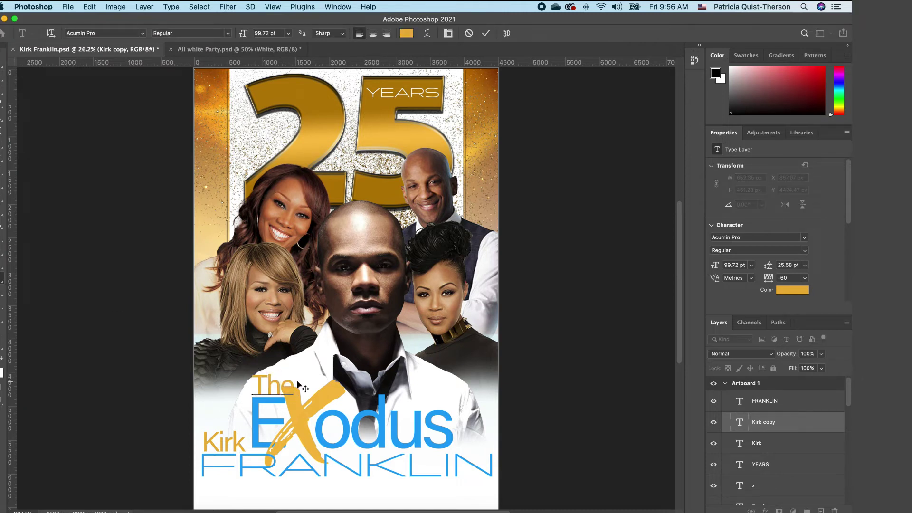
Step: Recolor the word The black
left_click(2, 62)
key("x")
key("alt+BackSpace")
double_click(275, 388)
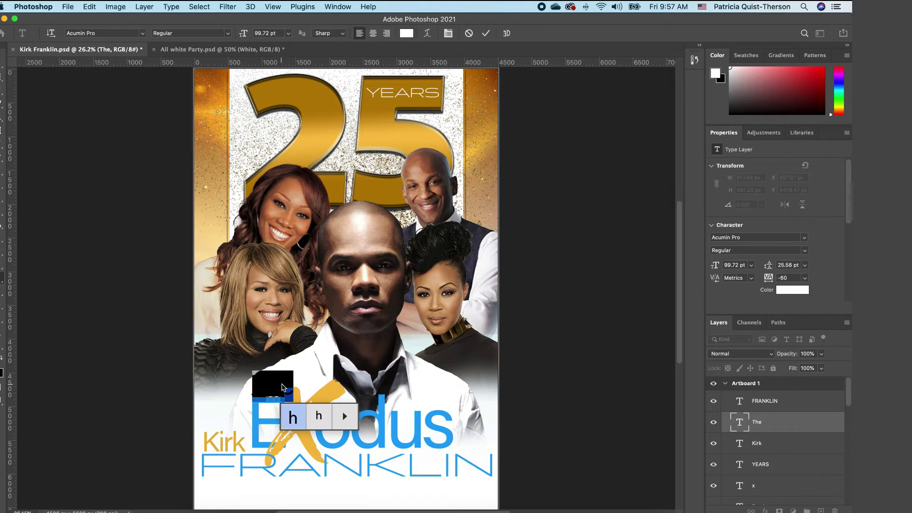
left_click(2, 359)
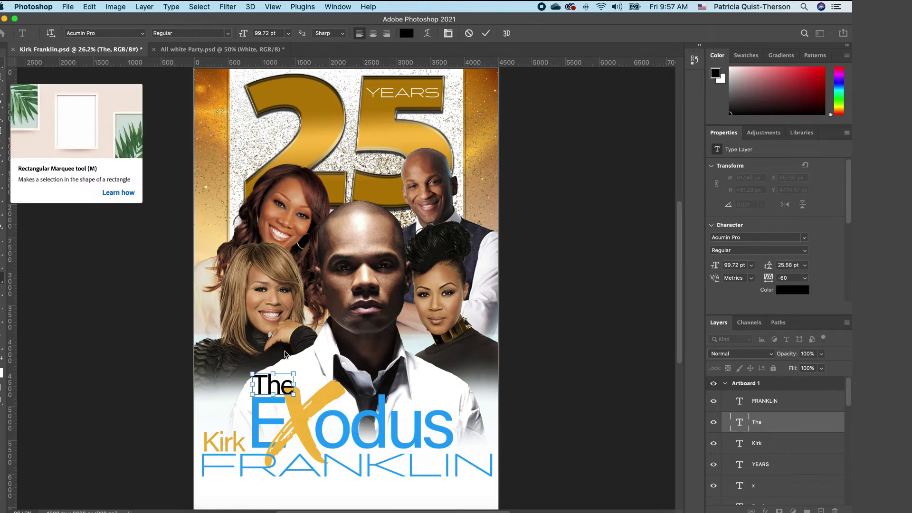
key("Escape")
Step: Scale the word The to 67.17% and place it above the last letters of Exodus
left_click_drag(292, 377, 283, 384)
left_click(824, 31)
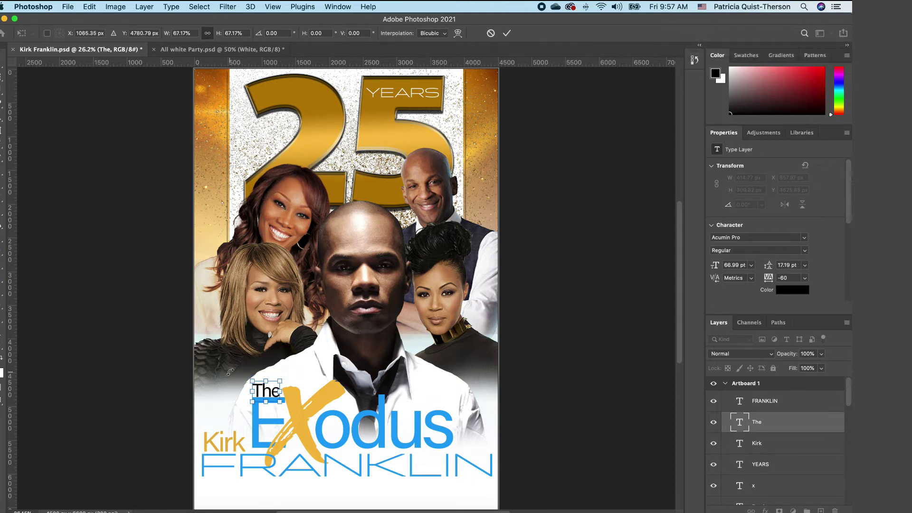
key("Return")
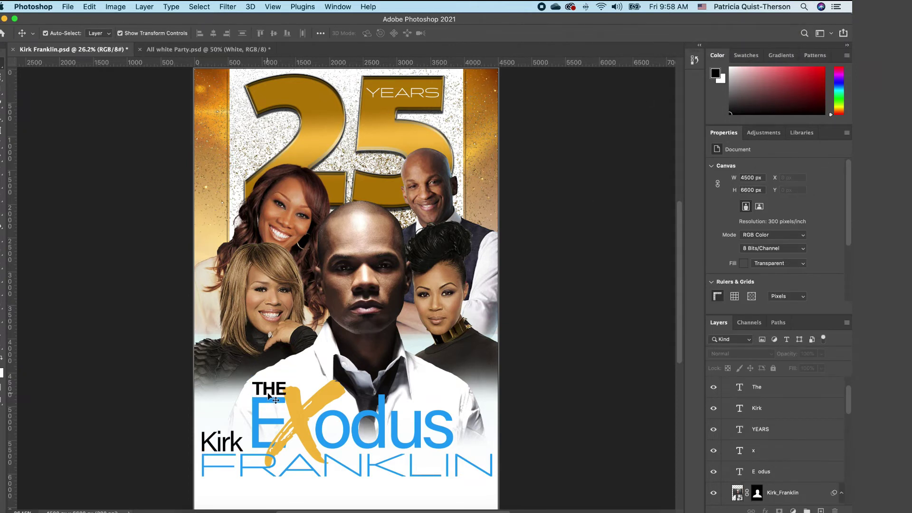
left_click_drag(269, 394, 434, 404)
left_click(553, 418)
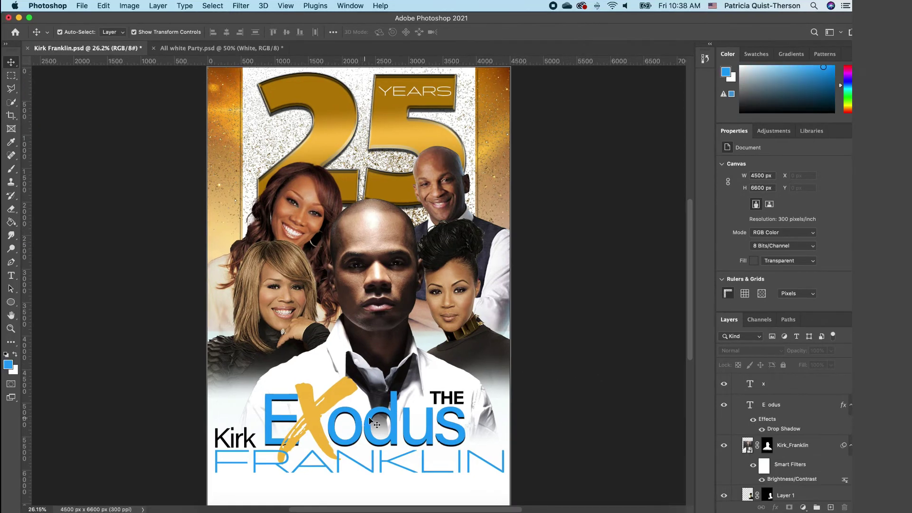
Step: Duplicate the gold x, enlarge the copy to 335.17% and position it across the lower half of the poster behind the Kirk text
left_click(349, 399)
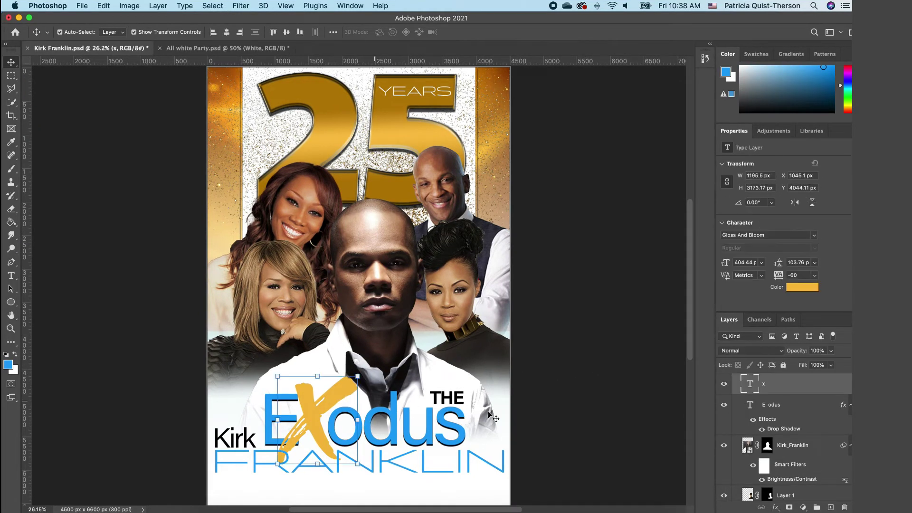
key("super+j")
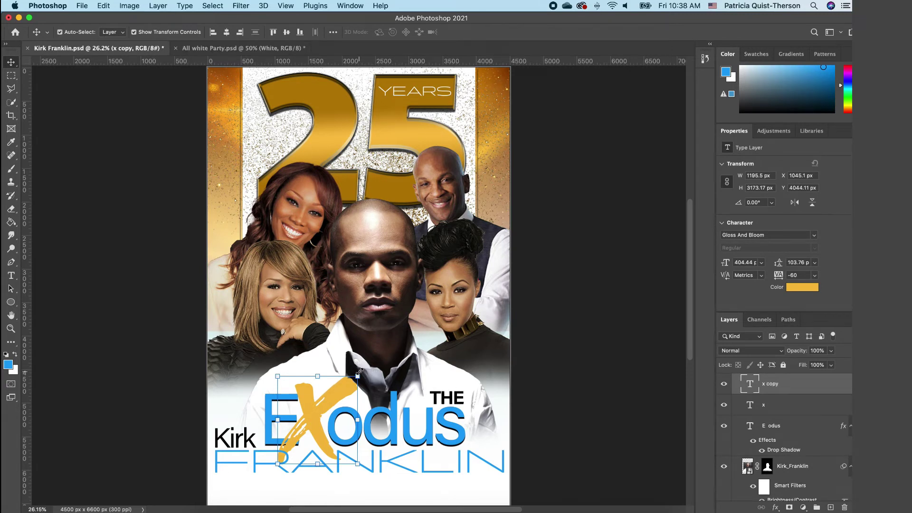
key("super+t")
left_click_drag(357, 376, 487, 313)
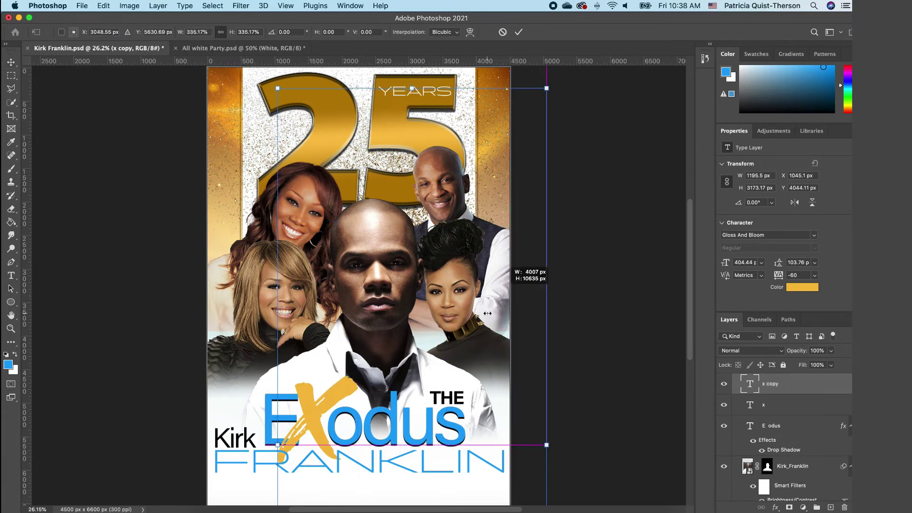
left_click_drag(322, 471, 321, 471)
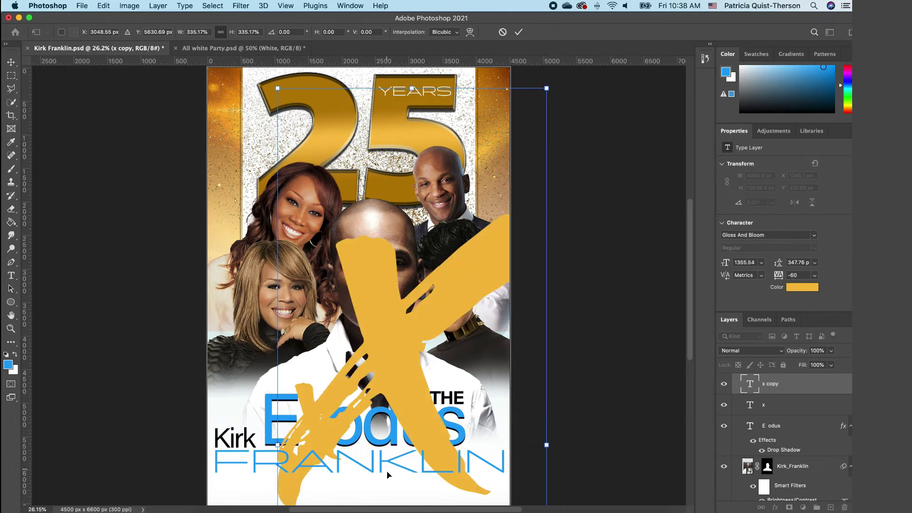
left_click_drag(306, 391, 288, 412)
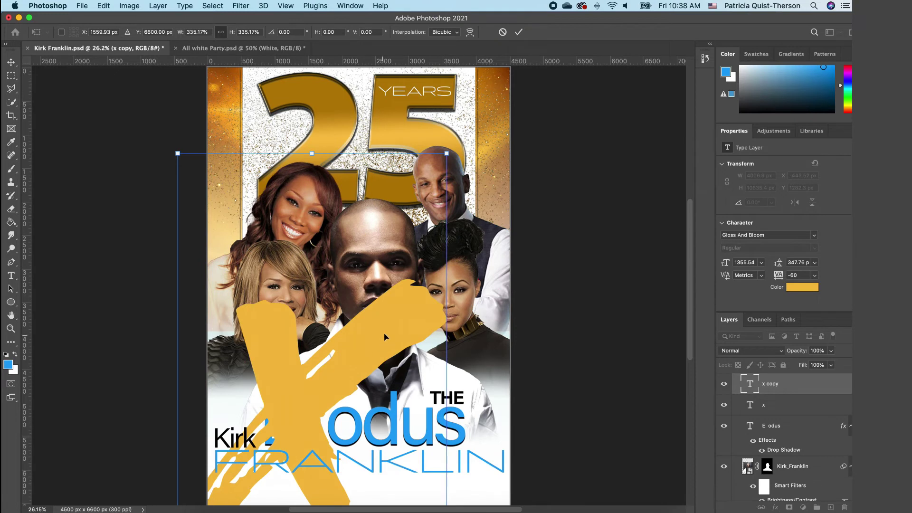
left_click_drag(372, 349, 386, 337)
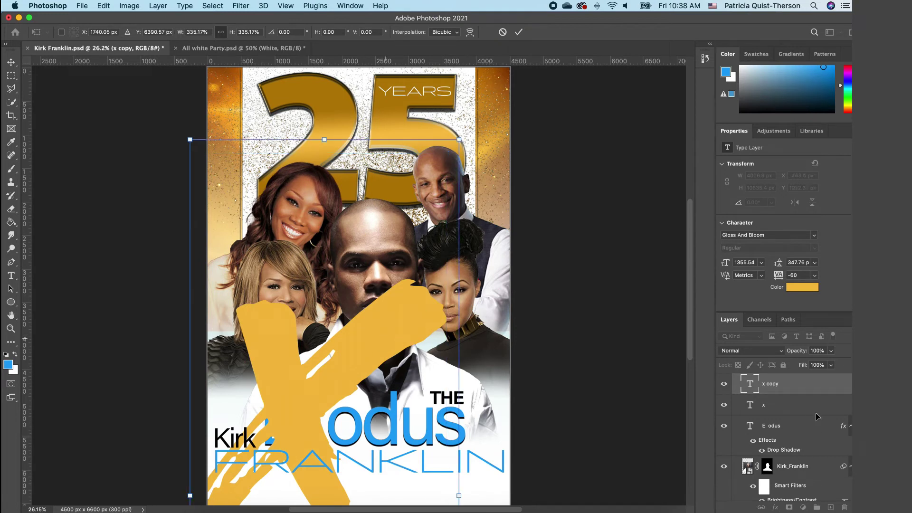
Step: Lower the enlarged x copy's opacity to 27% and apply its transform
left_click(832, 351)
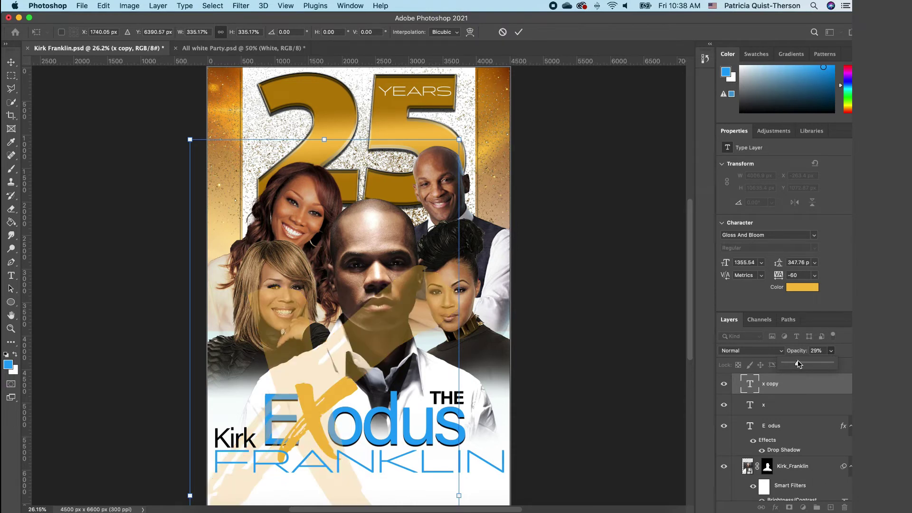
left_click_drag(796, 360, 796, 361)
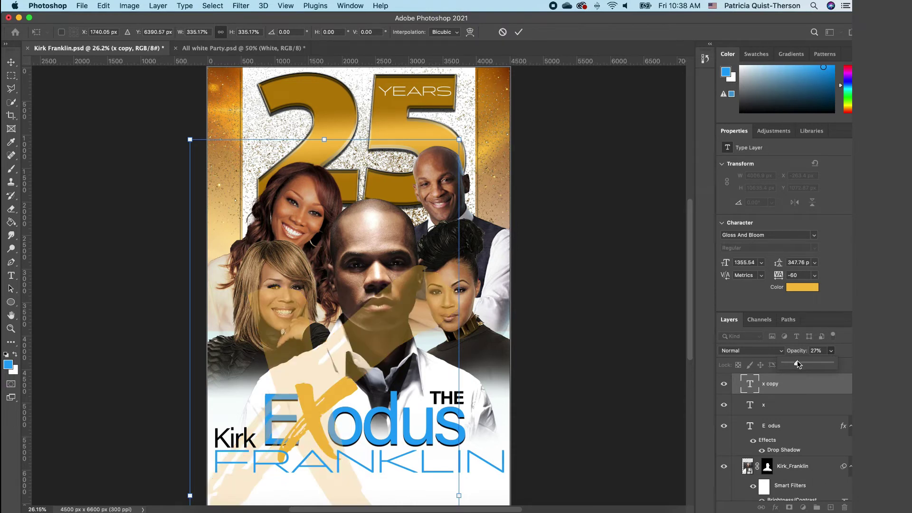
left_click(425, 310)
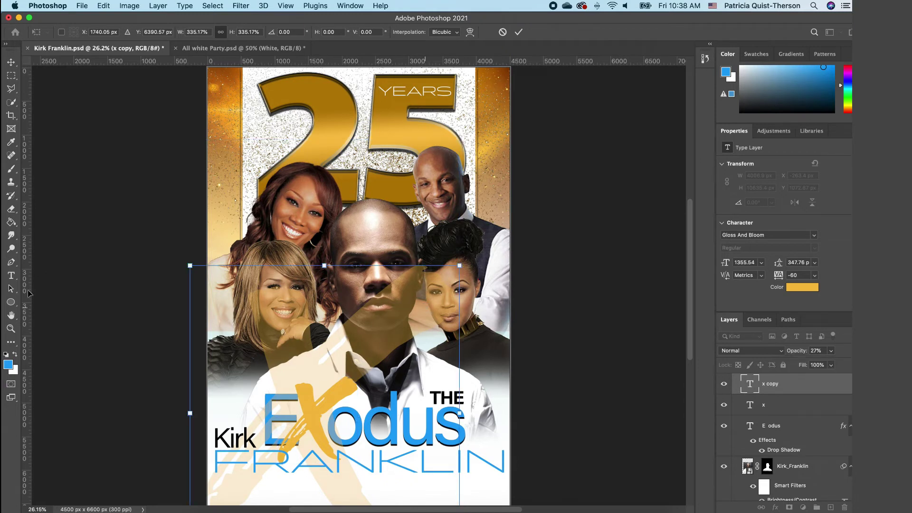
key("Return")
left_click(16, 356)
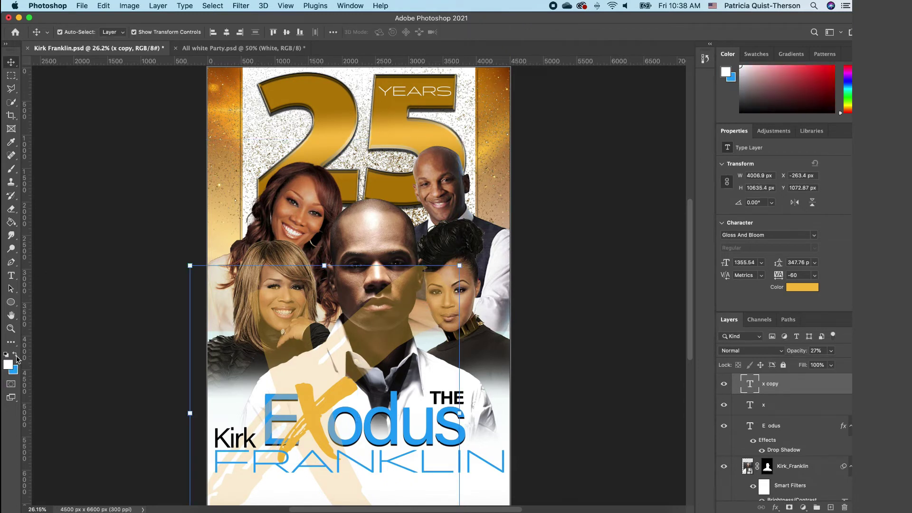
left_click(16, 356)
left_click(88, 335)
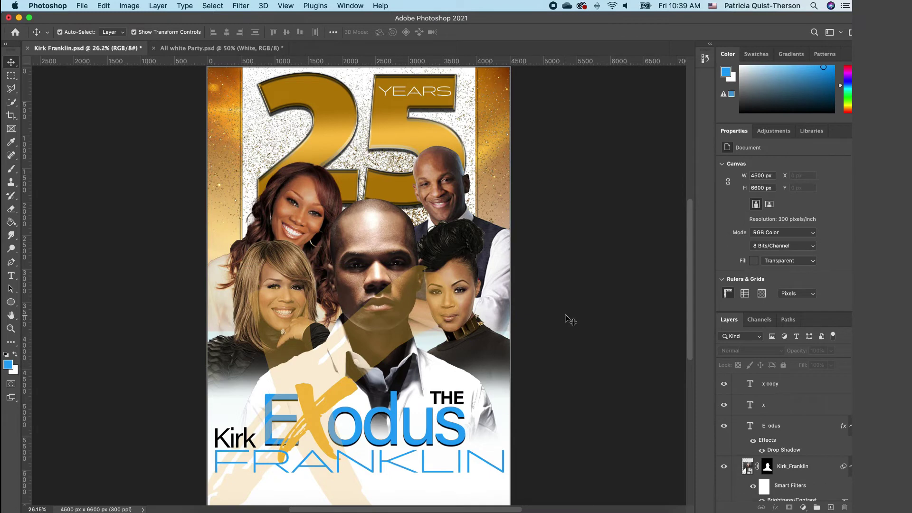
Step: Recolor the enlarged, semi-transparent x from gold to the light blue used for Exodus
left_click(366, 337)
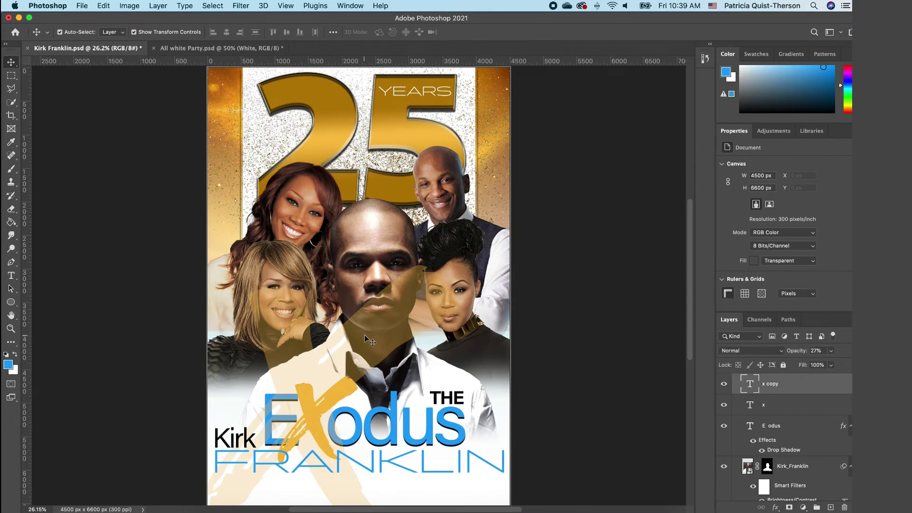
double_click(366, 338)
left_click(16, 355)
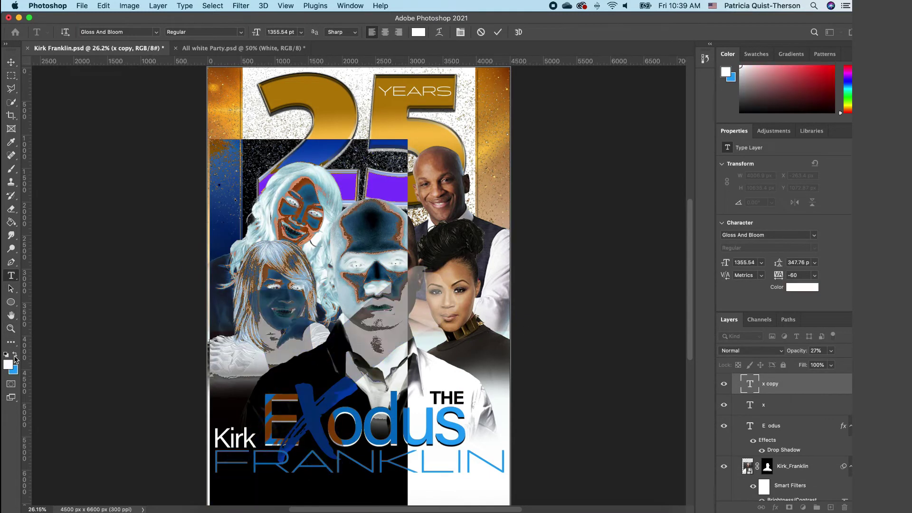
left_click(15, 355)
left_click(644, 341)
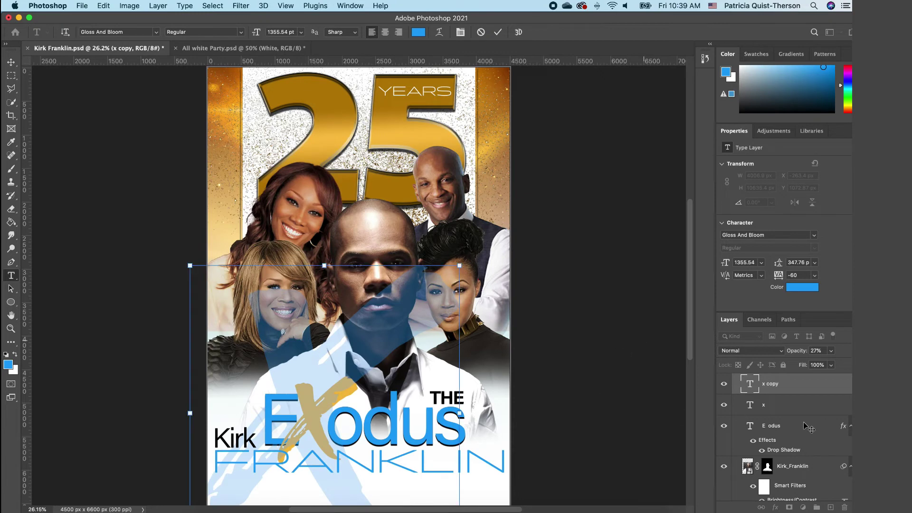
Step: Add a drop shadow to the enlarged light blue x and move its layer below the Exodus text layer
double_click(845, 383)
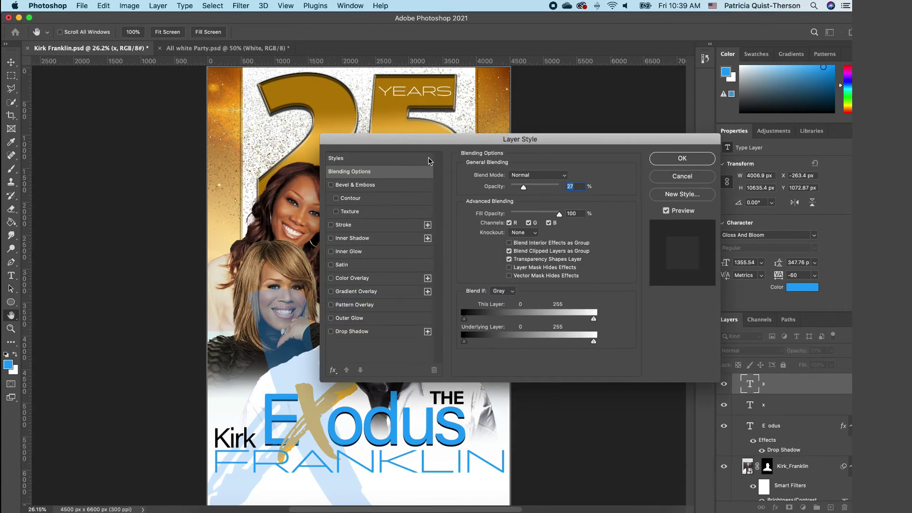
left_click(334, 333)
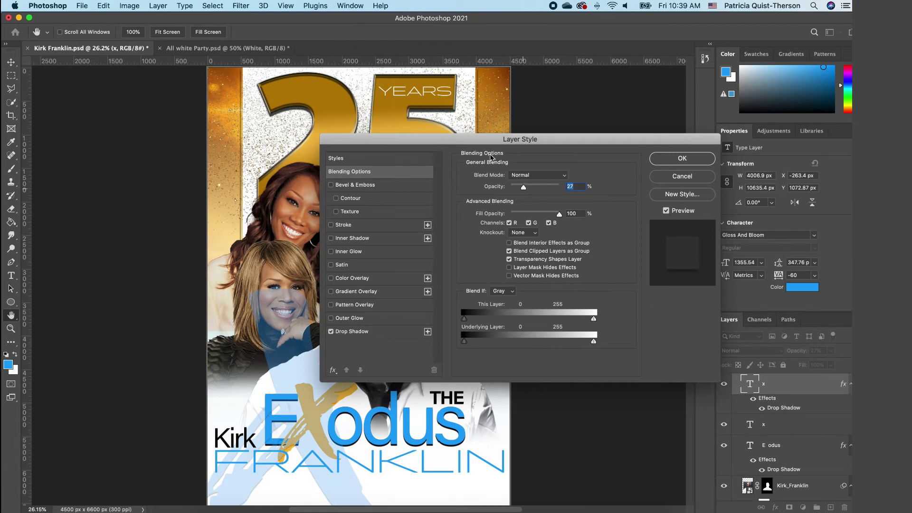
left_click_drag(479, 139, 579, 70)
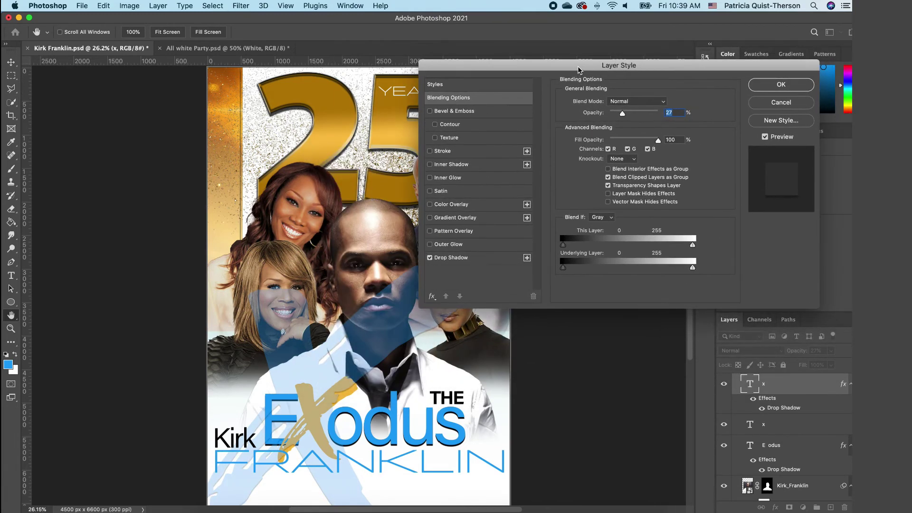
left_click(770, 86)
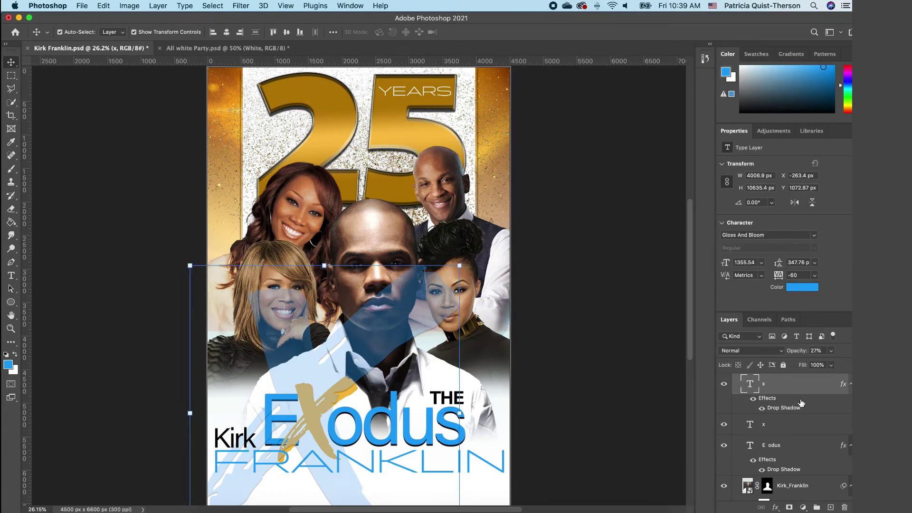
left_click_drag(790, 385, 759, 470)
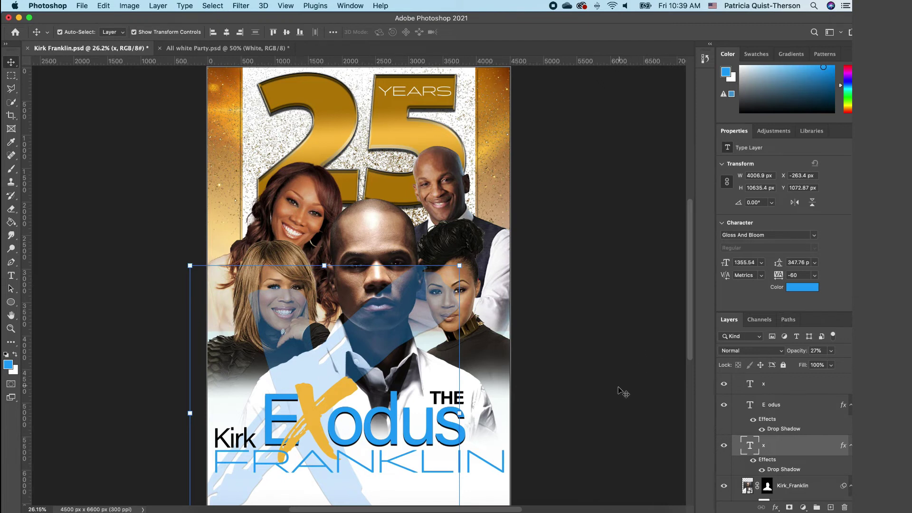
Step: Add a blue-to-transparent linear gradient fill at 19.73° above Layer 2 and clip it to that layer
left_click(776, 416)
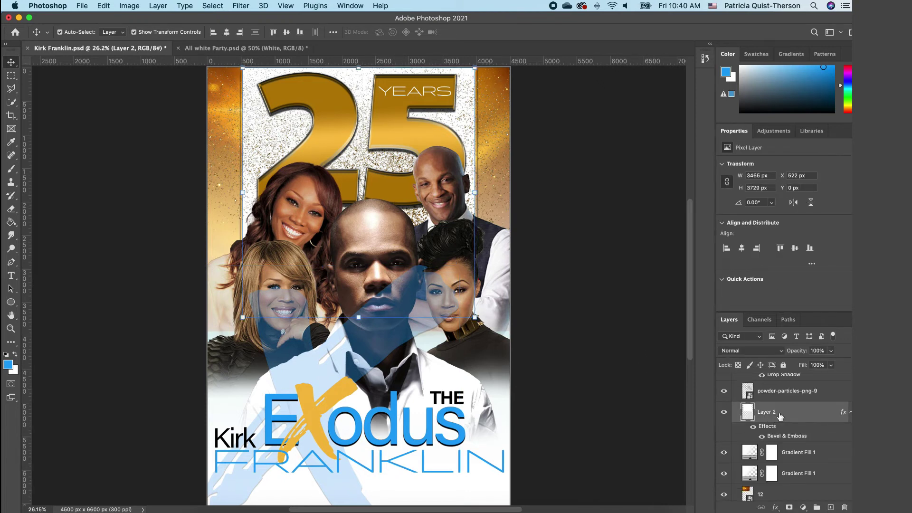
left_click(803, 507)
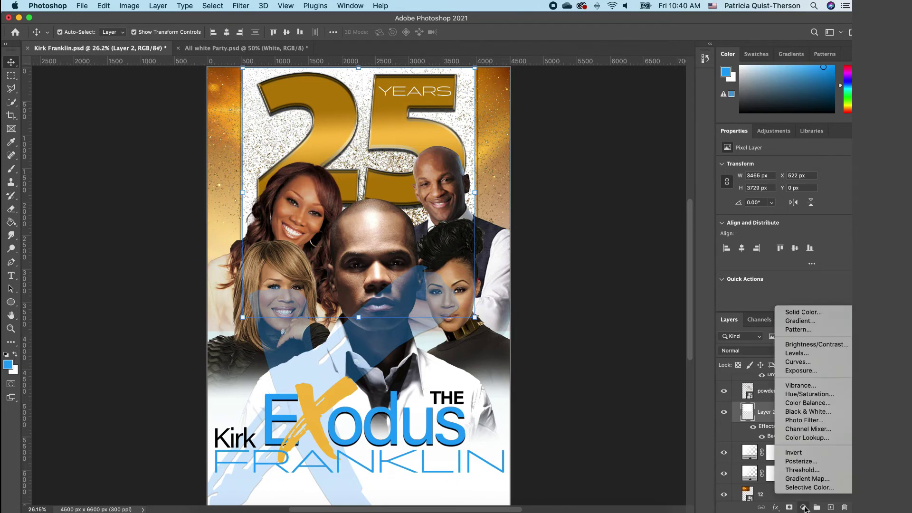
left_click(810, 321)
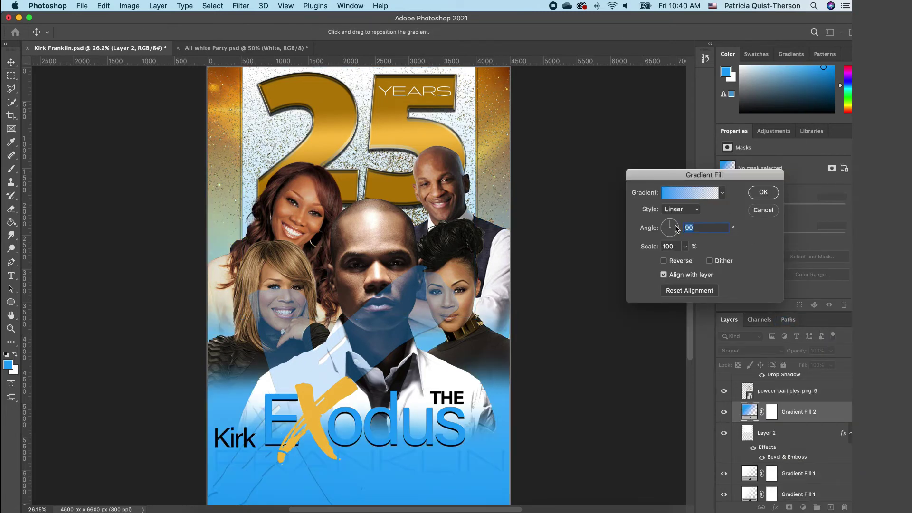
left_click(677, 227)
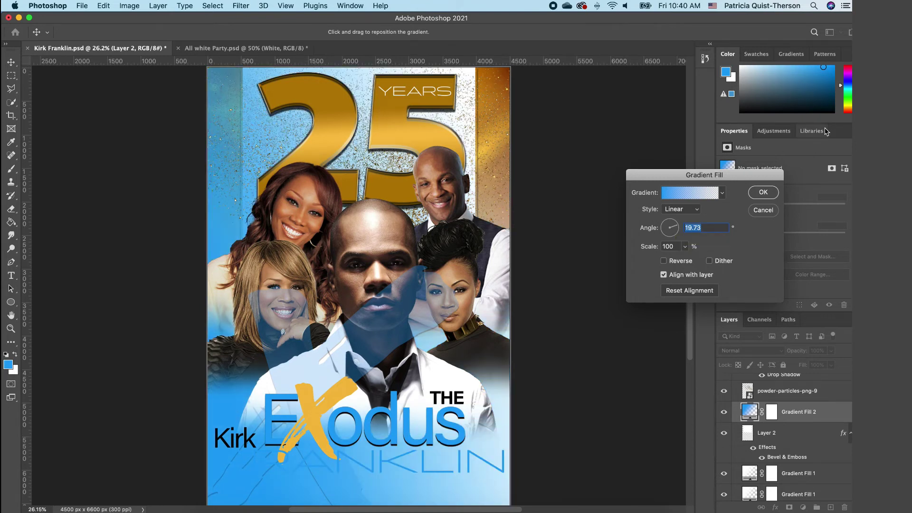
left_click(761, 192)
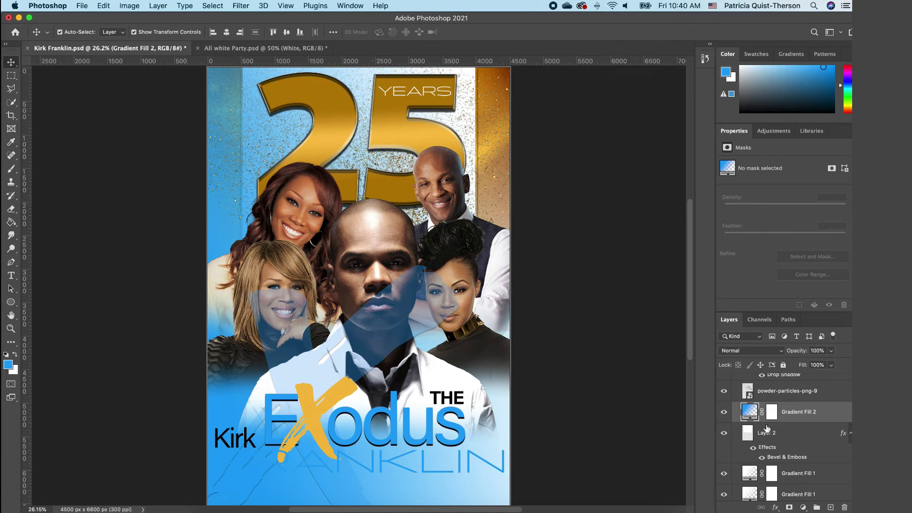
left_click_drag(761, 414, 751, 419)
left_click(751, 420, "alt")
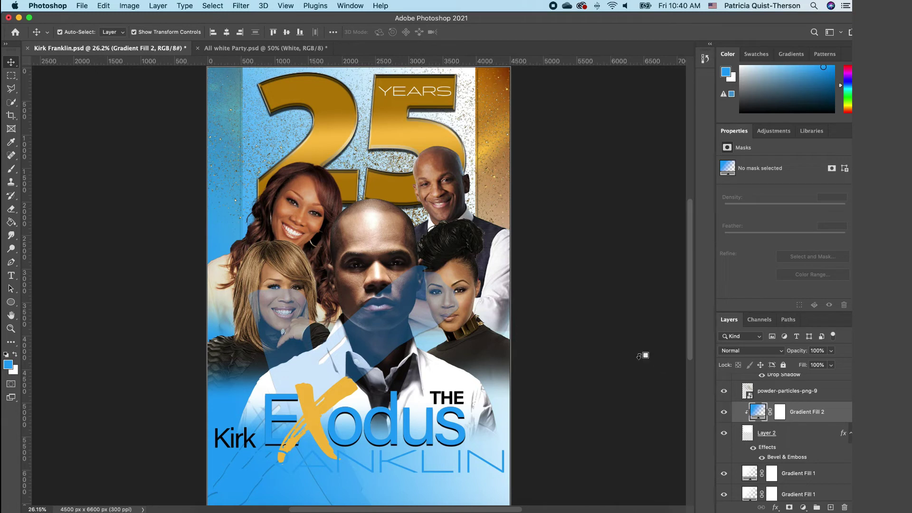
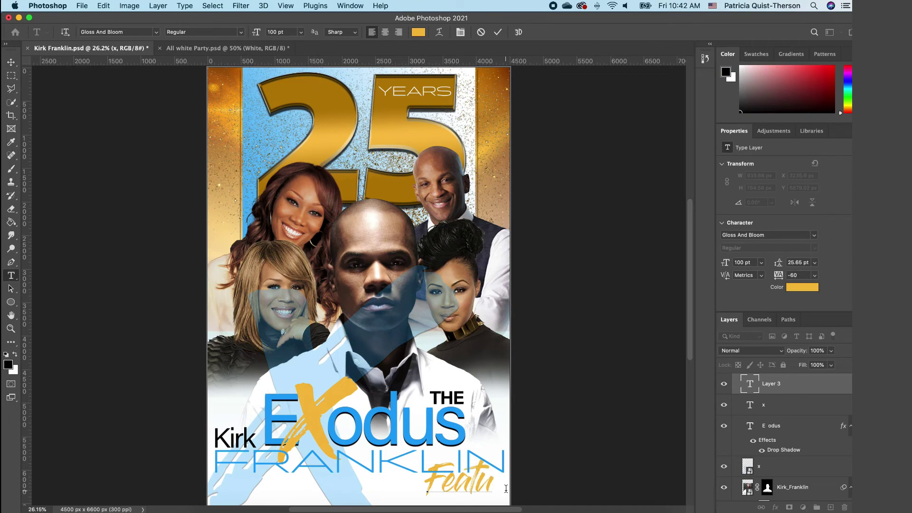
Step: Restyle the new Featuring text in all-caps Arial beneath FRANKLIN and correct its spelling
left_click_drag(545, 494, 362, 483)
double_click(318, 488)
left_click(157, 33)
left_click(198, 74)
scroll(769, 257, "down", 5)
left_click(726, 246)
left_click(335, 488)
key("BackSpace")
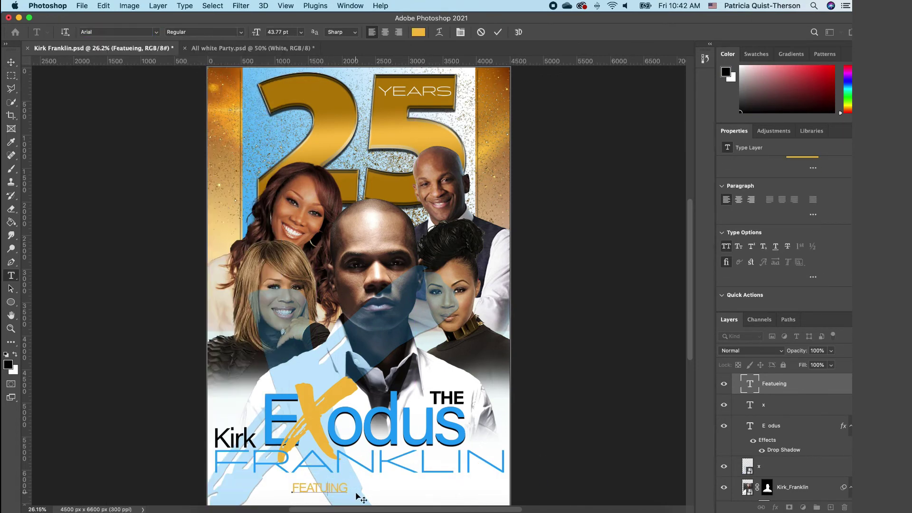
type("r")
left_click(10, 62)
Step: Recolor the word FEATURING black and scale it to 71.45% near the poster's bottom edge
double_click(319, 488)
left_click(15, 354)
left_click(15, 354)
left_click(11, 62)
left_click_drag(356, 482, 337, 486)
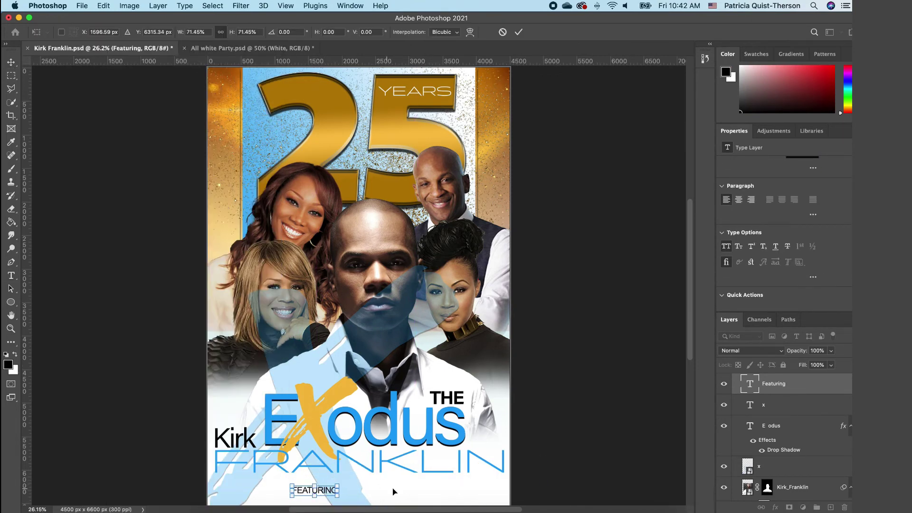
key("Return")
Step: Move FEATURING directly under the FRANKLIN title and append "MARY MARY |" to it
scroll(428, 397, "up", 5)
scroll(427, 394, "down", 5)
left_click_drag(289, 359, 238, 344)
double_click(239, 346)
left_click(256, 346)
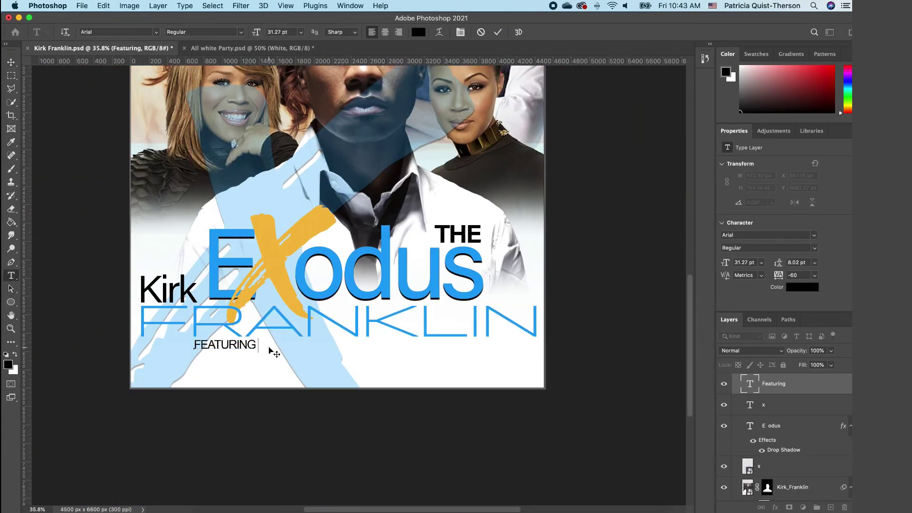
type("| MARY MARY |")
left_click(261, 345)
key("BackSpace")
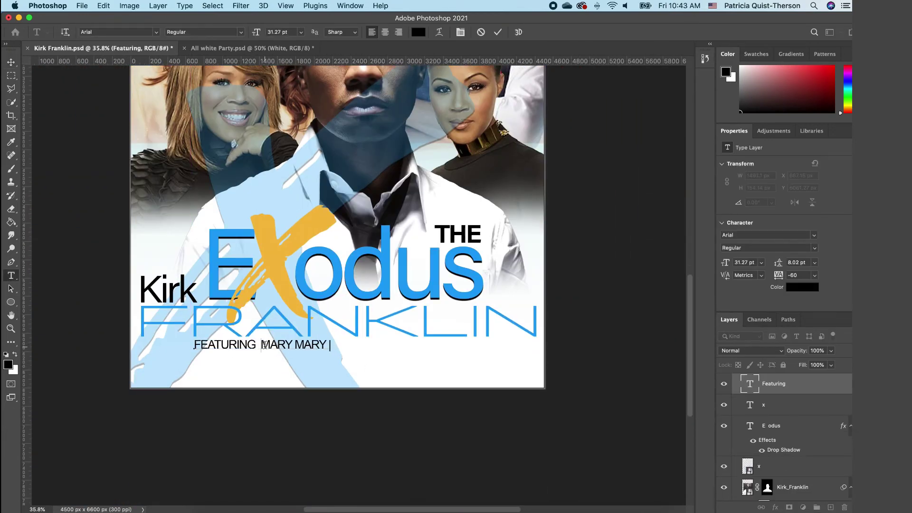
Step: Continue the featuring line with "YOLANDA ADAMS | DONNIE MCCLURKIN"
type("YOLANDA ADAMS | DONNIE MRCLUR")
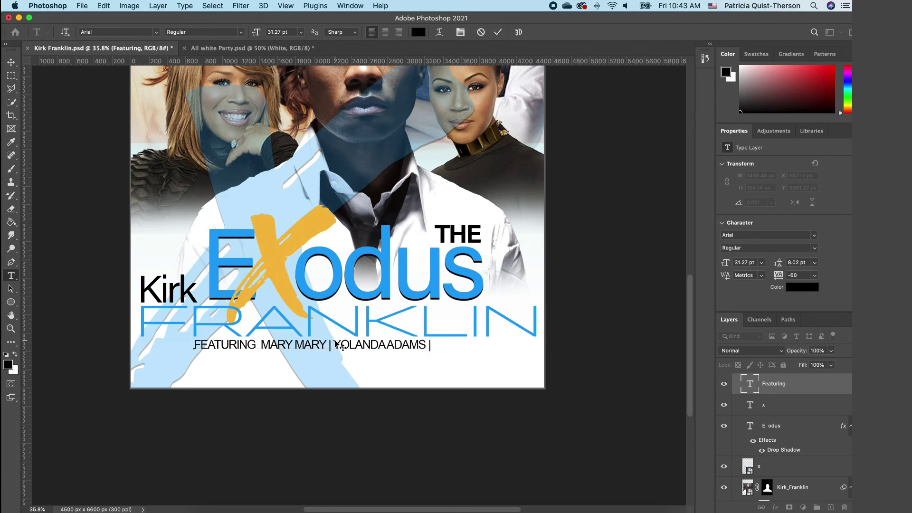
type("KIN")
left_click(495, 345)
key("BackSpace")
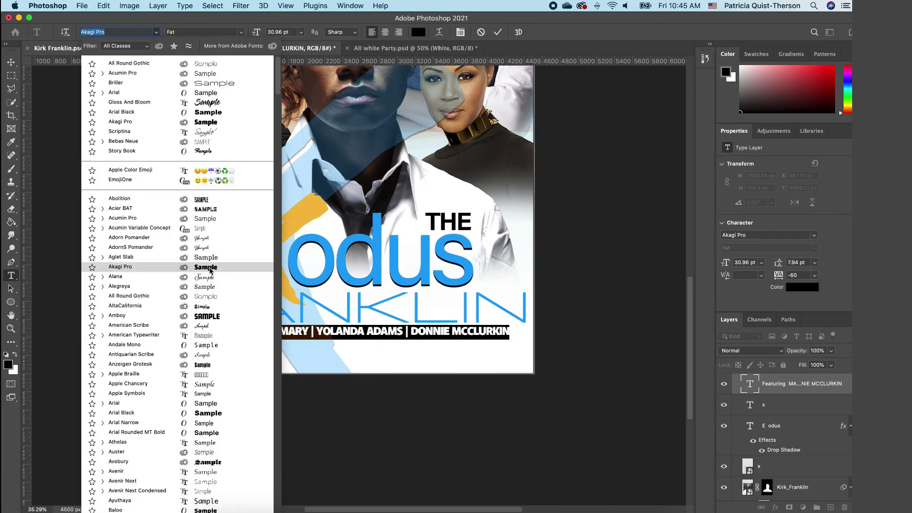
Step: Set the whole featuring line in the Akagi Pro Fat font
left_click(209, 268)
key("ctrl+Return")
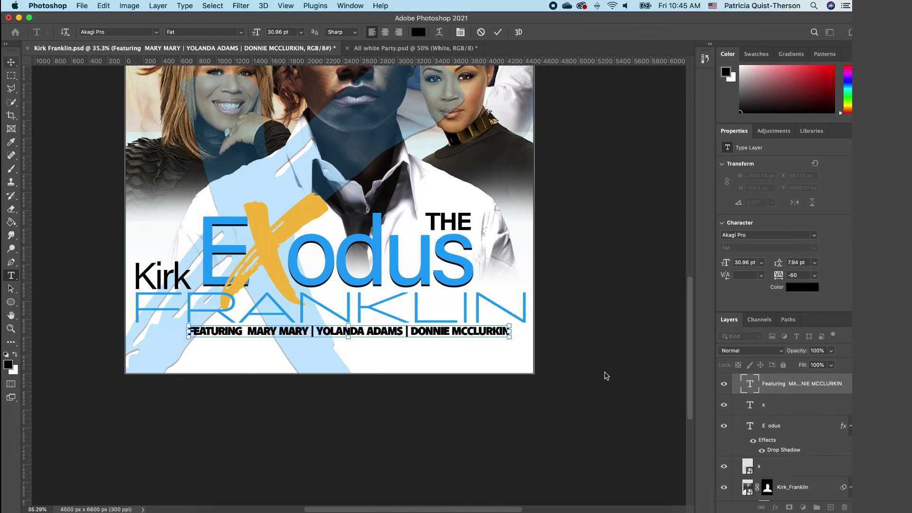
left_click(553, 371)
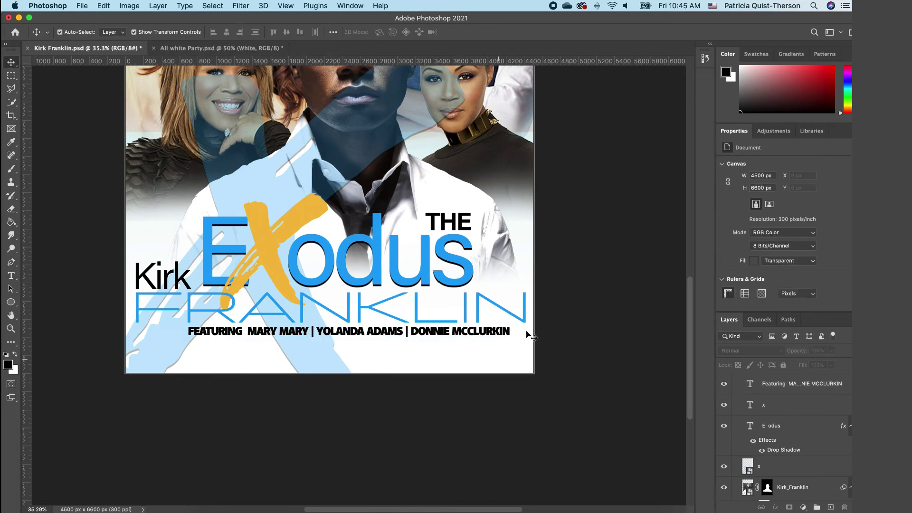
Step: Scale the featuring line to 105.81% so it ends flush with the last letter of FRANKLIN
left_click(509, 332)
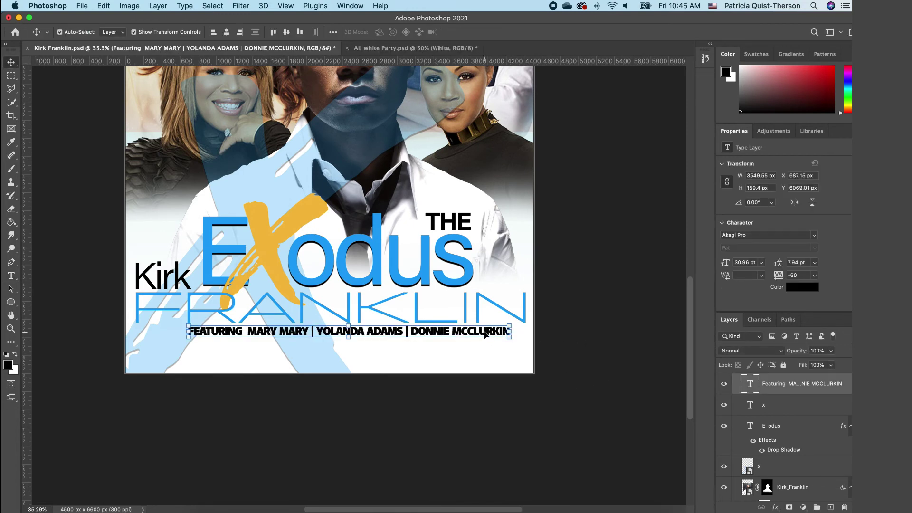
double_click(485, 334)
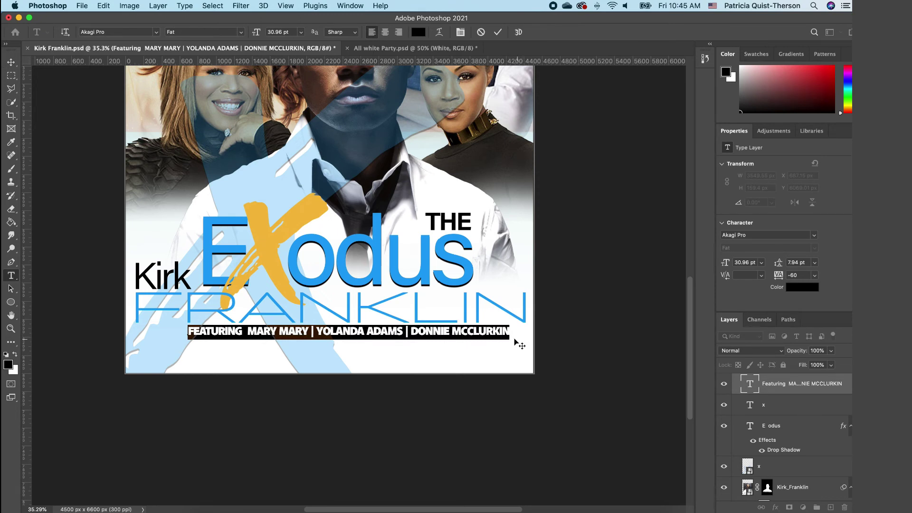
left_click(11, 62)
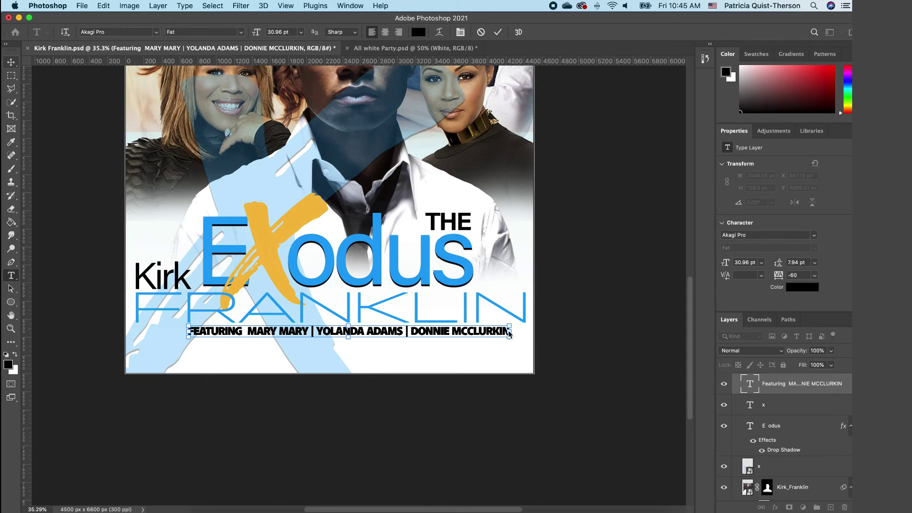
key("ctrl+t")
left_click_drag(509, 338, 530, 342)
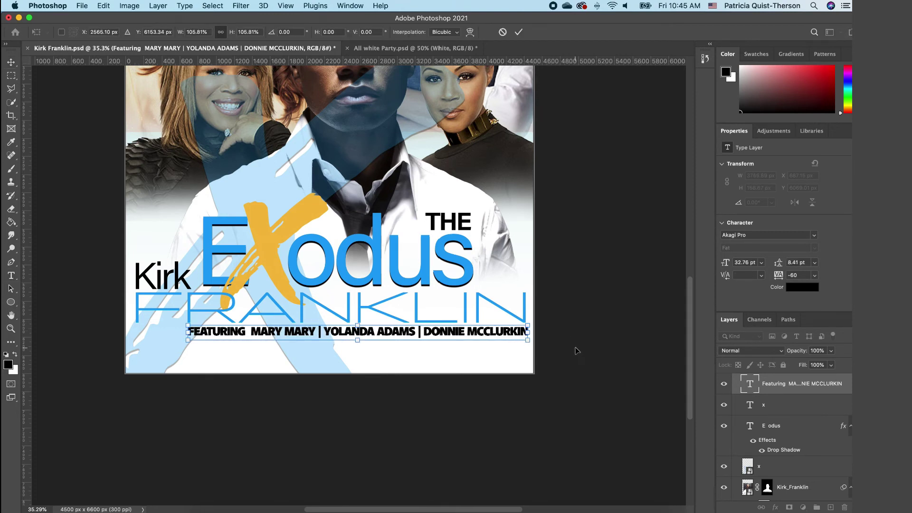
left_click(12, 272)
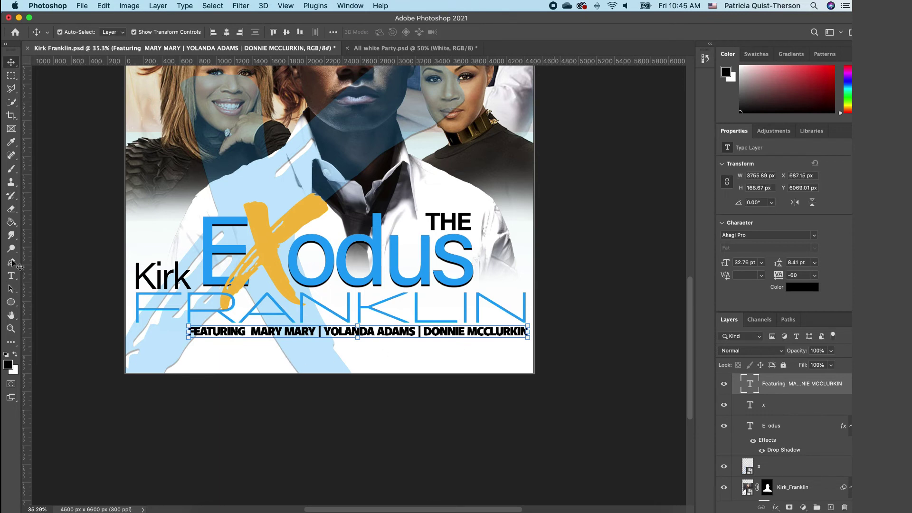
Step: Recolor the word FEATURING to orange-gold #fdad00 and match the x in Exodus to it
left_click(13, 273)
left_click_drag(243, 331, 188, 332)
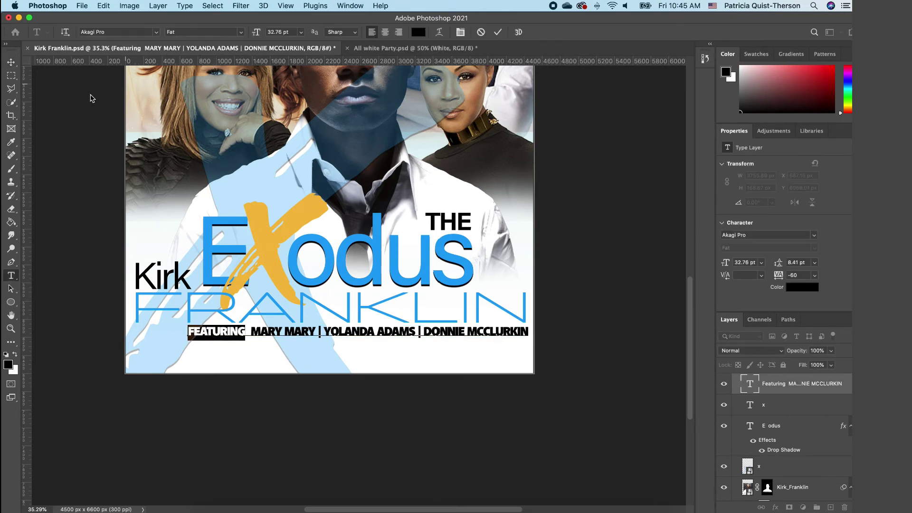
left_click(8, 364)
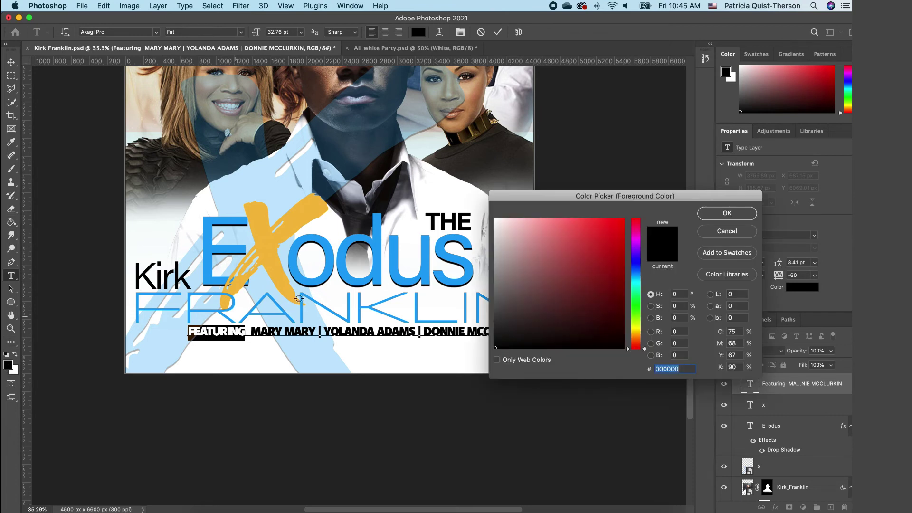
left_click(307, 220)
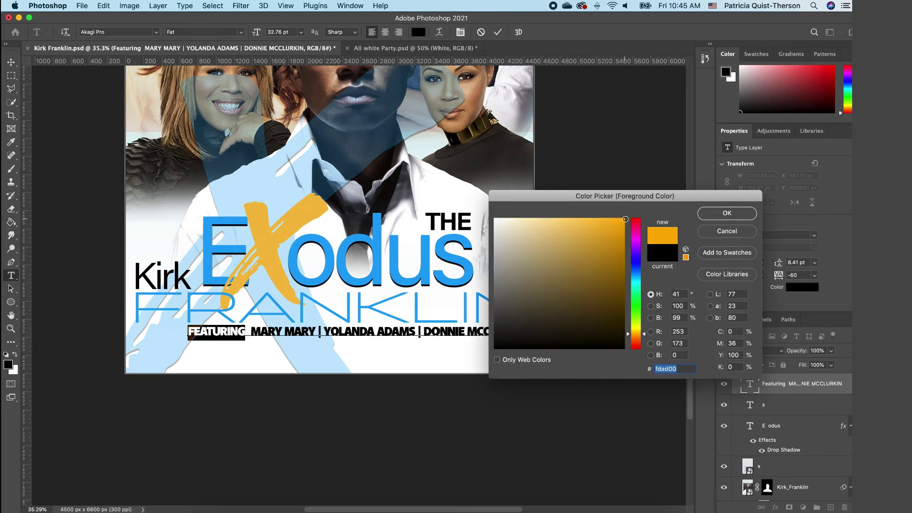
left_click(723, 212)
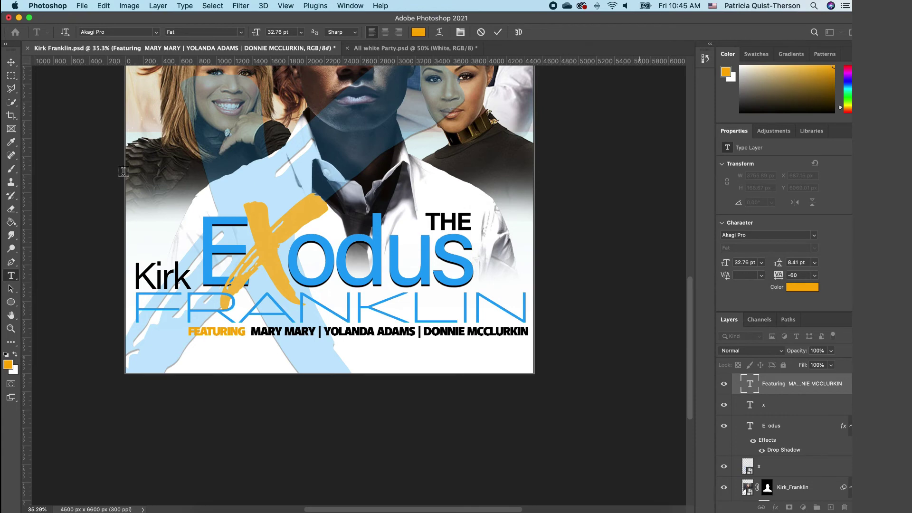
left_click(284, 221)
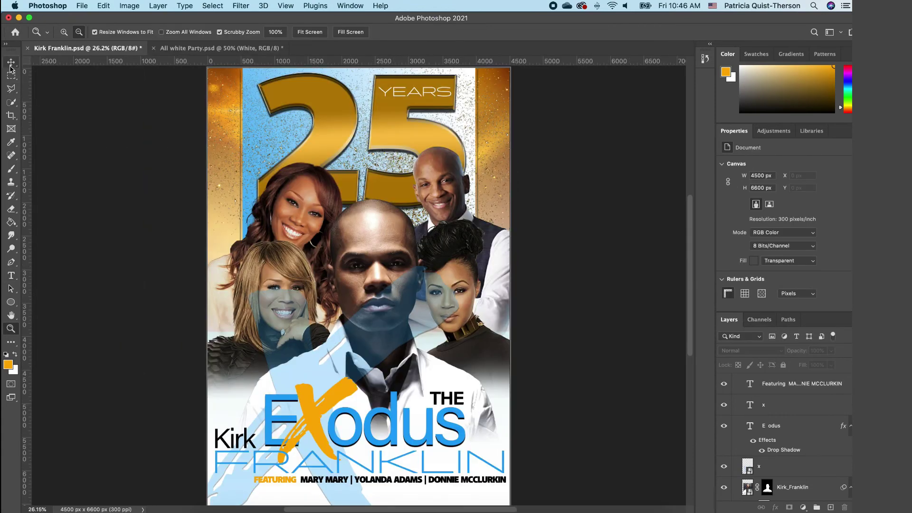
Step: Duplicate the word THE and place the copy beneath FEATURING at the start of the bottom line
left_click(11, 62)
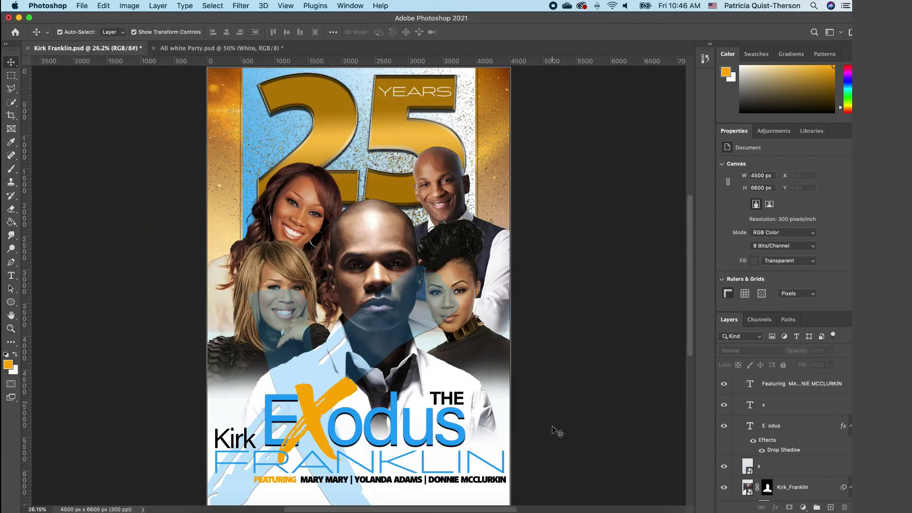
left_click(463, 400)
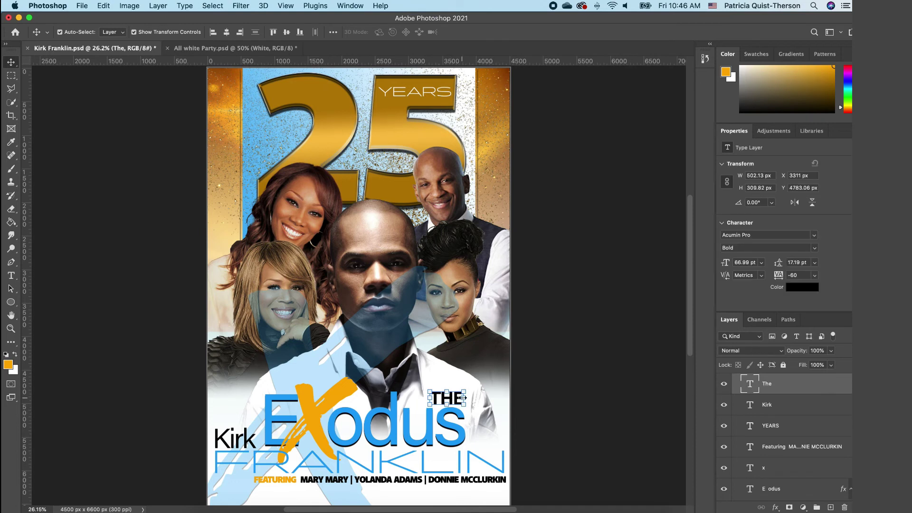
key("super+j")
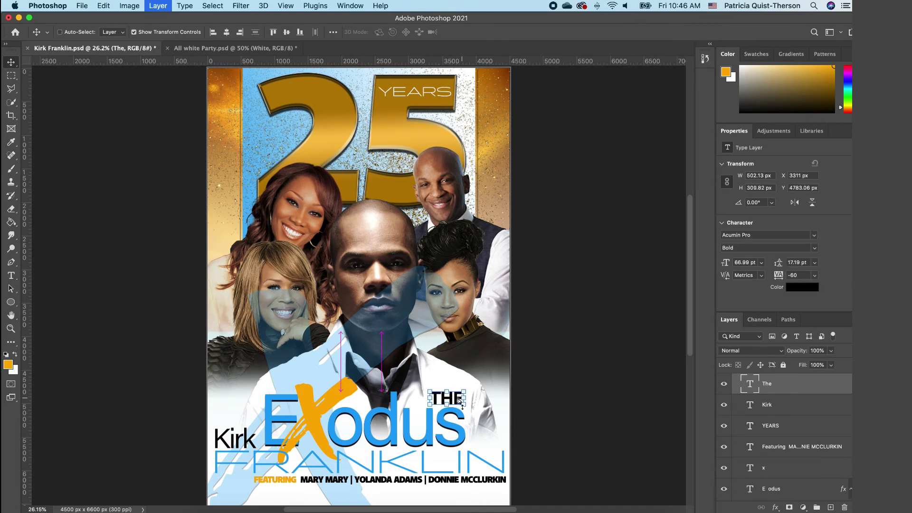
left_click_drag(463, 401, 280, 497)
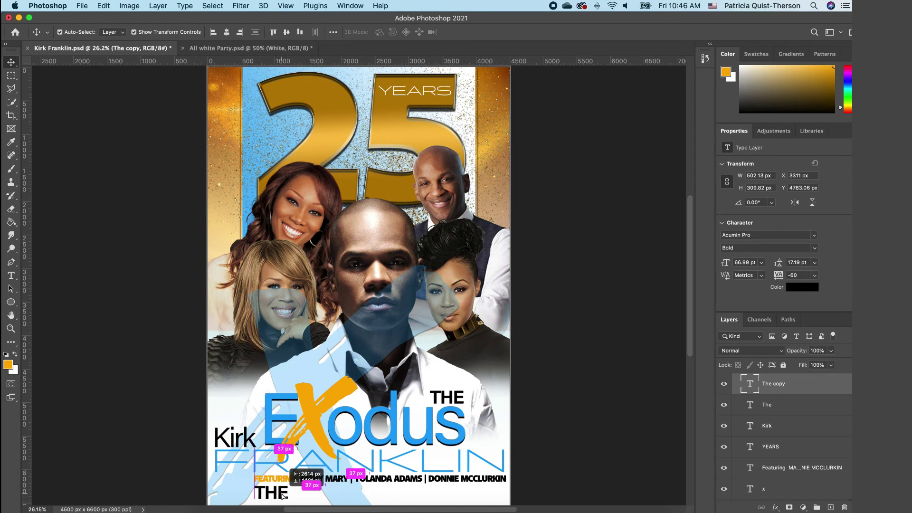
Step: Replace the copied word with "NOV 28TH" and reduce the font size of its TH
double_click(279, 496)
type("NOV 28TH")
mouse_move(337, 492)
left_mouse_down()
mouse_move(317, 492)
mouse_move(329, 493)
left_mouse_up()
left_click(301, 33)
left_click(291, 136)
Step: Append "7PM" and "ARENA, GA" to the date line at 72 pt
left_click(339, 493)
type("7PM")
left_click(301, 33)
left_click(290, 161)
left_click(332, 492)
left_click(374, 493)
type("ARENA, GA")
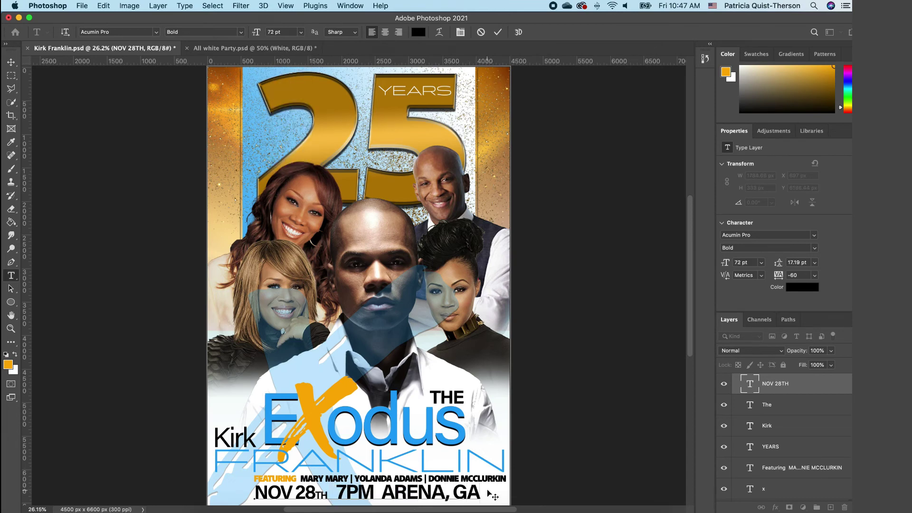
Step: Try other font sizes on the words ARENA, GA in the date line
left_click_drag(480, 493, 381, 492)
left_click(301, 32)
left_click(283, 131)
left_click(301, 32)
left_click(284, 162)
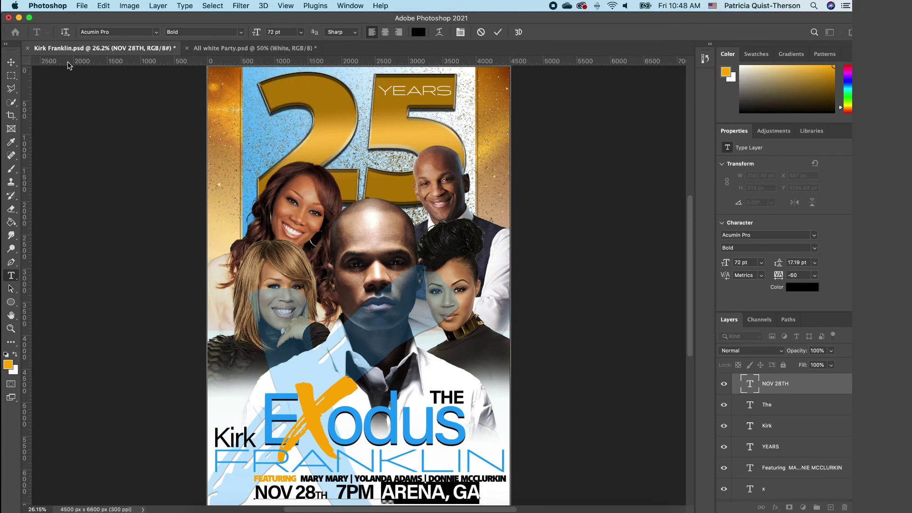
Step: Scale the whole date line down to about 59 pt and nudge it up beneath the featured artists
left_click(11, 63)
left_click_drag(480, 502, 440, 499)
key("shift+Up")
key("shift+Up")
key("shift+Up")
left_click(67, 324)
Step: Insert spaces between 7PM and ARENA, GA so the venue ends level with the artist names above
left_click(11, 276)
left_click(358, 491)
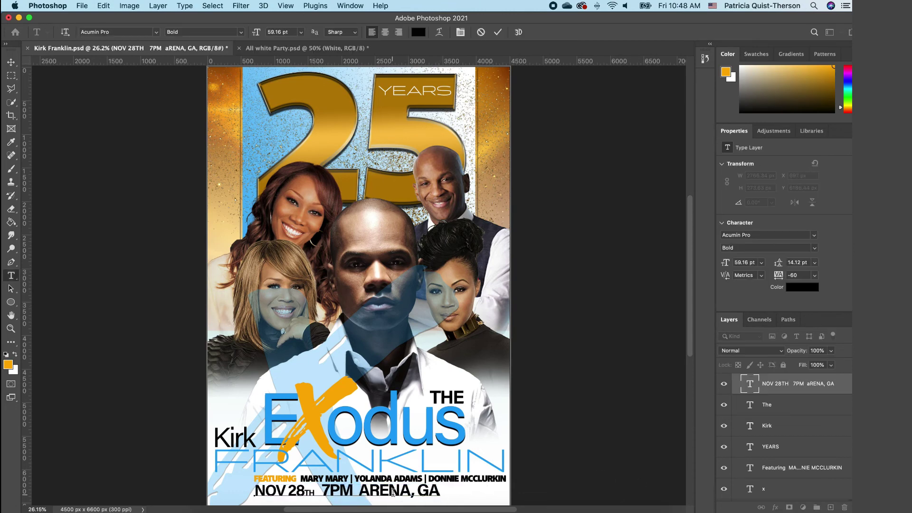
left_click(11, 63)
left_click(587, 375)
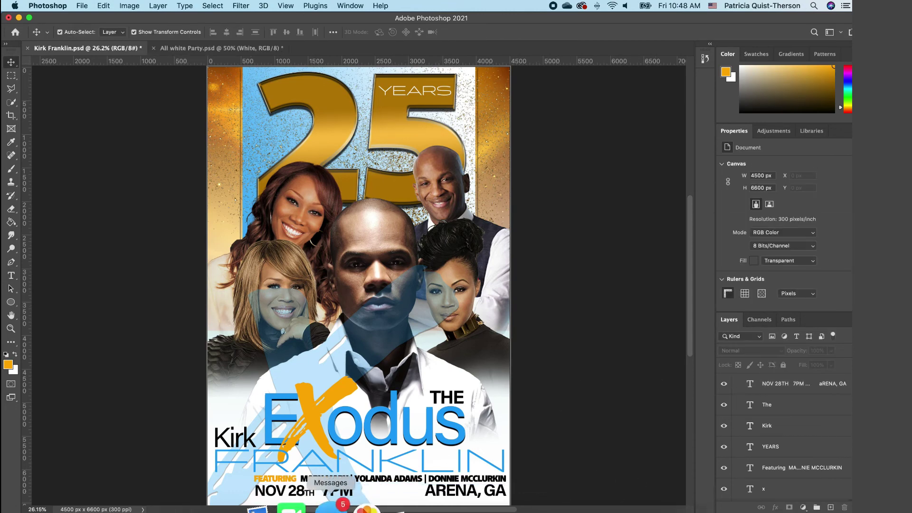
Step: Nudge the date and venue line slightly to the left, and deselect it
left_click(371, 489)
key("Left")
key("Left")
key("Left")
key("Left")
key("Left")
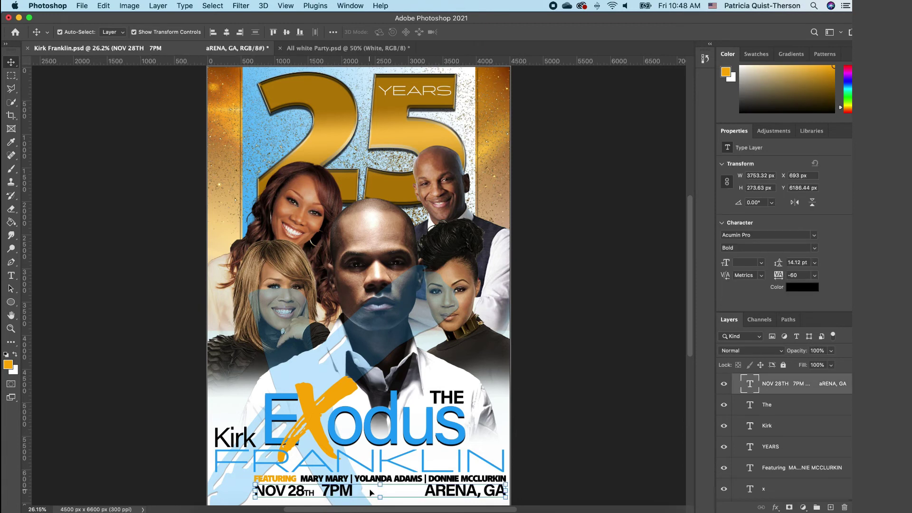
left_click(607, 466)
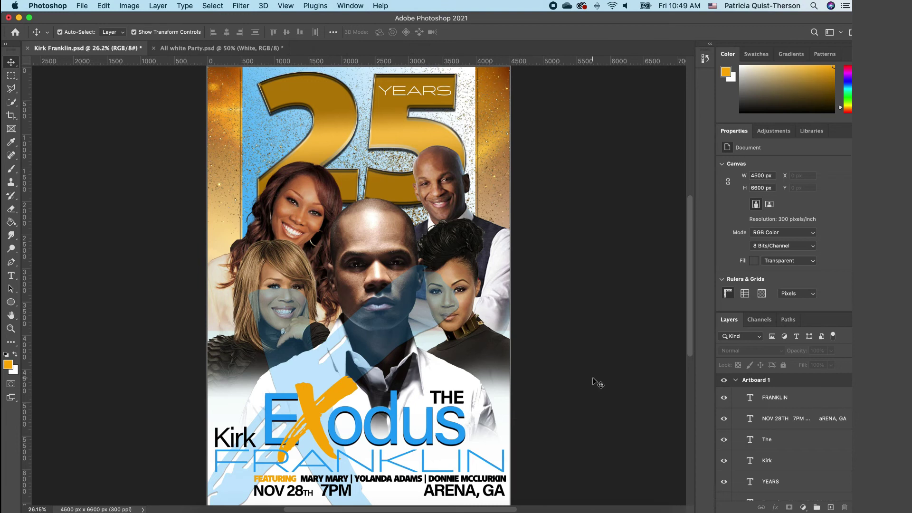
Step: Add a new layer above the FRANKLIN text and fill it with black
left_click(824, 398)
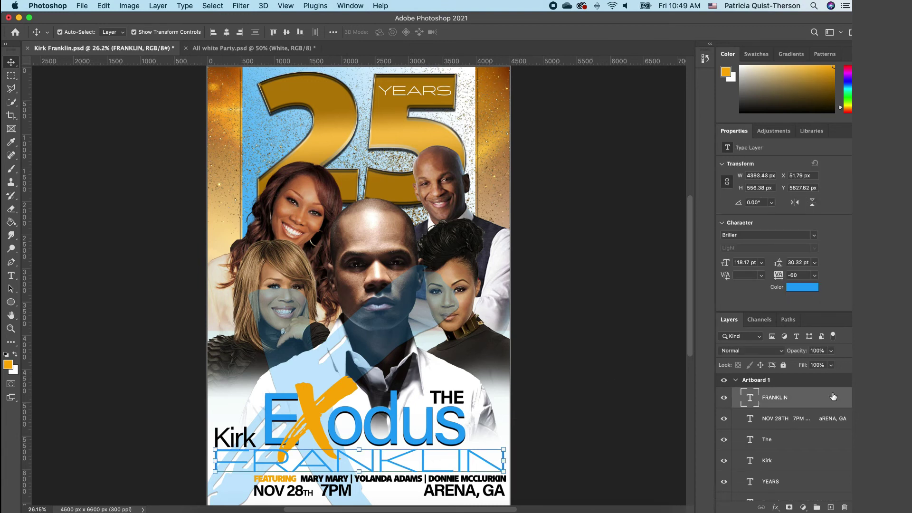
left_click(831, 507)
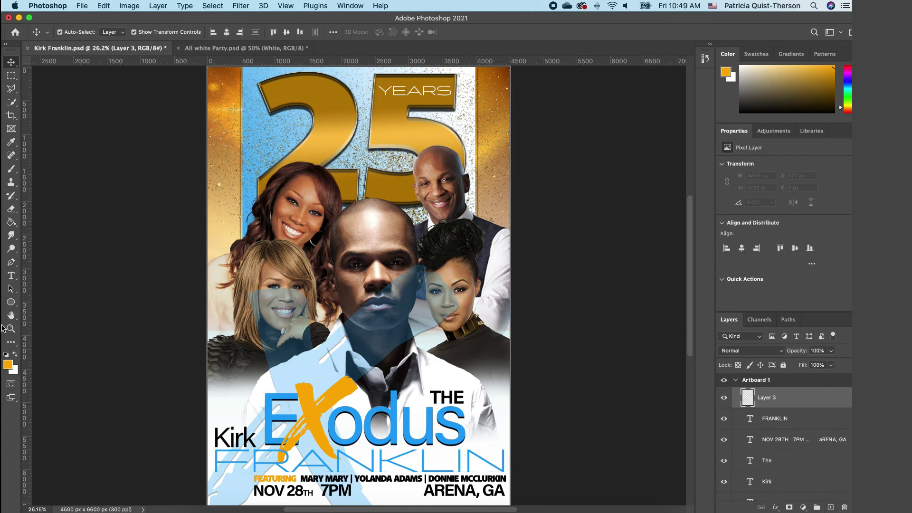
left_click(6, 355)
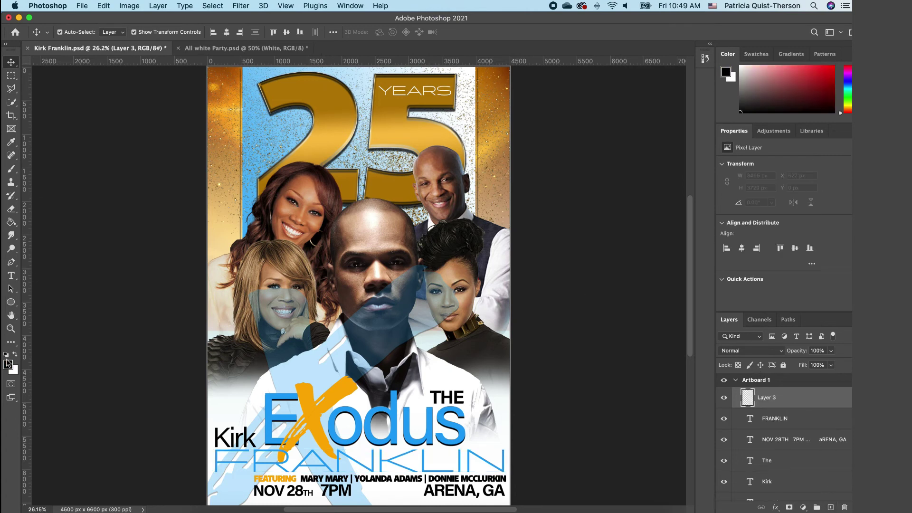
left_click(11, 222)
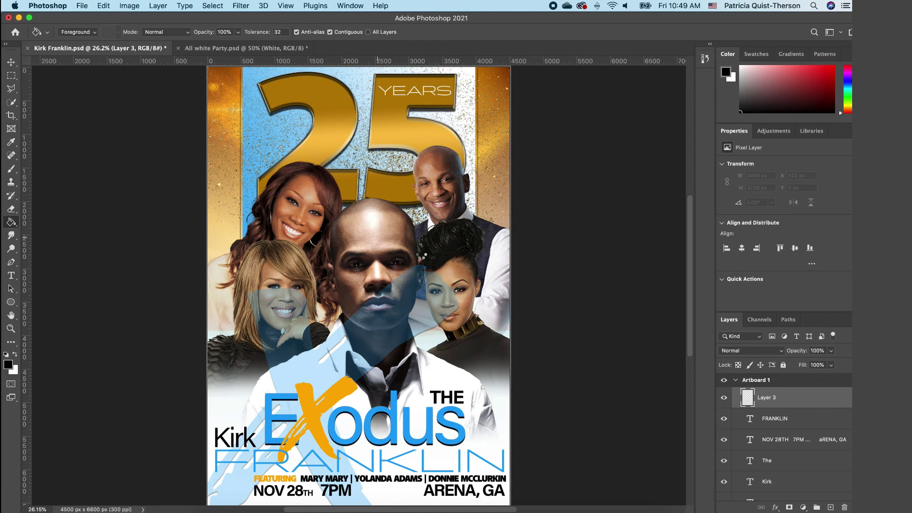
left_click(421, 254)
left_click(420, 255)
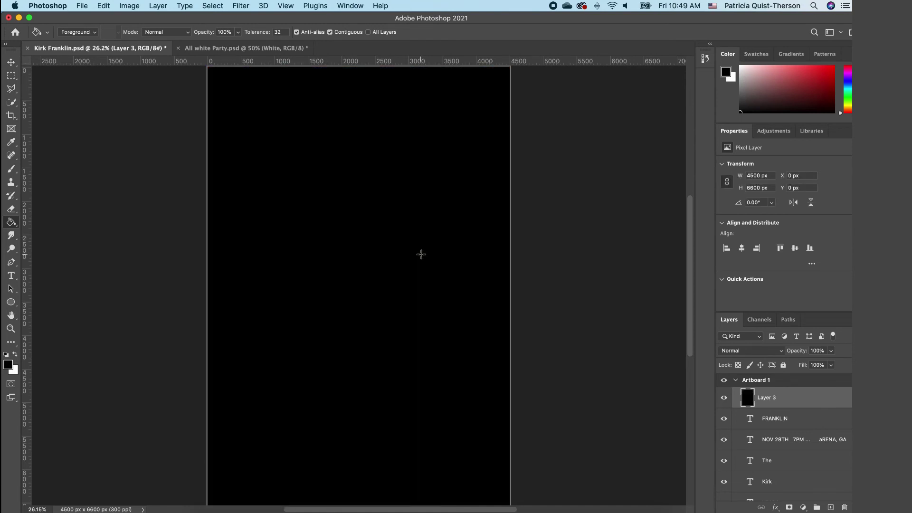
Step: Render a Movie Prime lens flare at 144% brightness on the black layer
left_click(241, 6)
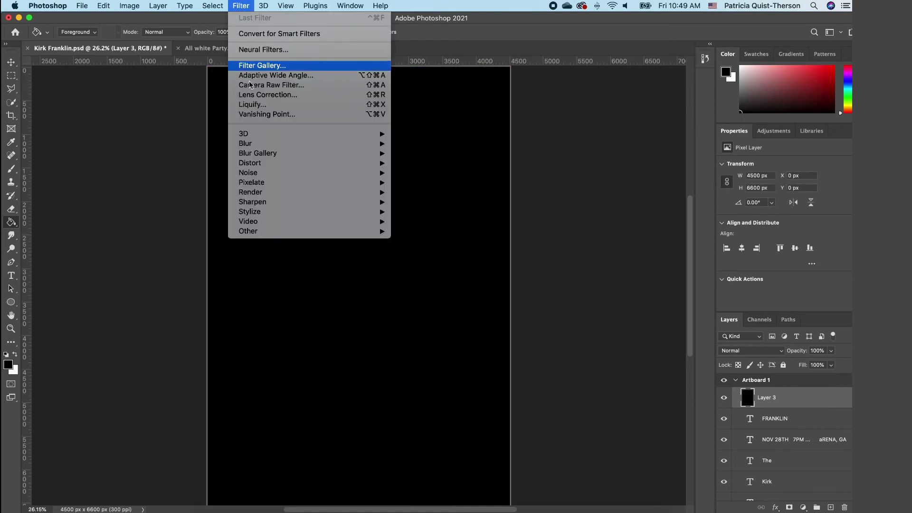
mouse_move(261, 167)
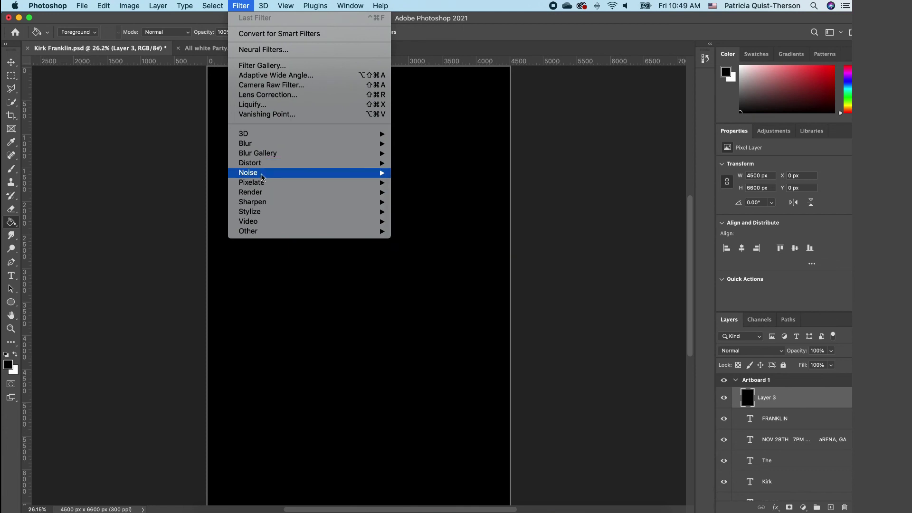
mouse_move(261, 193)
left_click(443, 258)
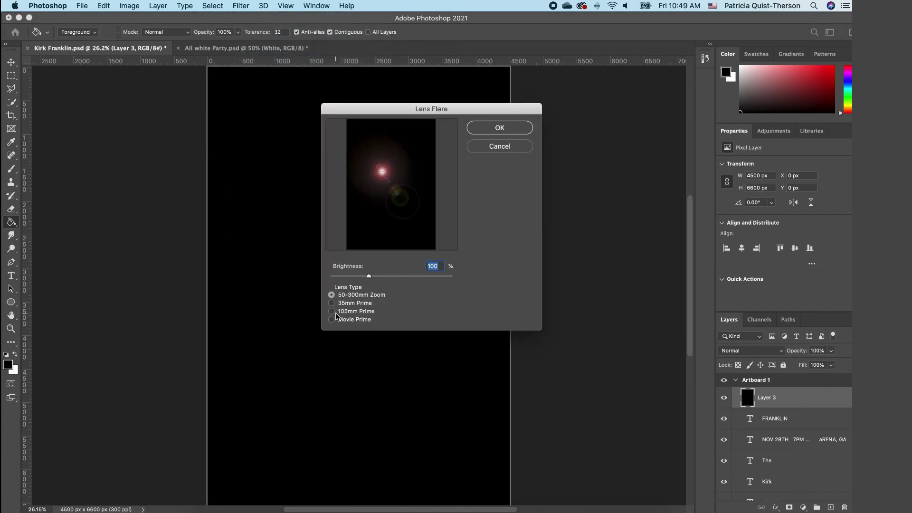
left_click(332, 321)
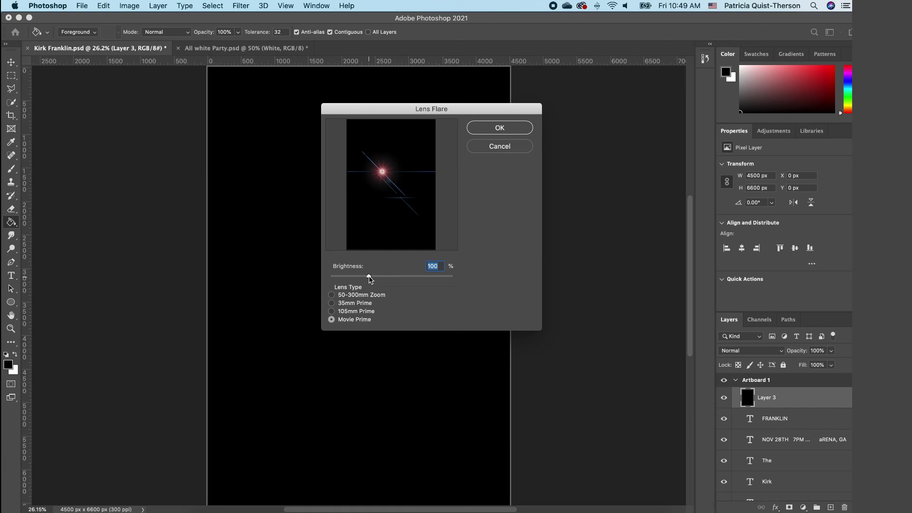
mouse_move(370, 279)
left_mouse_down()
mouse_move(400, 281)
mouse_move(384, 282)
left_mouse_up()
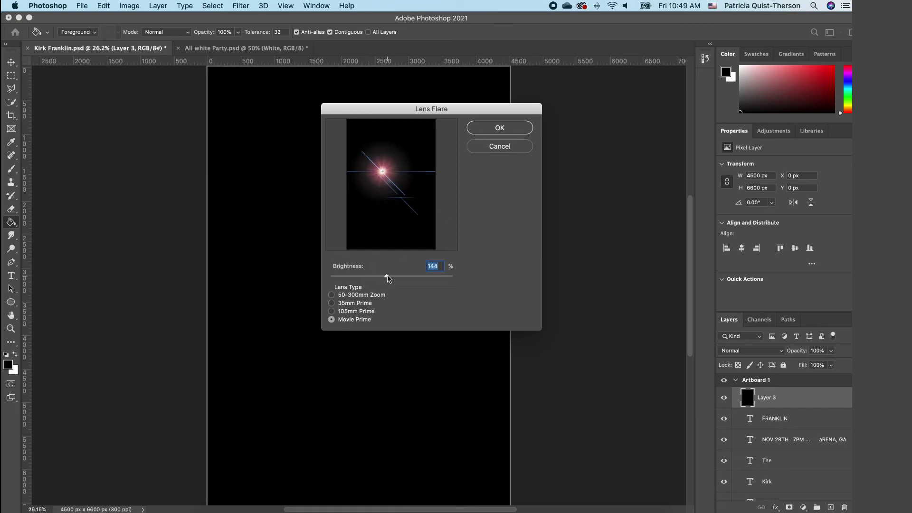
left_click(504, 129)
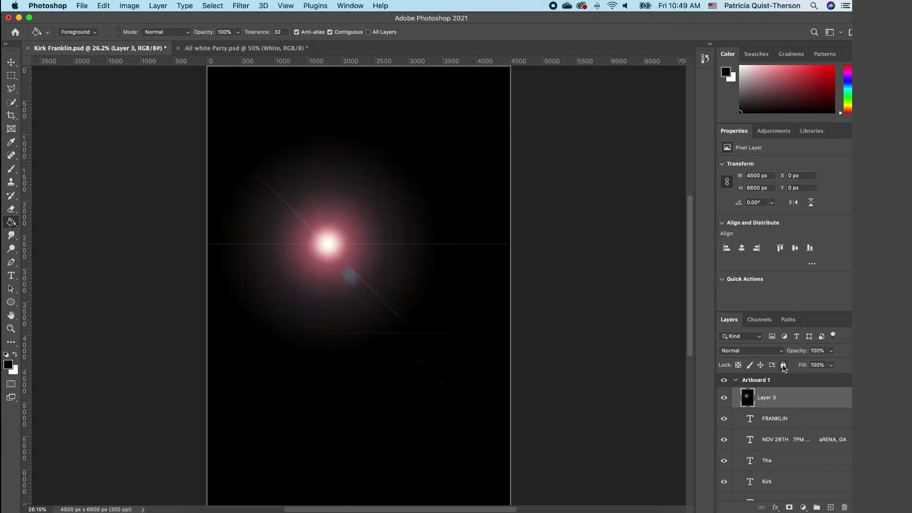
Step: Set the flare layer's blend mode to Screen, shrink it and place the flare at the lower curve of the 5's left edge
left_click(780, 353)
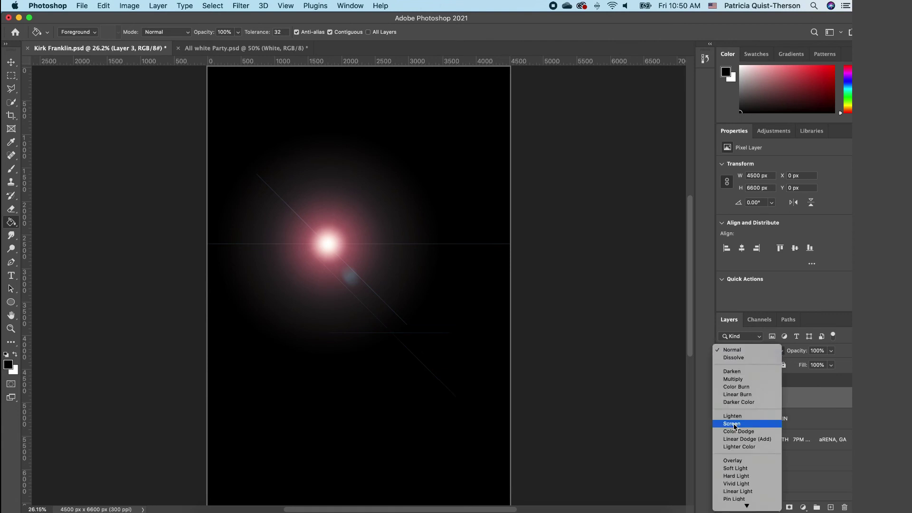
left_click(734, 424)
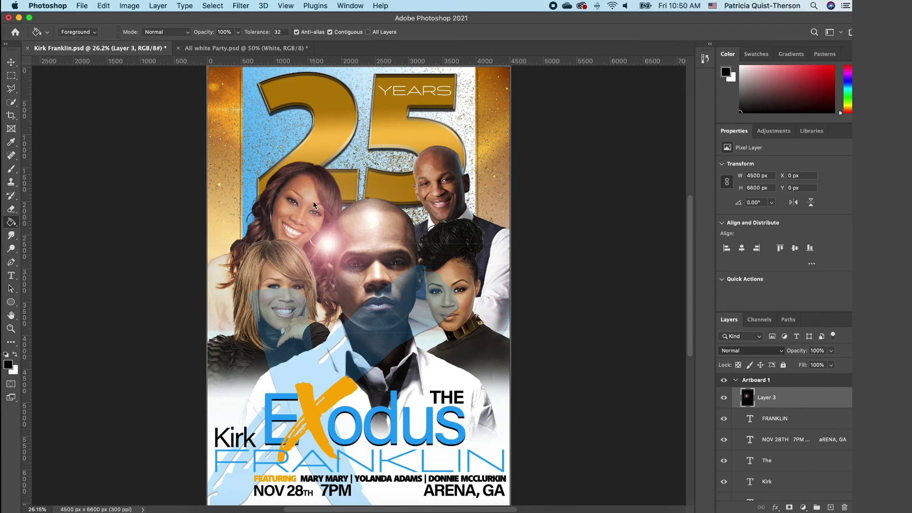
key("v")
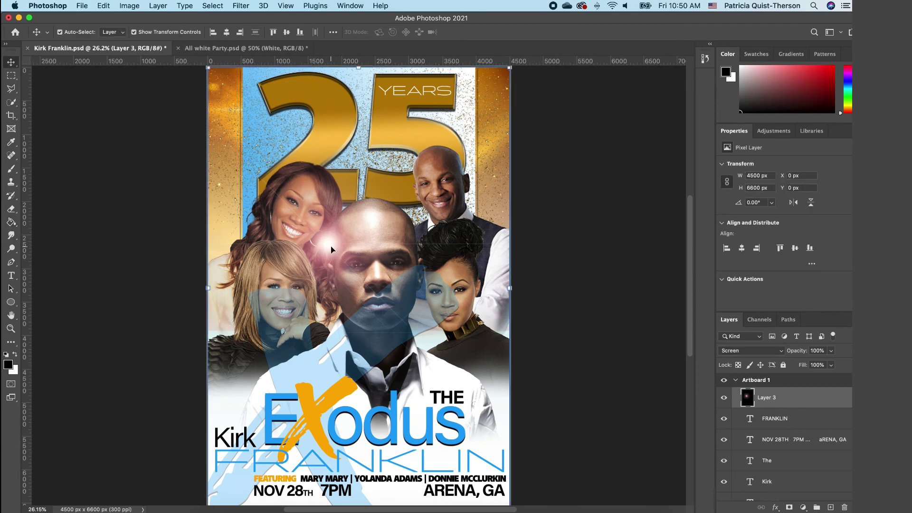
left_click_drag(331, 249, 375, 152)
left_click_drag(552, 191, 503, 195)
key("Return")
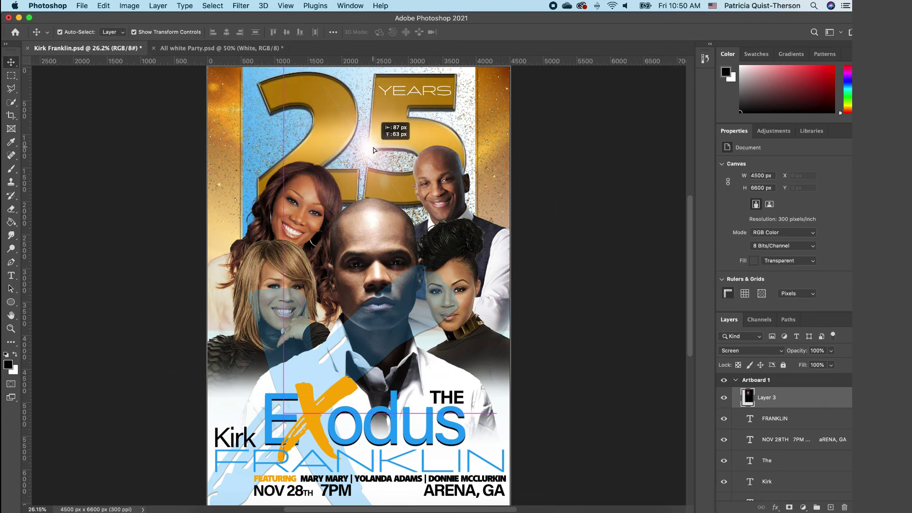
Step: Add another layer above the first flare and fill it with black
left_click(830, 507)
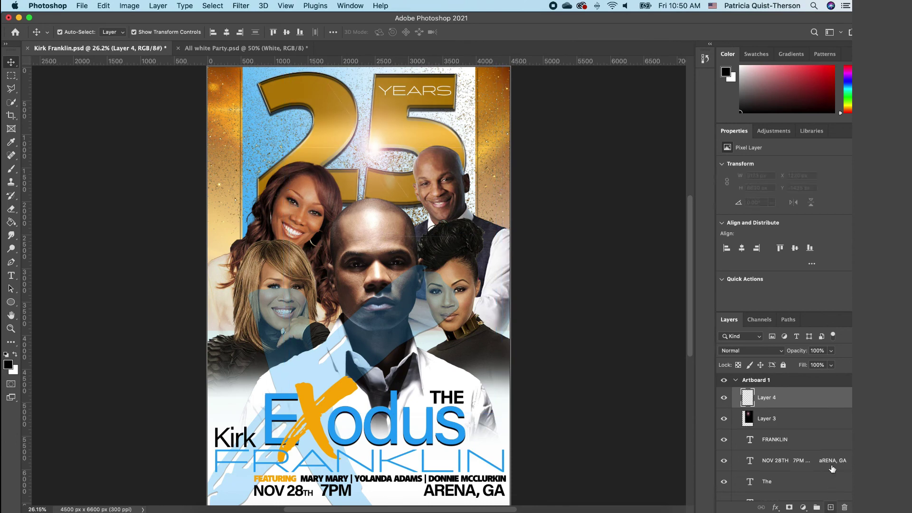
left_click(11, 222)
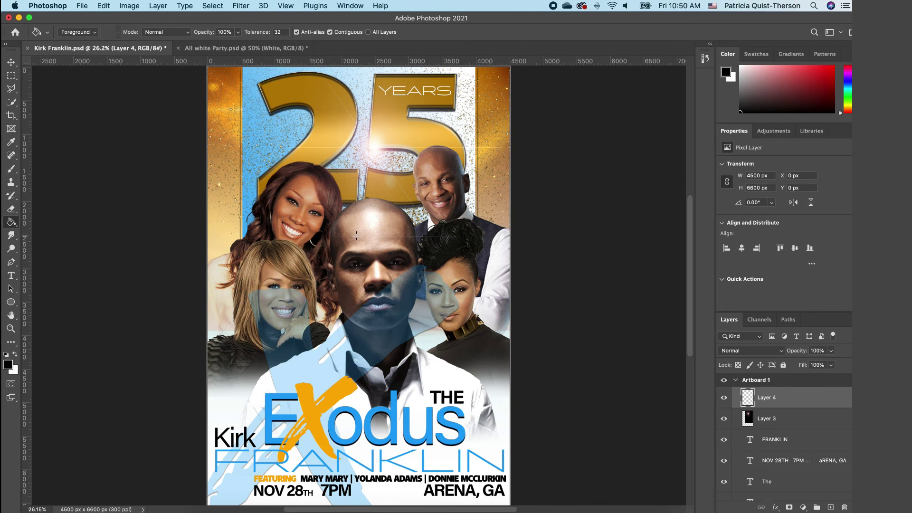
left_click(356, 235)
Step: Compare the lens types and render a 50-300mm Zoom lens flare at 144% brightness on the second black layer
left_click(241, 6)
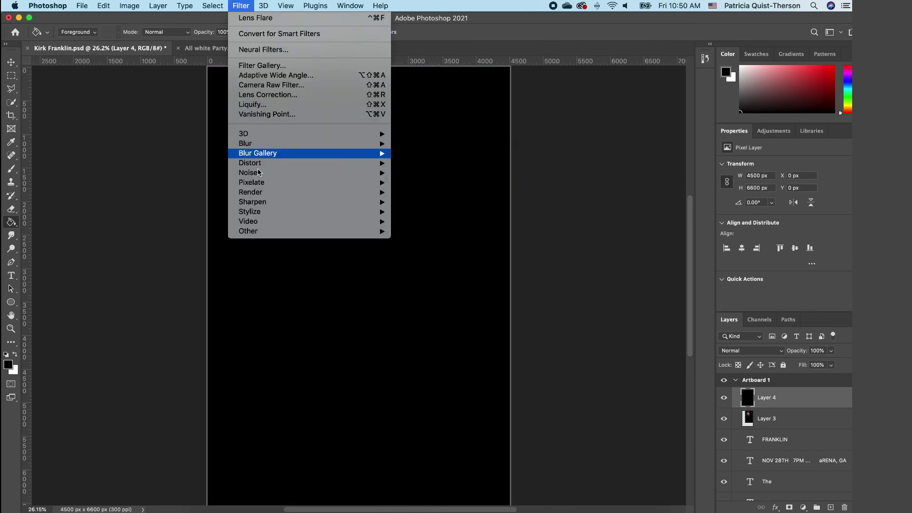
mouse_move(256, 193)
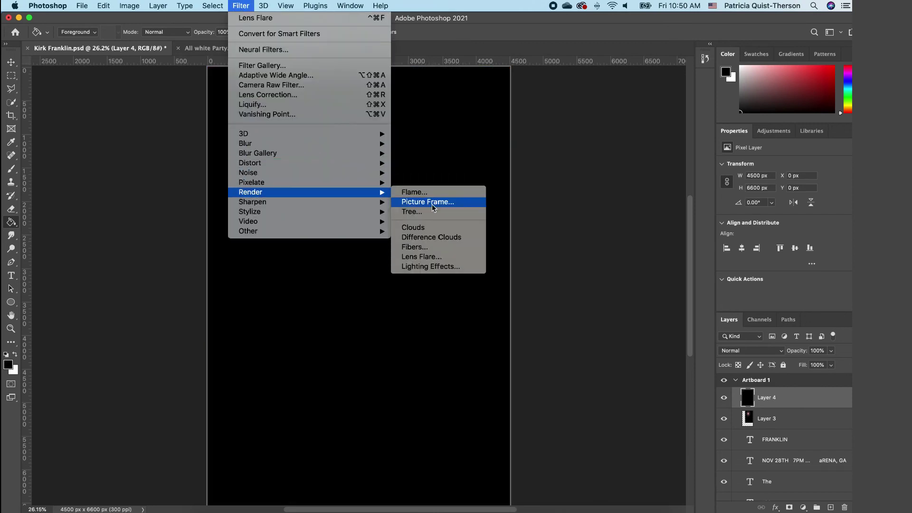
left_click(431, 260)
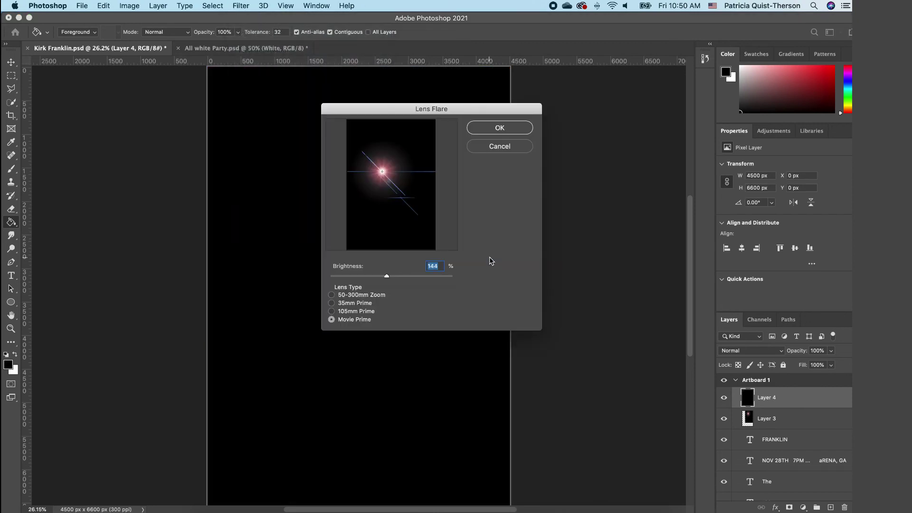
left_click(332, 296)
left_click(332, 303)
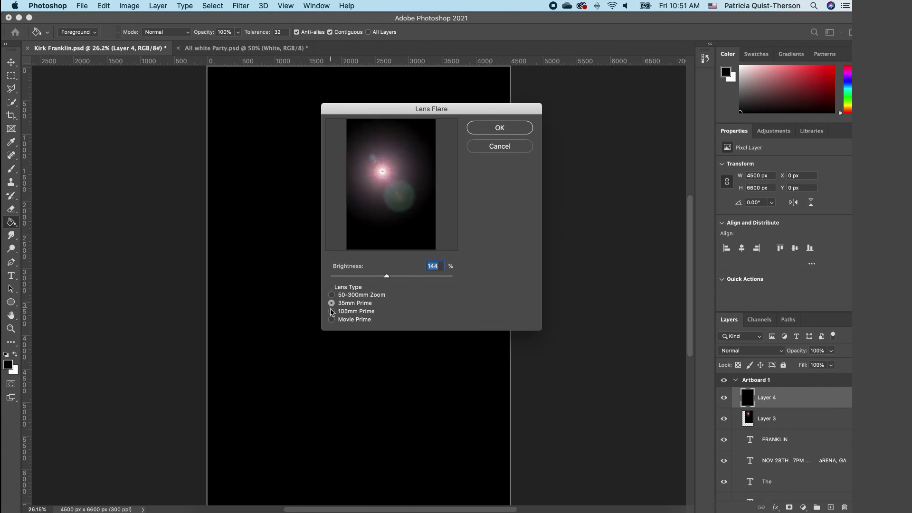
left_click(332, 312)
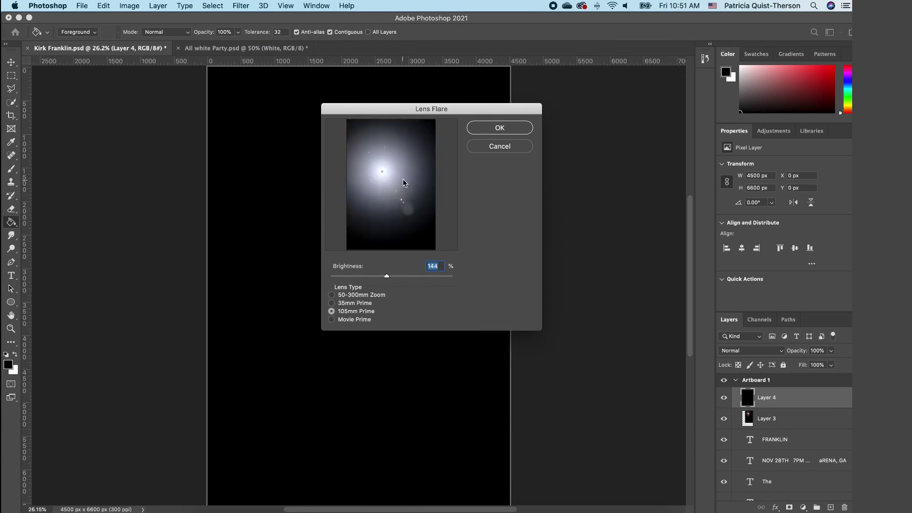
left_click(331, 295)
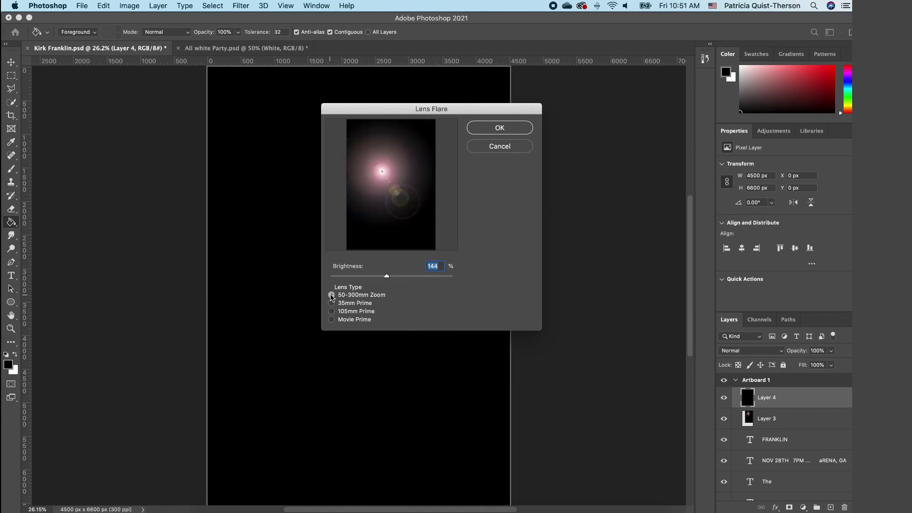
left_click(513, 128)
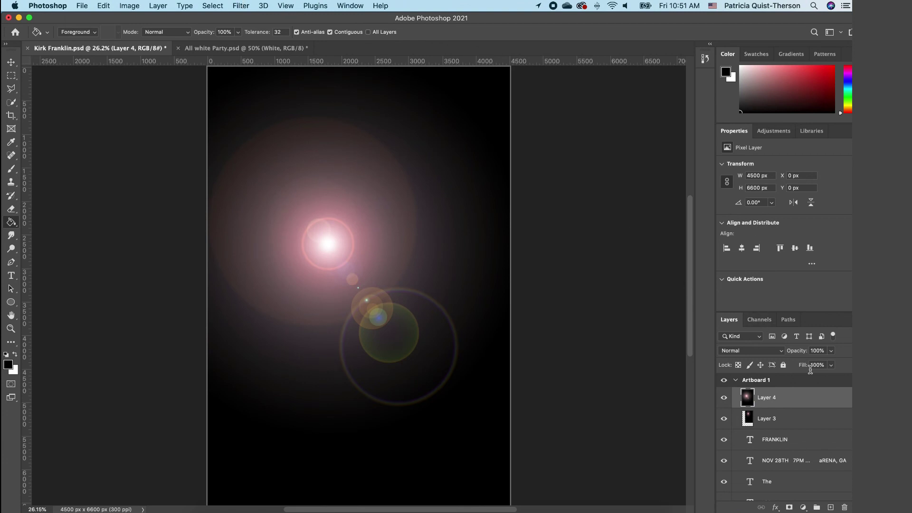
Step: Set the second flare to Screen blending, scale it to about 67% and move it to the upper-left edge of the 2
left_click(771, 351)
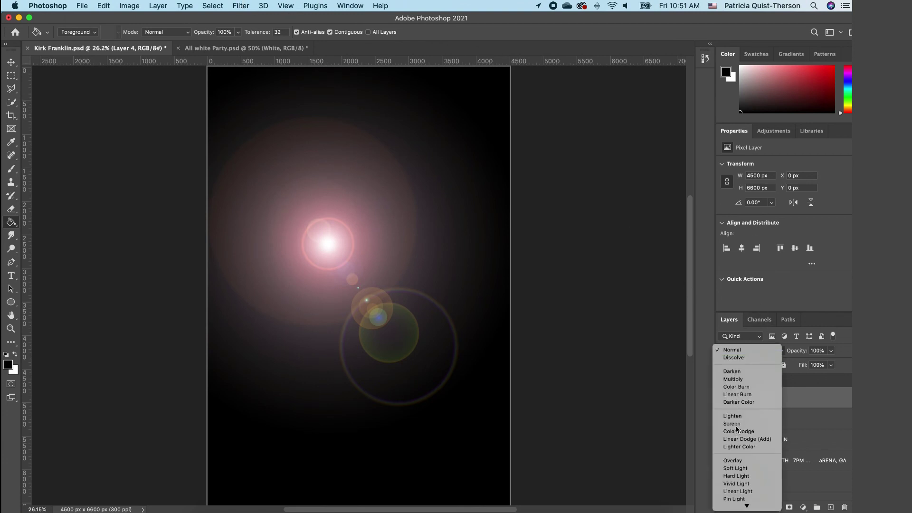
key("Escape")
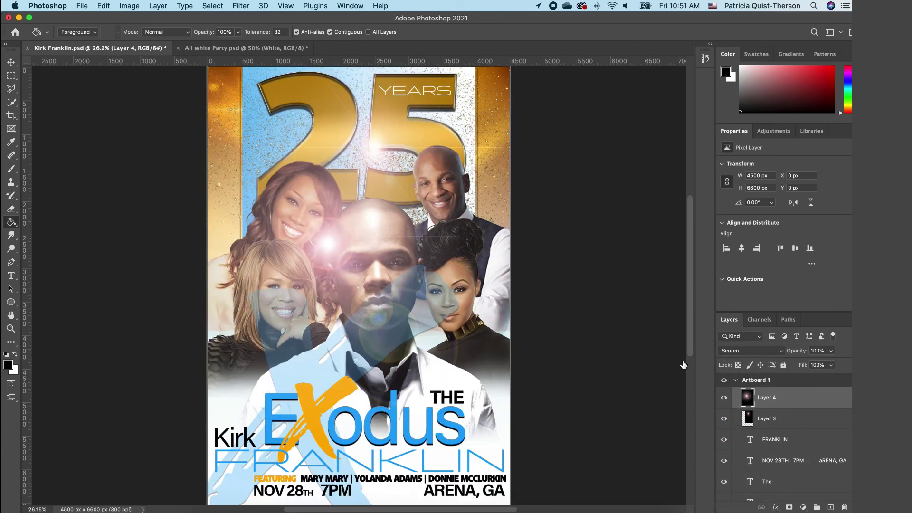
left_click(11, 63)
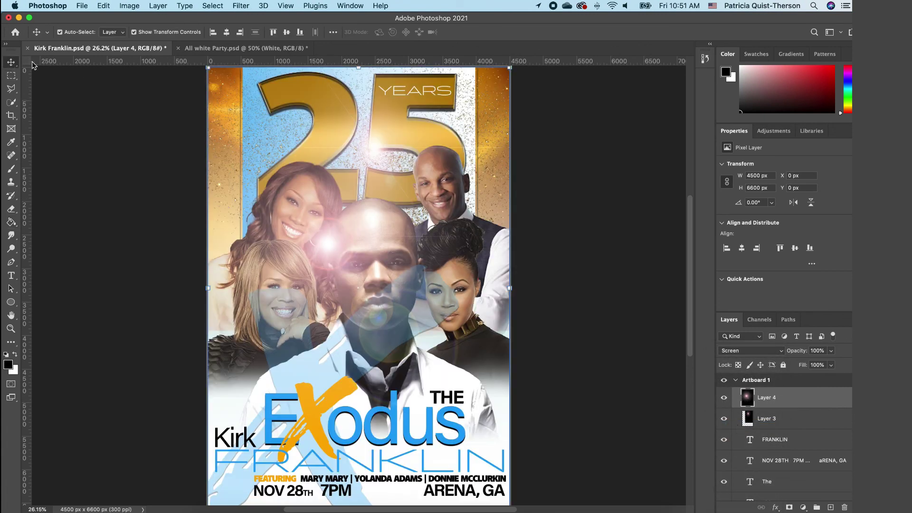
left_click_drag(509, 70, 409, 213)
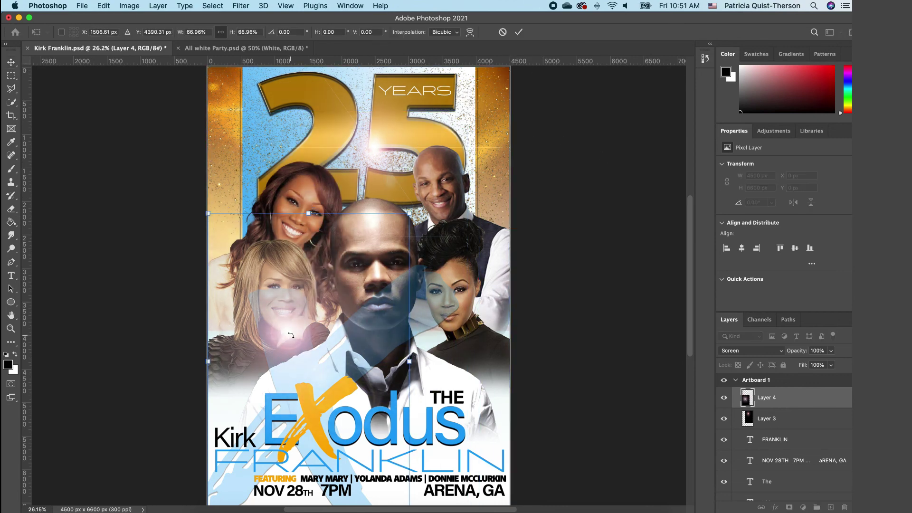
left_click_drag(291, 338, 264, 93)
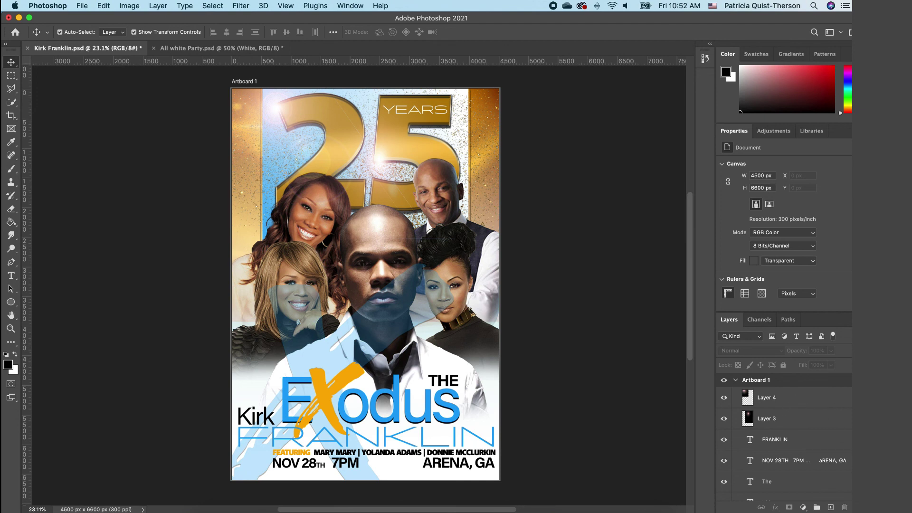
Step: Stamp all visible artwork into a new merged layer above Layer 4
left_click(794, 401)
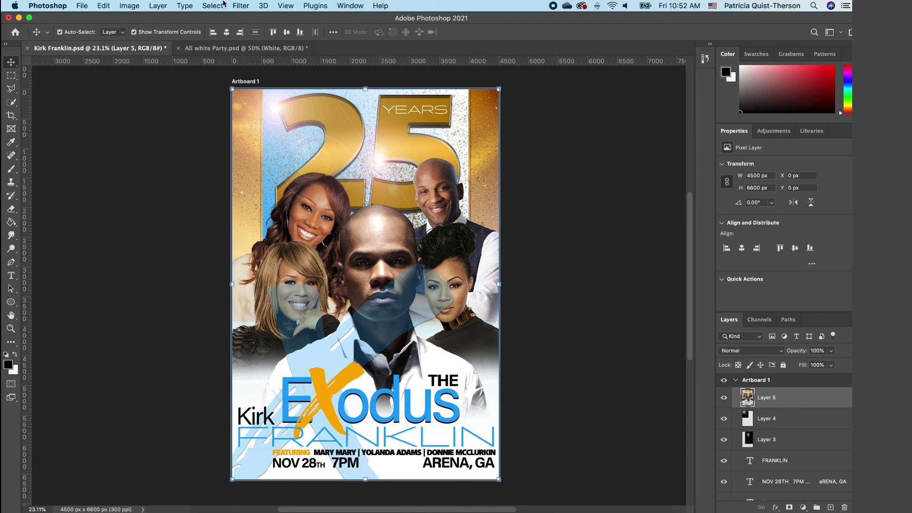
Step: Apply the Camera Raw Filter to the merged layer with Vibrance +15, Temperature +2, Contrast +25 and Highlights -7, and compare it against the unfiltered artwork
left_click(241, 6)
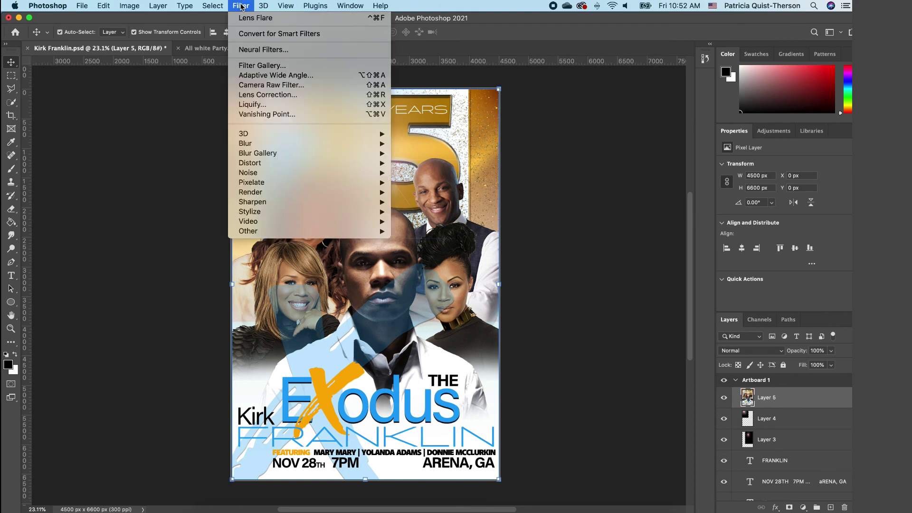
left_click(265, 86)
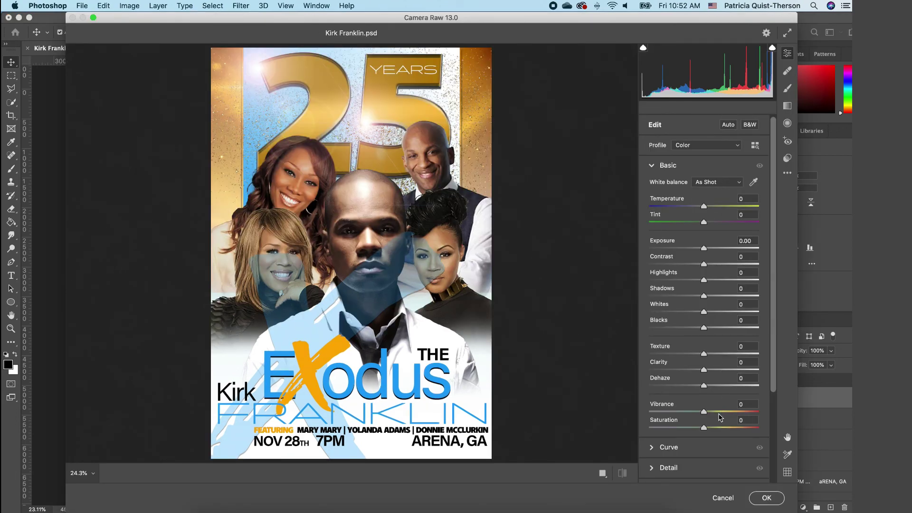
left_click_drag(704, 412, 712, 415)
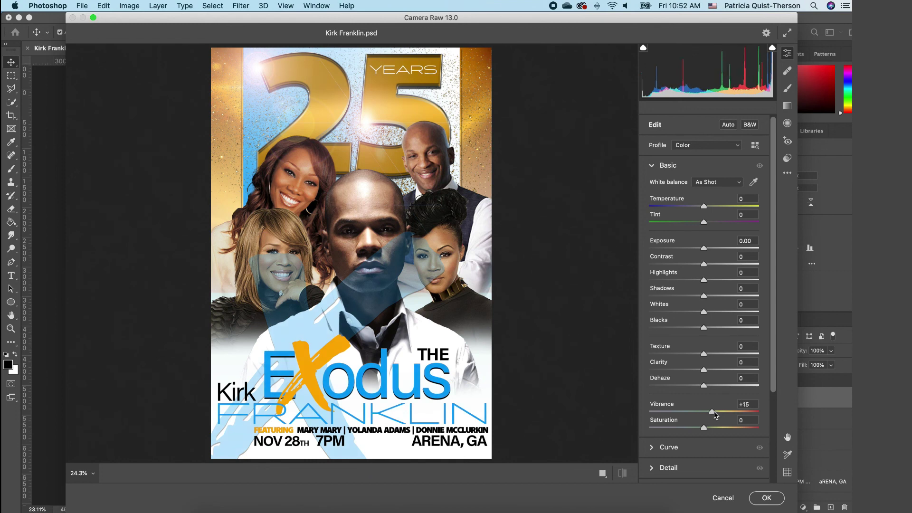
left_click_drag(705, 207, 704, 209)
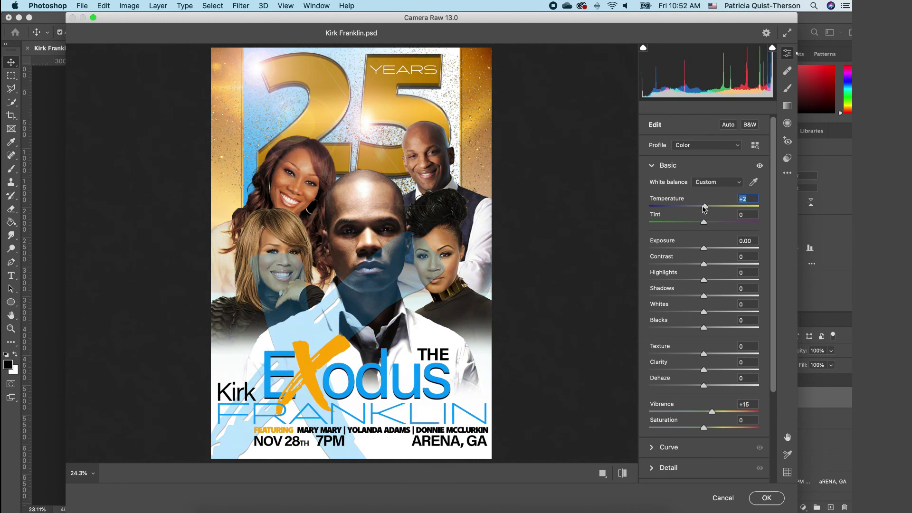
mouse_move(703, 264)
left_mouse_down()
mouse_move(718, 265)
mouse_move(700, 281)
left_mouse_up()
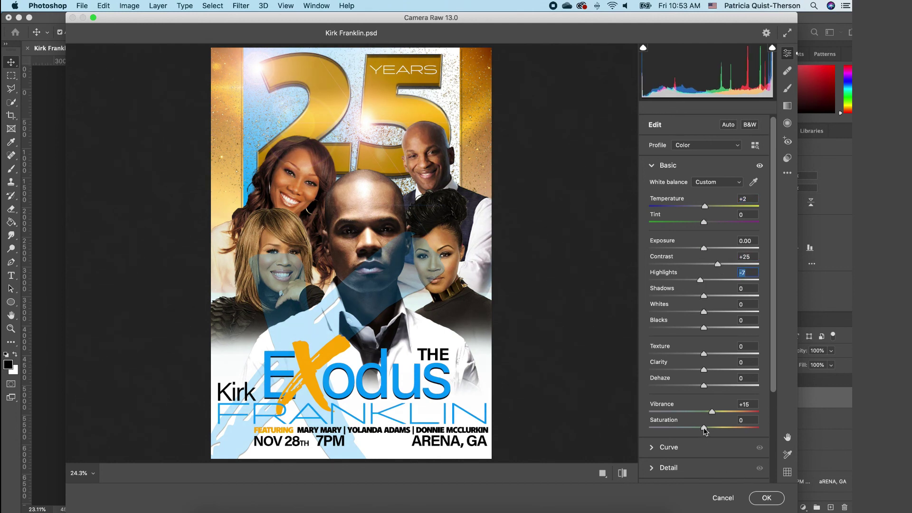
key("Return")
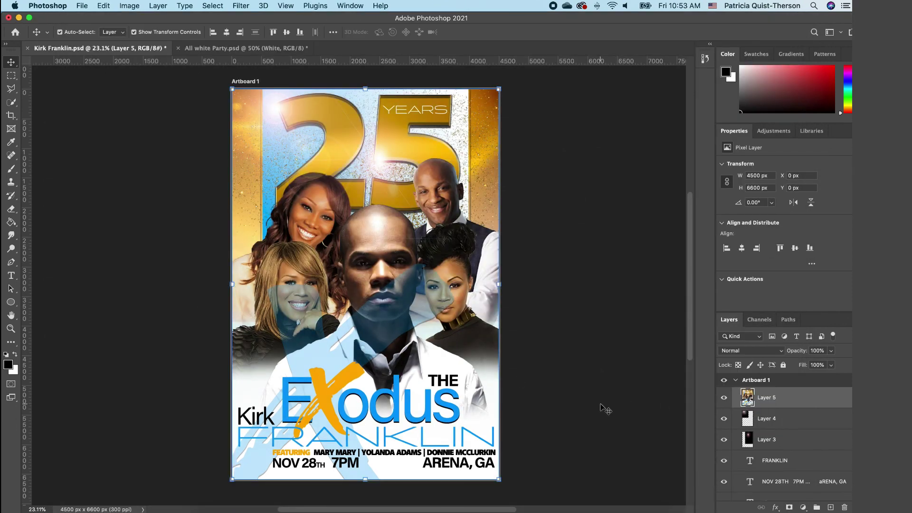
left_click(725, 398)
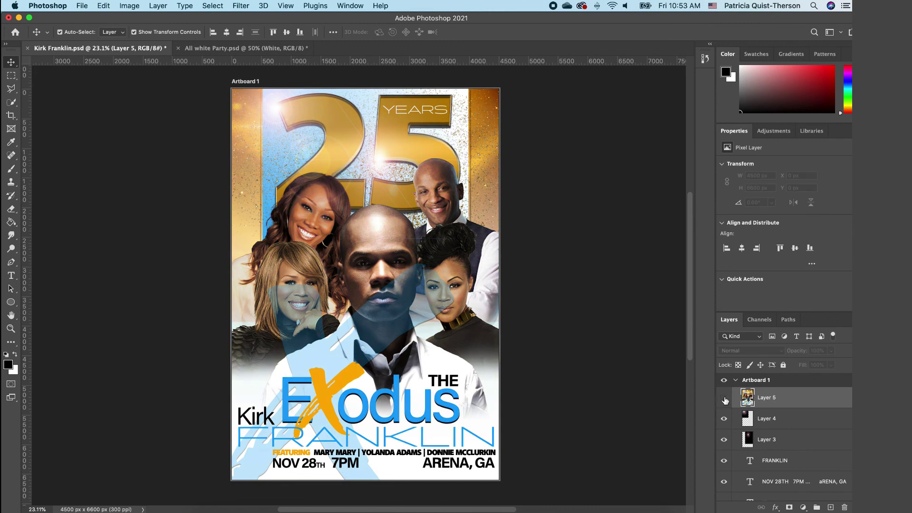
left_click(725, 399)
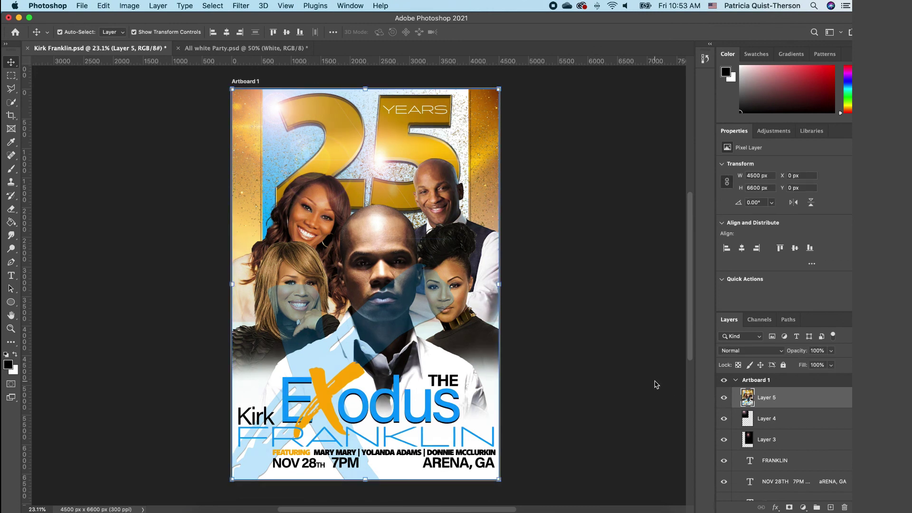